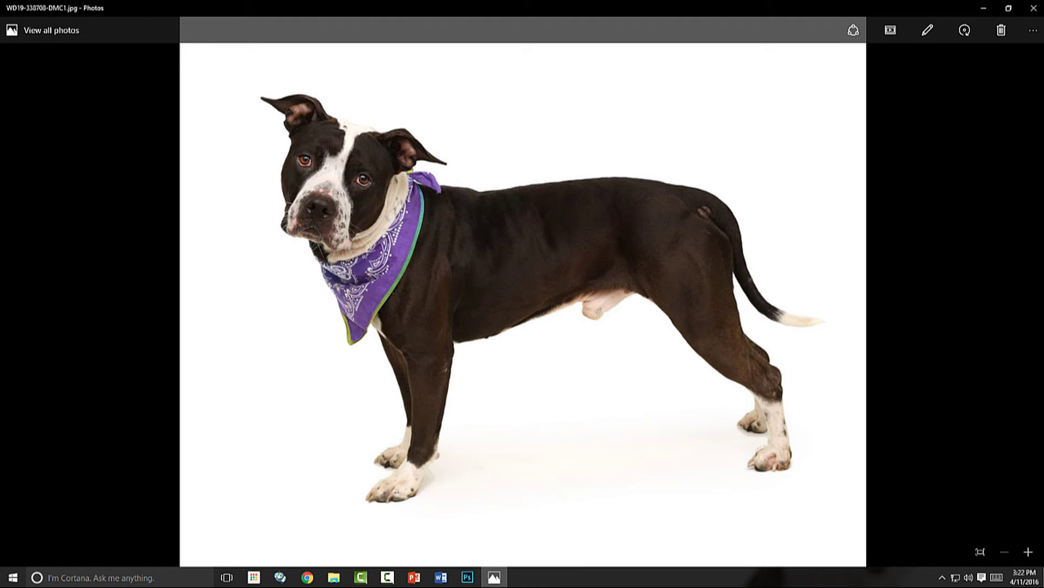
Browse forward through the finished shelter dog photos to compare the standing, sitting and headshot poses.
{"action": "key", "text": "Right"}
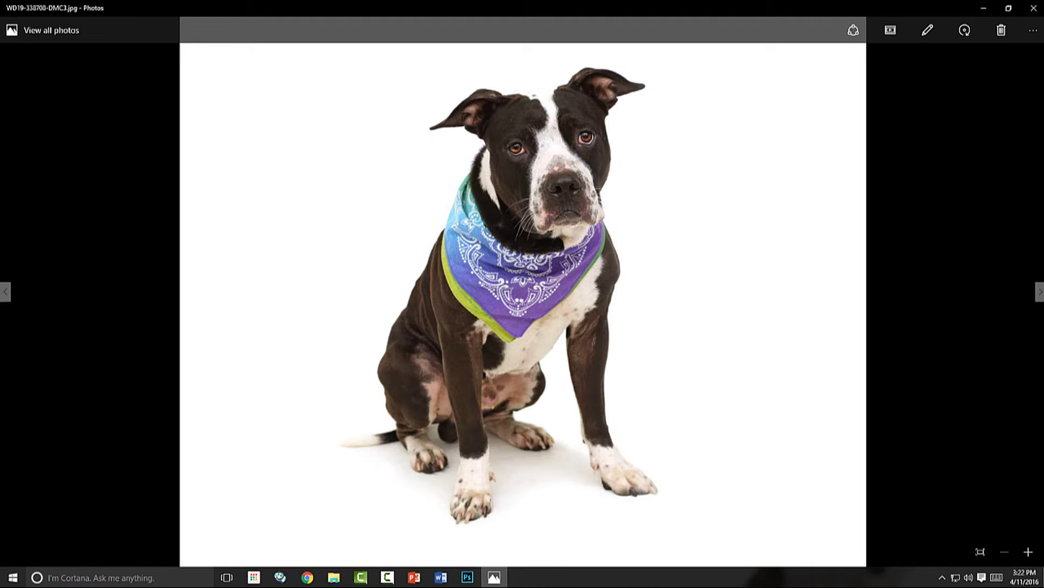
{"action": "key", "text": "Right"}
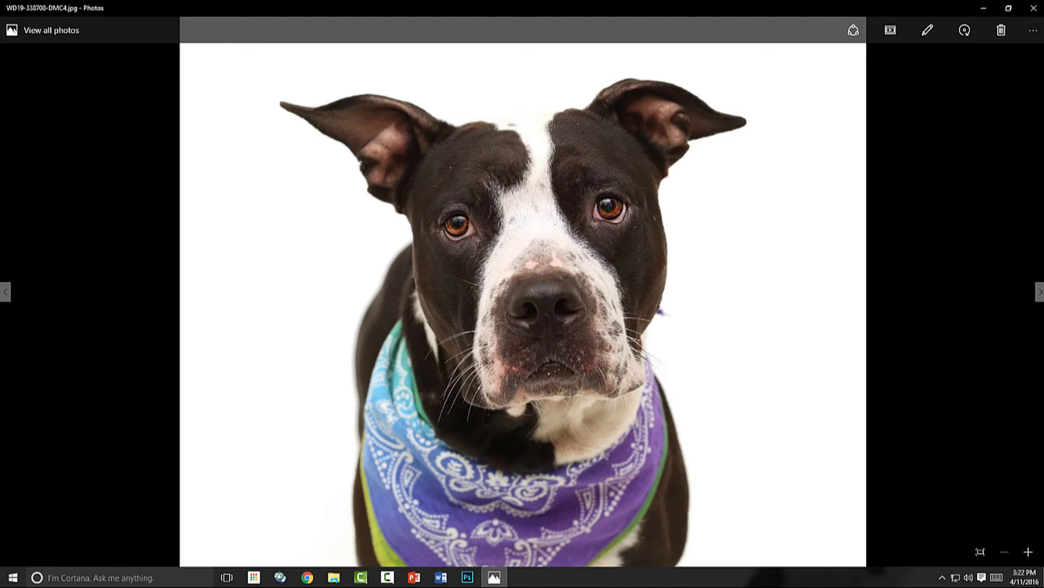
{"action": "key", "text": "Right"}
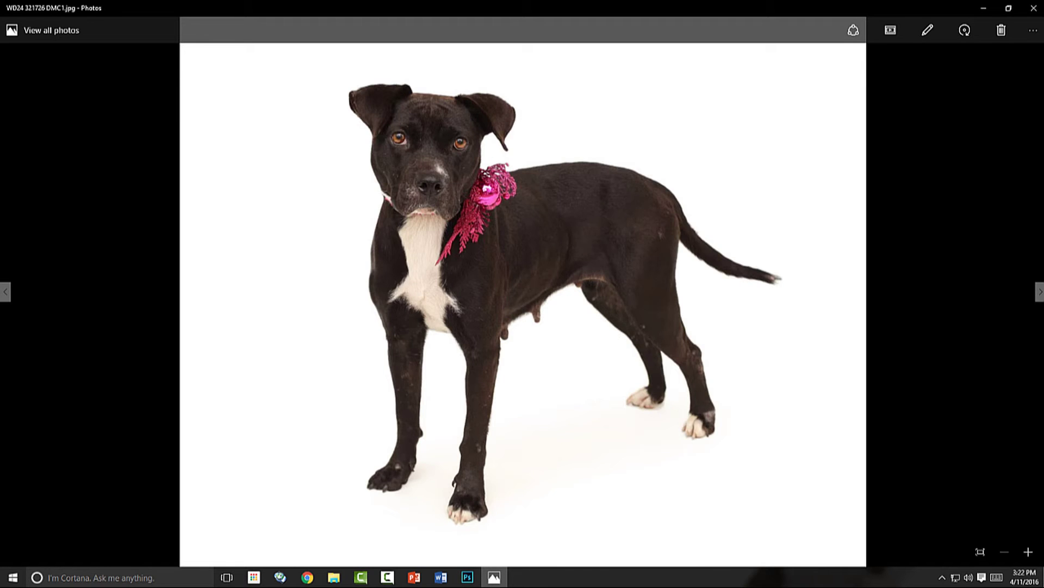
{"action": "key", "text": "Right"}
{"action": "key", "text": "Right"}
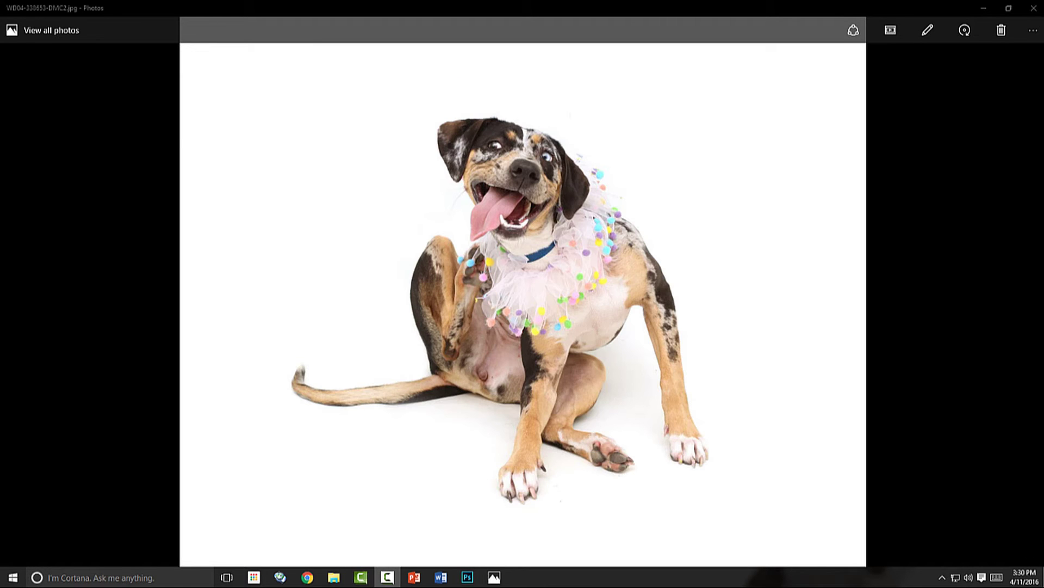
{"action": "key", "text": "Right"}
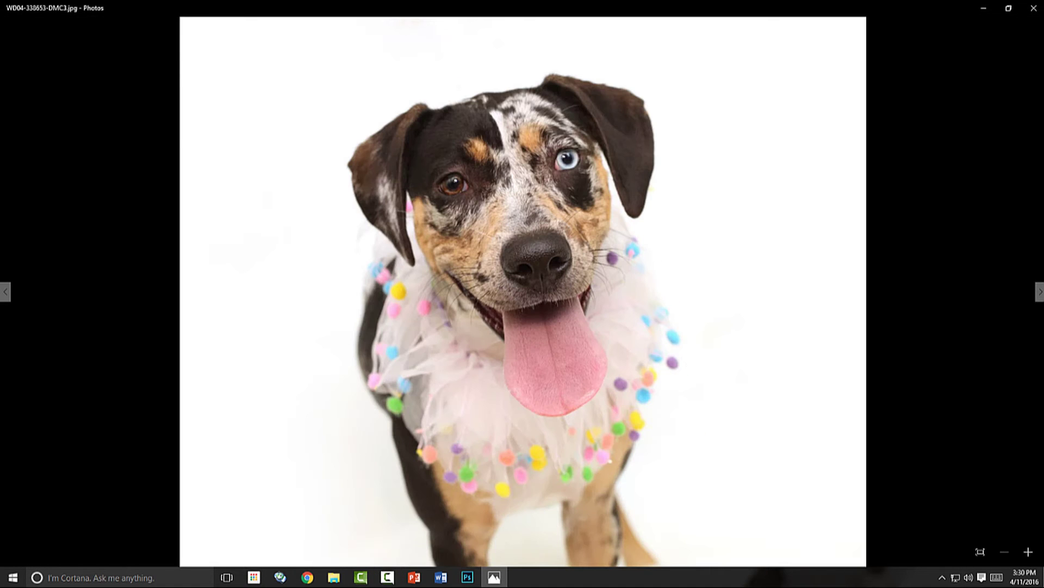
{"action": "key", "text": "Right"}
{"action": "key", "text": "Right"}
{"action": "key", "text": "Right"}
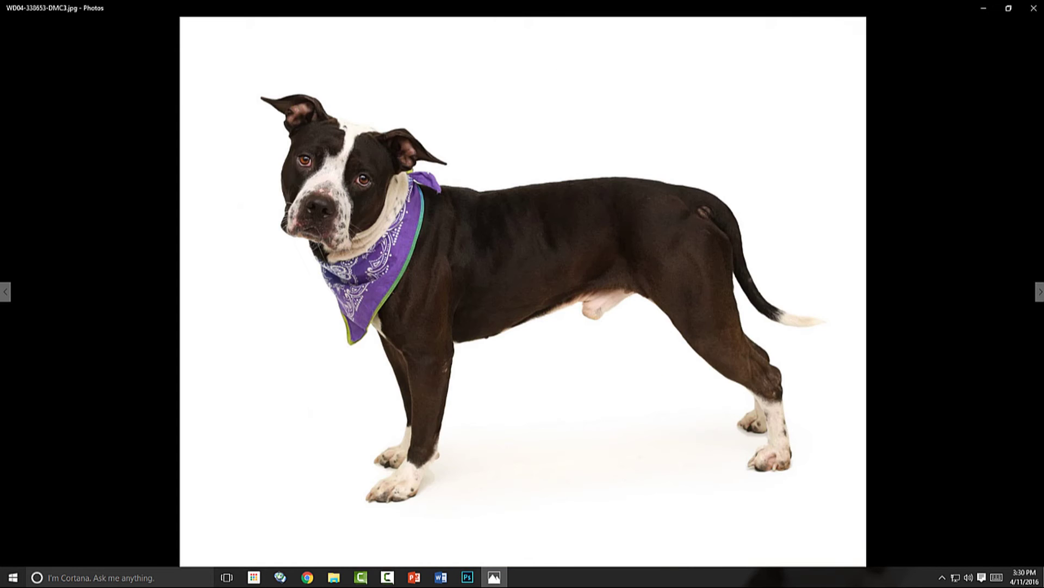
{"action": "key", "text": "Right"}
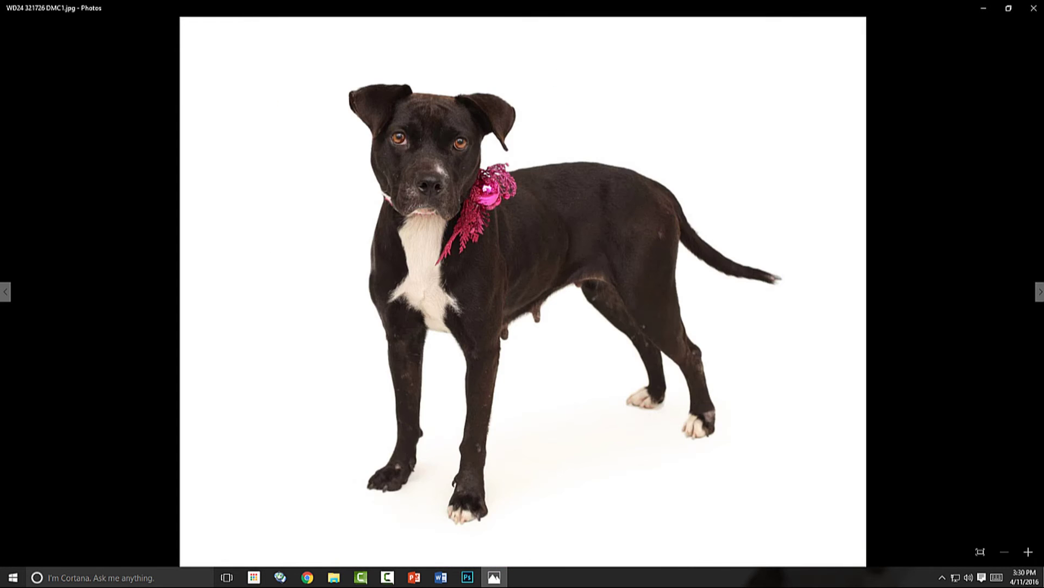
{"action": "key", "text": "Right"}
{"action": "key", "text": "Right"}
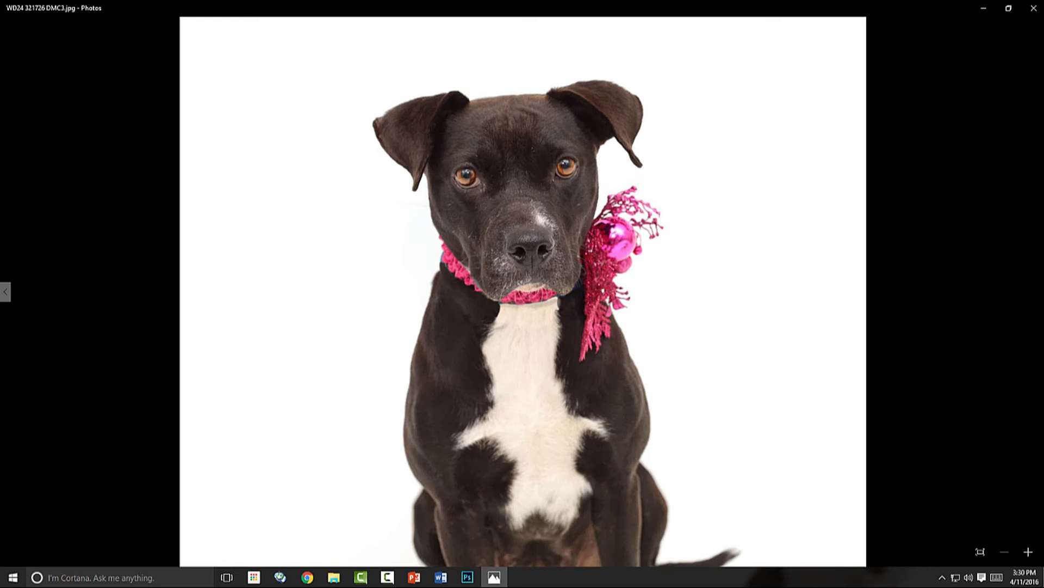
Go back through the dog photos to the sitting and scratching shots of the dog in the pom-pom collar.
{"action": "key", "text": "Left"}
{"action": "key", "text": "Left"}
{"action": "key", "text": "Left"}
{"action": "key", "text": "Left"}
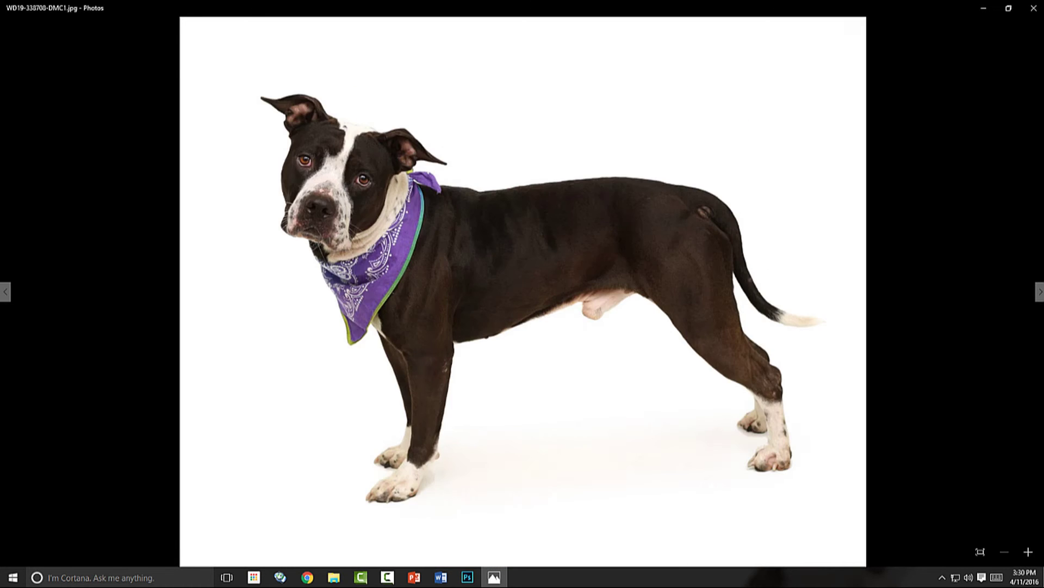
{"action": "key", "text": "Left"}
{"action": "key", "text": "Left"}
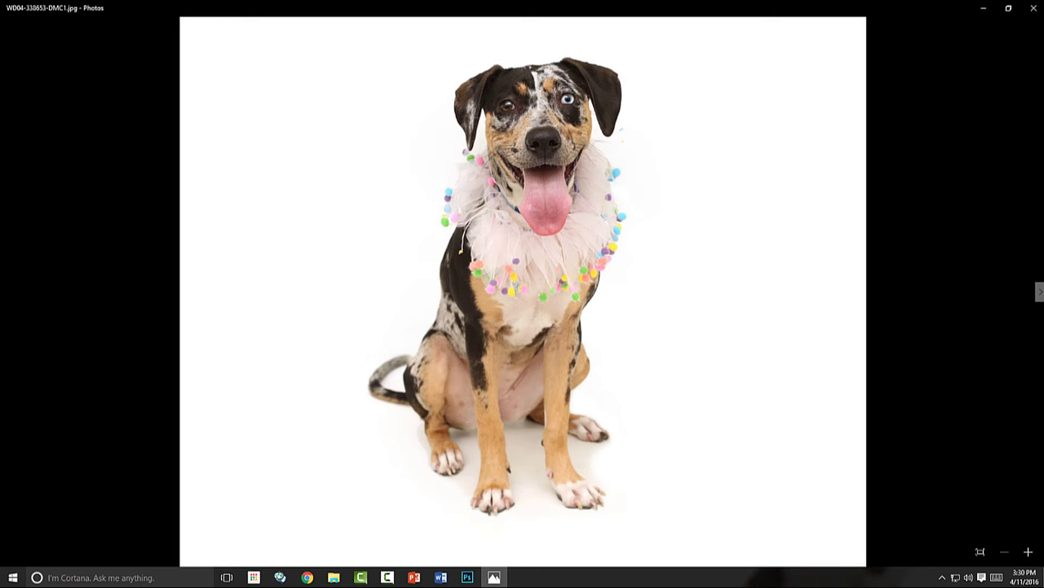
{"action": "key", "text": "Right"}
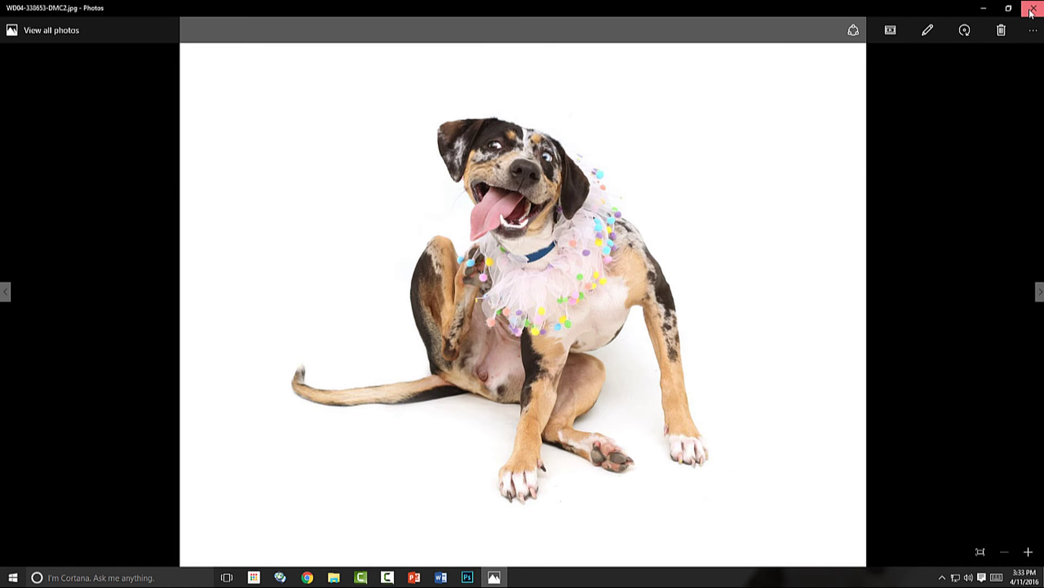
Close the photo viewer and advance the slideshow to the slide on the process from start to finish.
{"action": "left_click", "coordinate": [1032, 10]}
{"action": "left_click", "coordinate": [417, 441]}
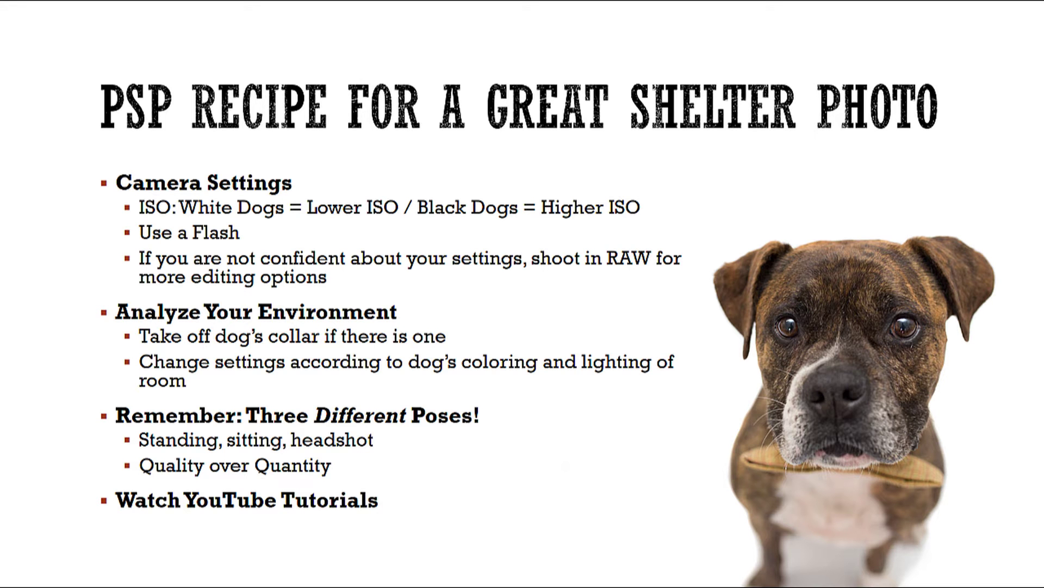
{"action": "key", "text": "Right"}
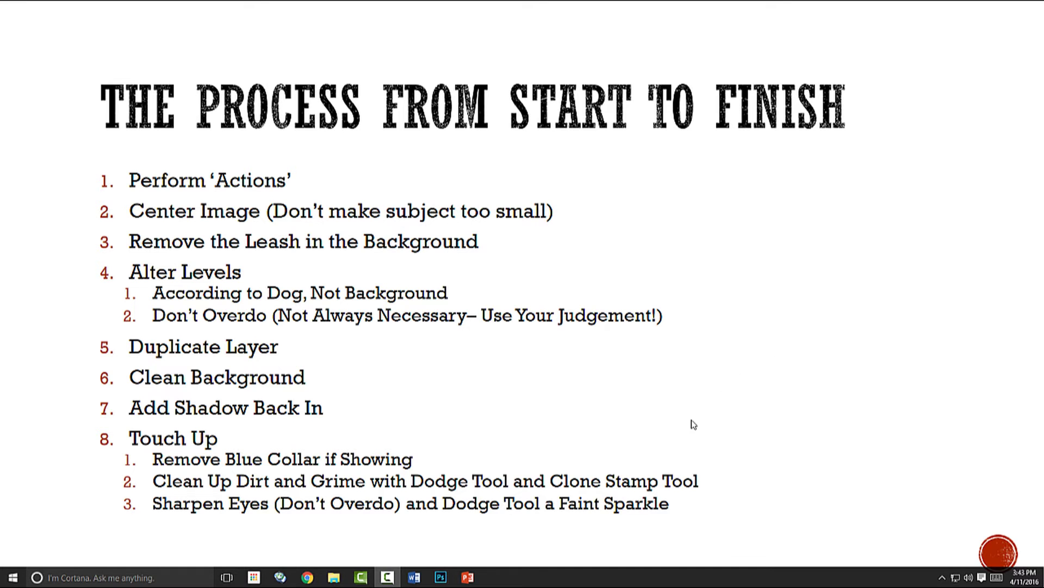
Switch to Photoshop and pick the WD37 343586 DMC2 JPEG in the file-opening dialog.
{"action": "left_click", "coordinate": [441, 577]}
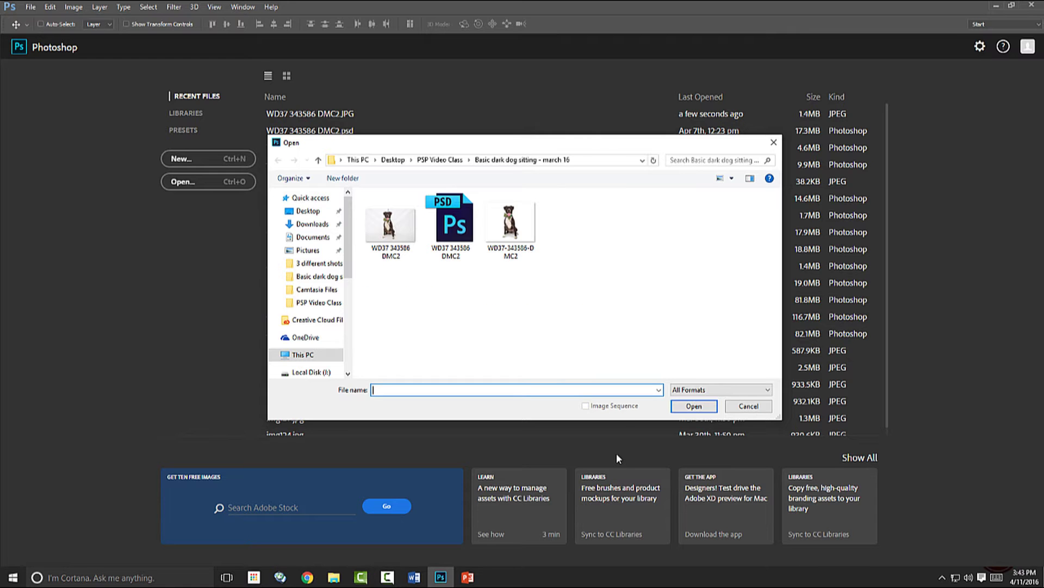
{"action": "left_click", "coordinate": [390, 224]}
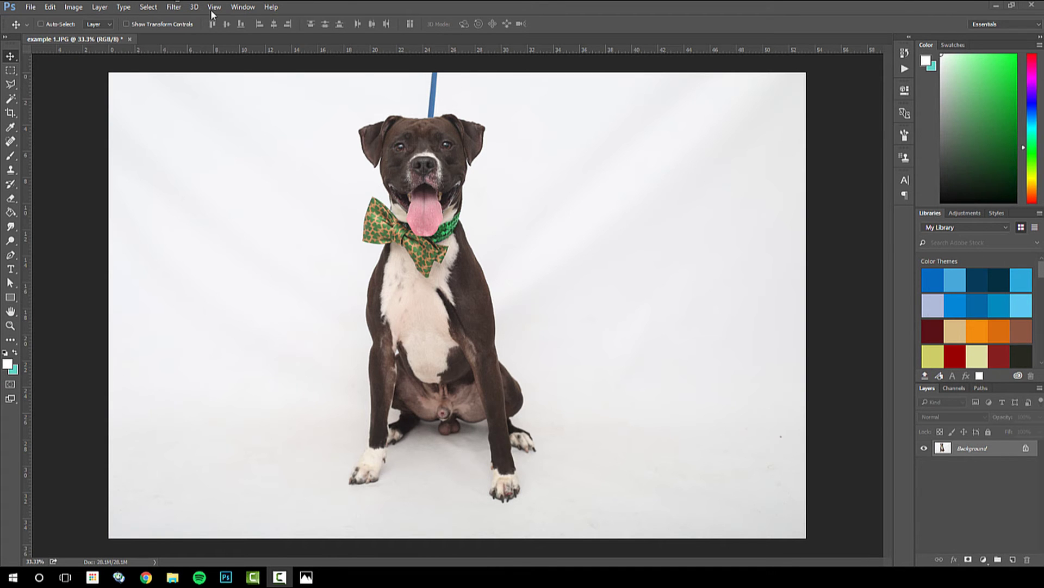
Show the Actions panel, play the Dog Photoshoot action and shift the dog image toward the canvas centre.
{"action": "left_click", "coordinate": [242, 6]}
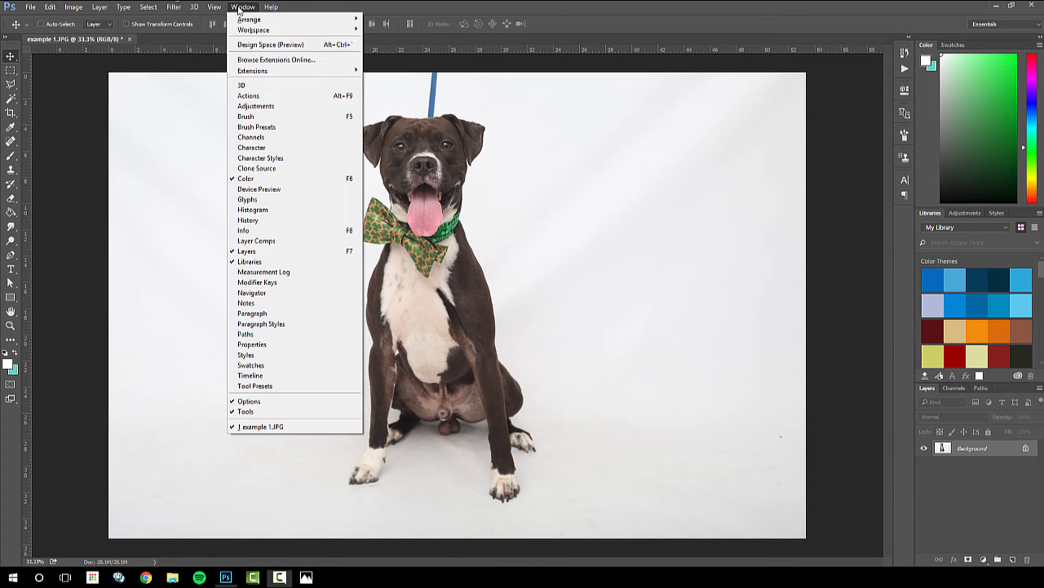
{"action": "left_click", "coordinate": [266, 96]}
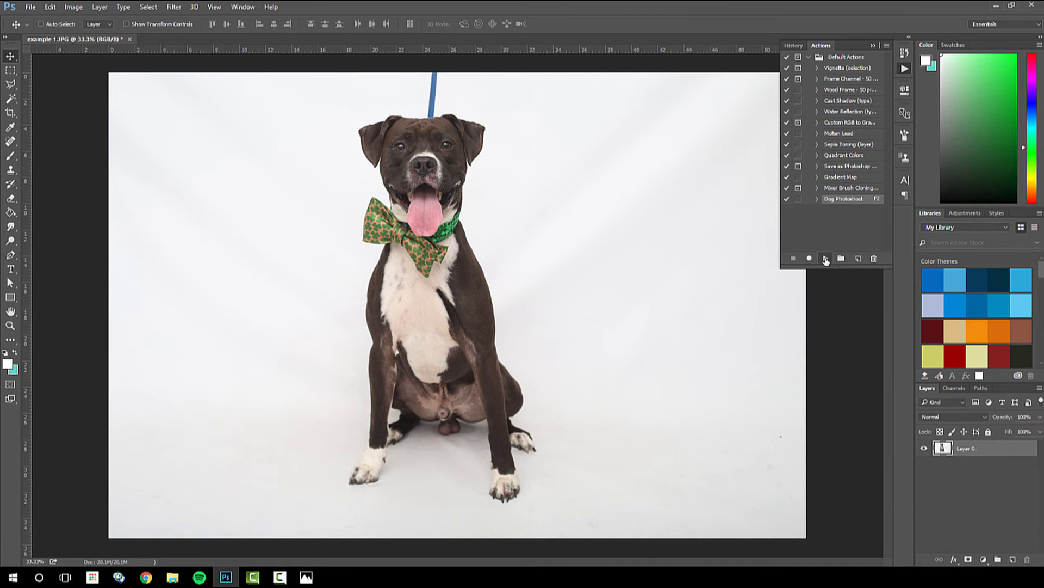
{"action": "left_click", "coordinate": [826, 260]}
{"action": "left_click_drag", "start_coordinate": [264, 231], "coordinate": [301, 223]}
Check the cropped image's width, height and resolution in the Image Size settings.
{"action": "left_click", "coordinate": [74, 8]}
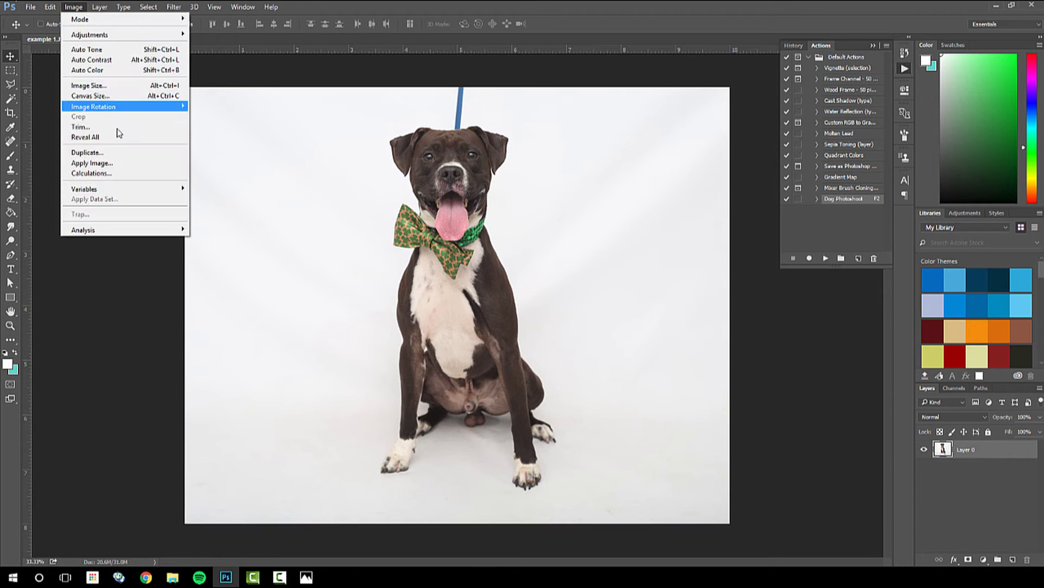
{"action": "left_click", "coordinate": [121, 86]}
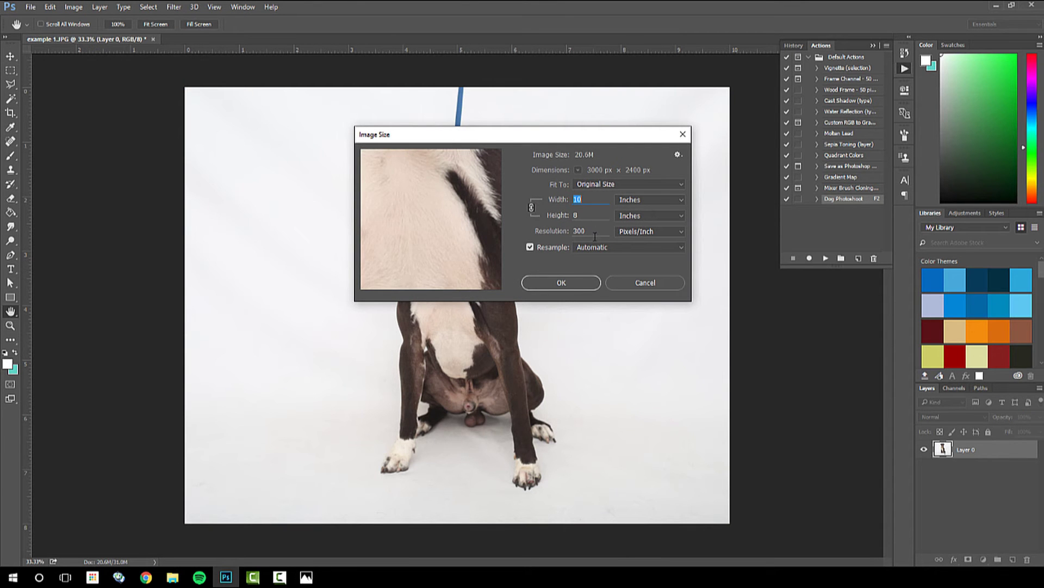
{"action": "left_click", "coordinate": [579, 284]}
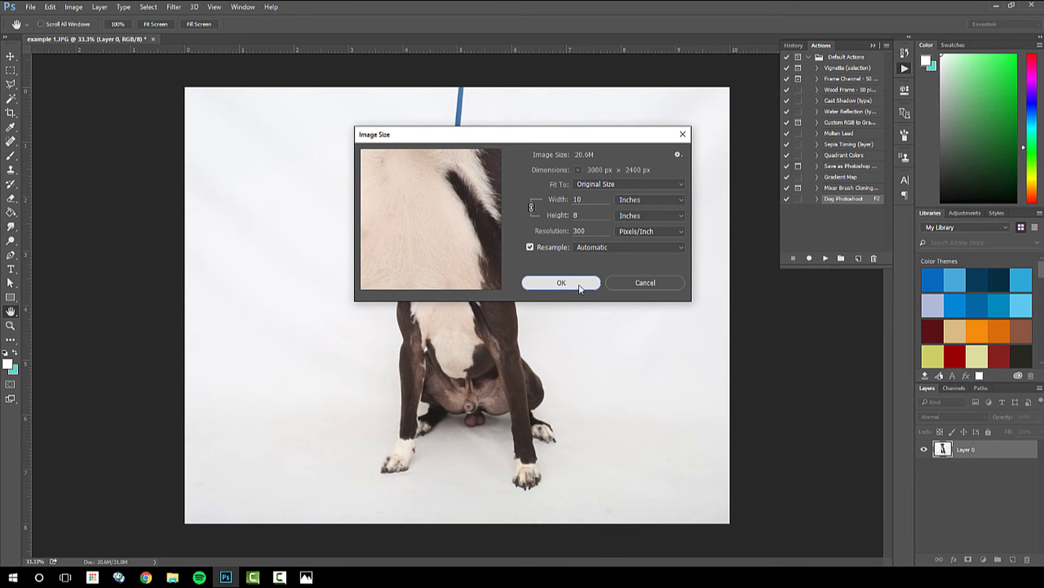
Nudge the dog image left, then enlarge it slightly and reposition it so the dog fills the canvas.
{"action": "key", "text": "v"}
{"action": "left_click_drag", "start_coordinate": [520, 376], "coordinate": [497, 376]}
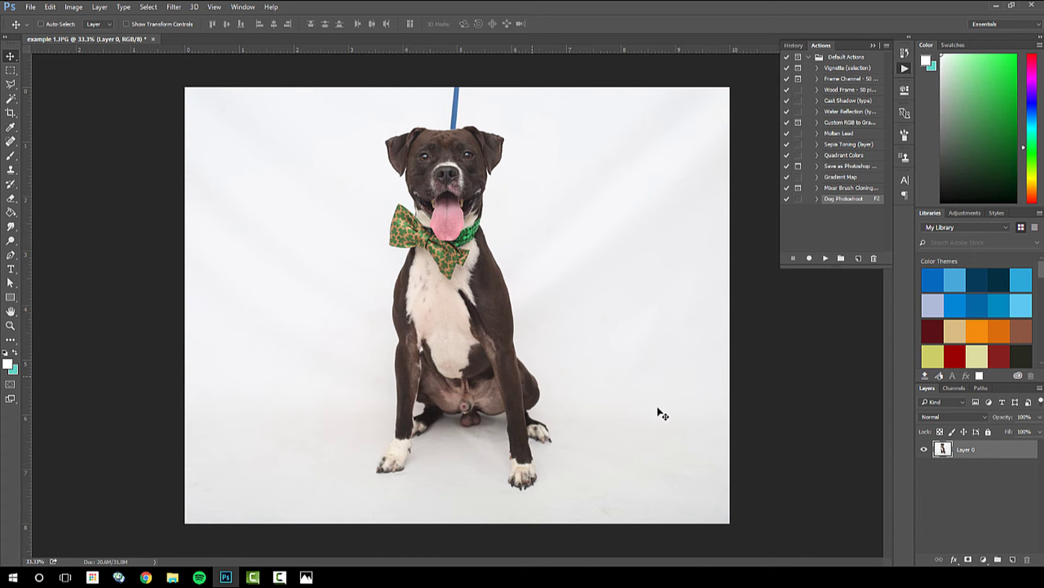
{"action": "key", "text": "ctrl+t"}
{"action": "left_click_drag", "start_coordinate": [807, 524], "coordinate": [826, 537]}
{"action": "left_click_drag", "start_coordinate": [599, 472], "coordinate": [600, 478]}
{"action": "key", "text": "Return"}
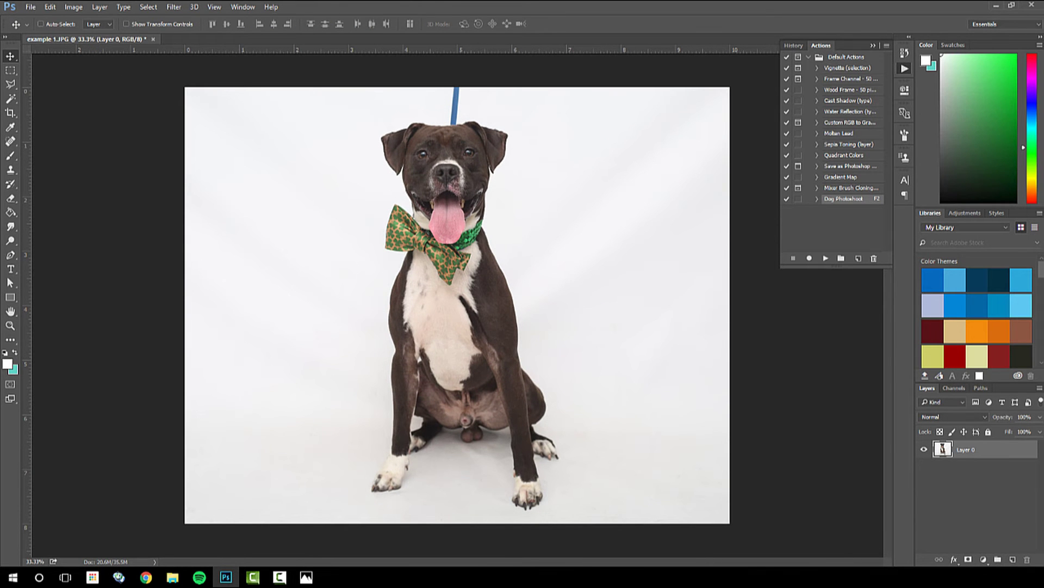
{"action": "key", "text": "F10"}
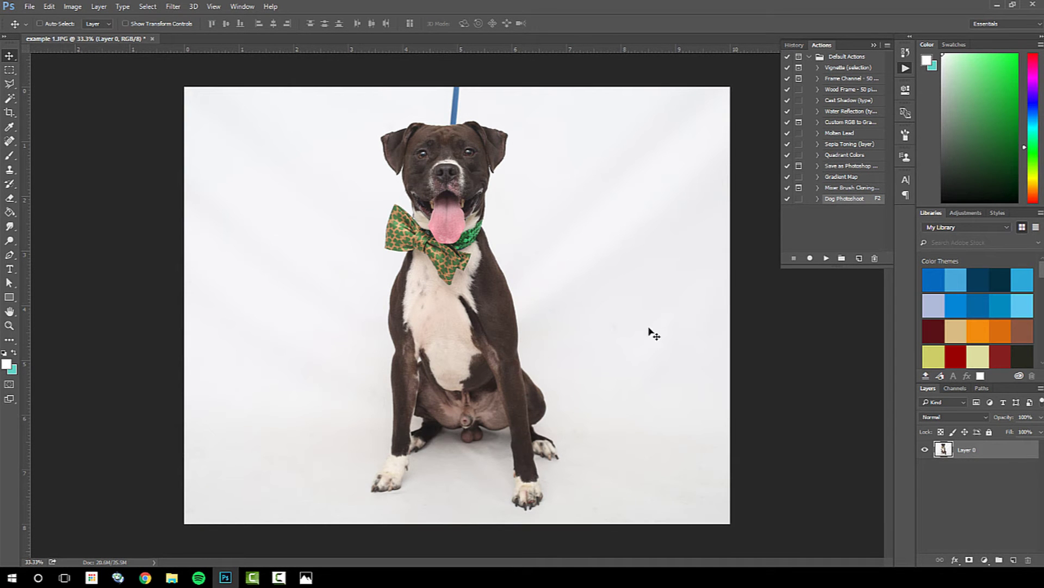
{"action": "key", "text": "ctrl+t"}
{"action": "left_click_drag", "start_coordinate": [828, 543], "coordinate": [814, 499]}
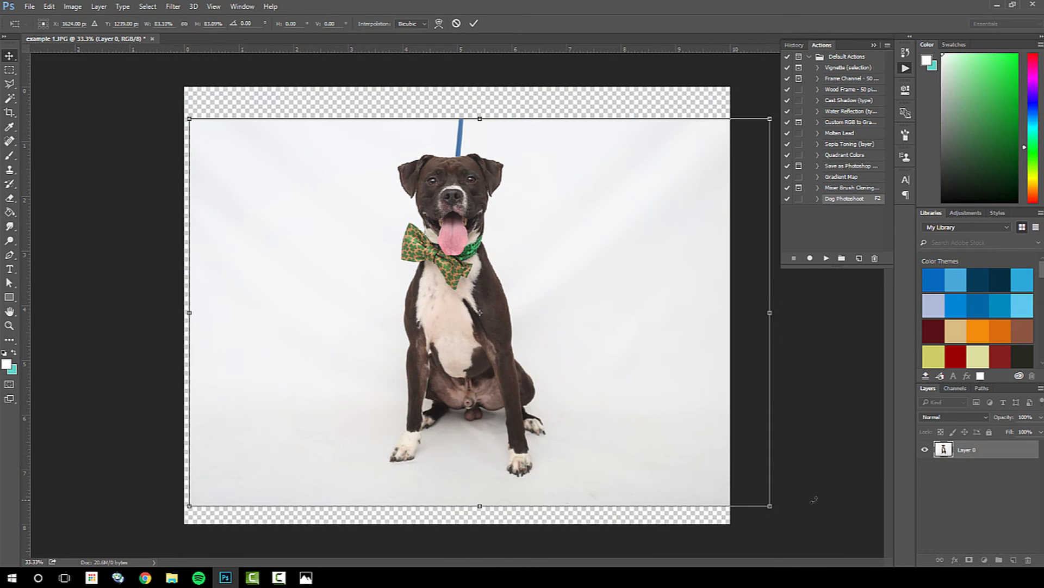
{"action": "key", "text": "Escape"}
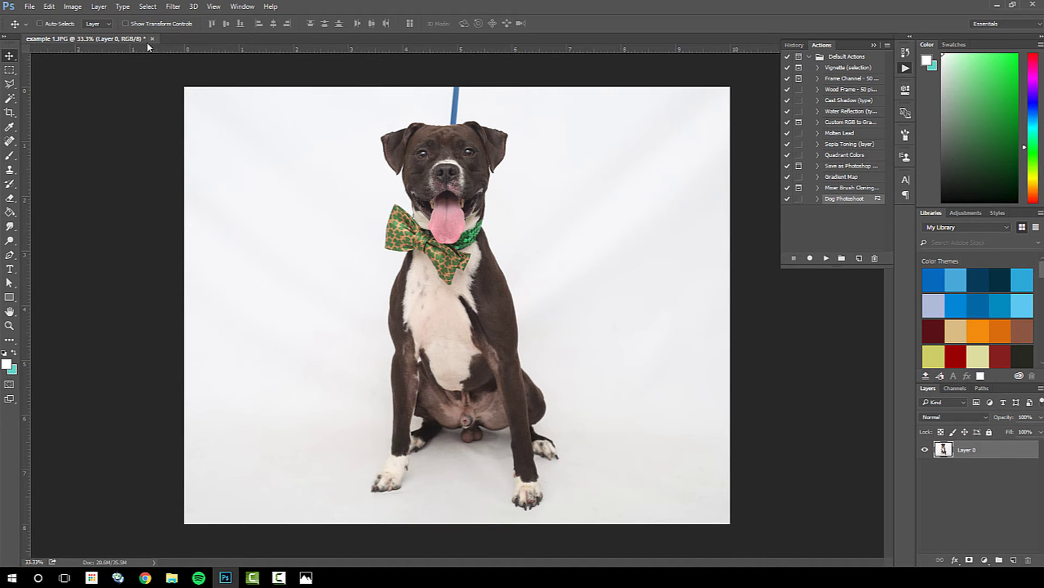
Undo the action and repositioning edits back to the original photo with its locked Background layer.
{"action": "key", "text": "ctrl+z"}
{"action": "key", "text": "ctrl+alt+z"}
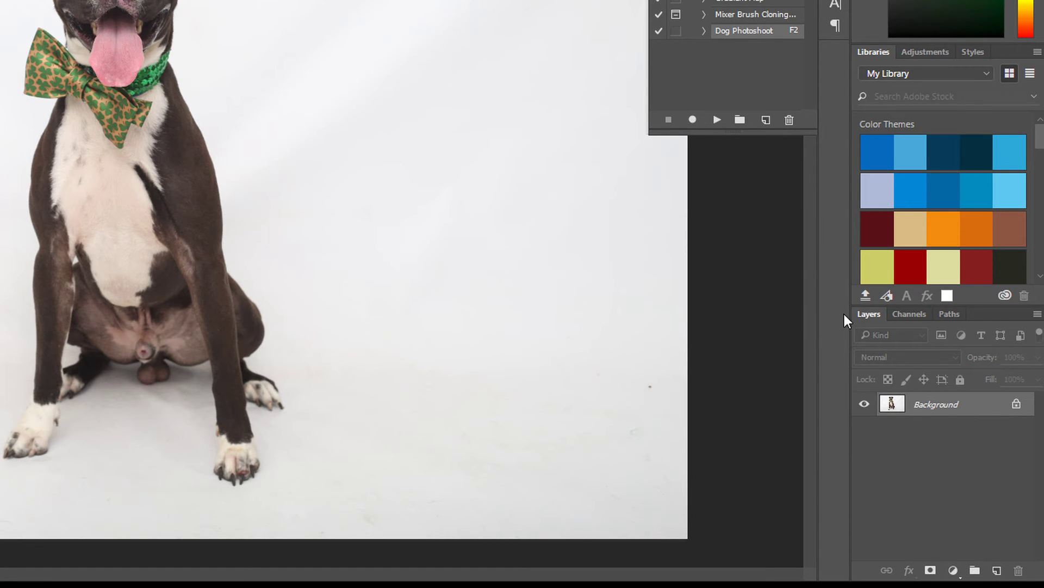
Create a new action named PSP in the Default Actions set and start recording it.
{"action": "left_click", "coordinate": [743, 75]}
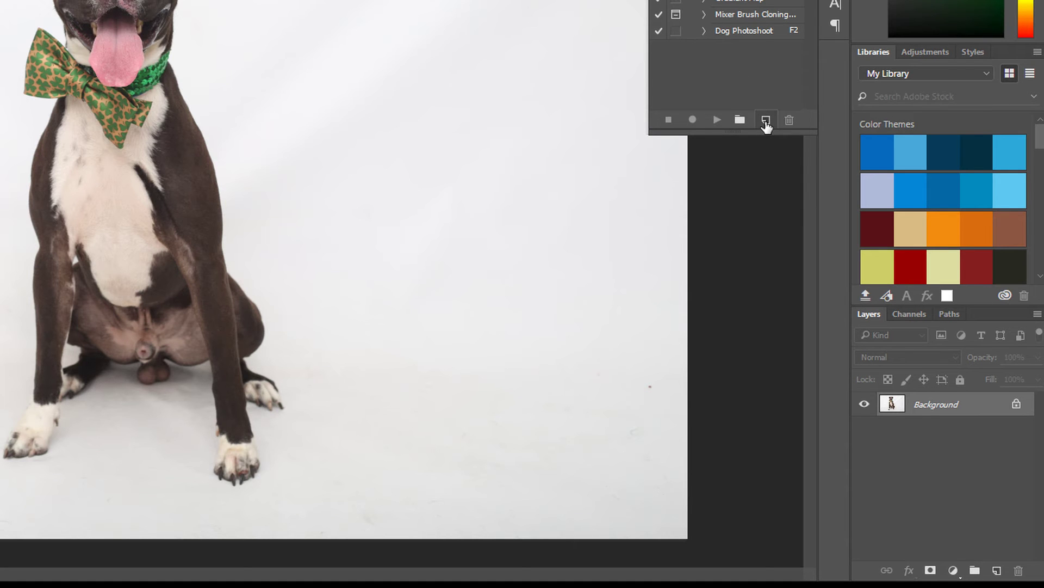
{"action": "left_click", "coordinate": [766, 121]}
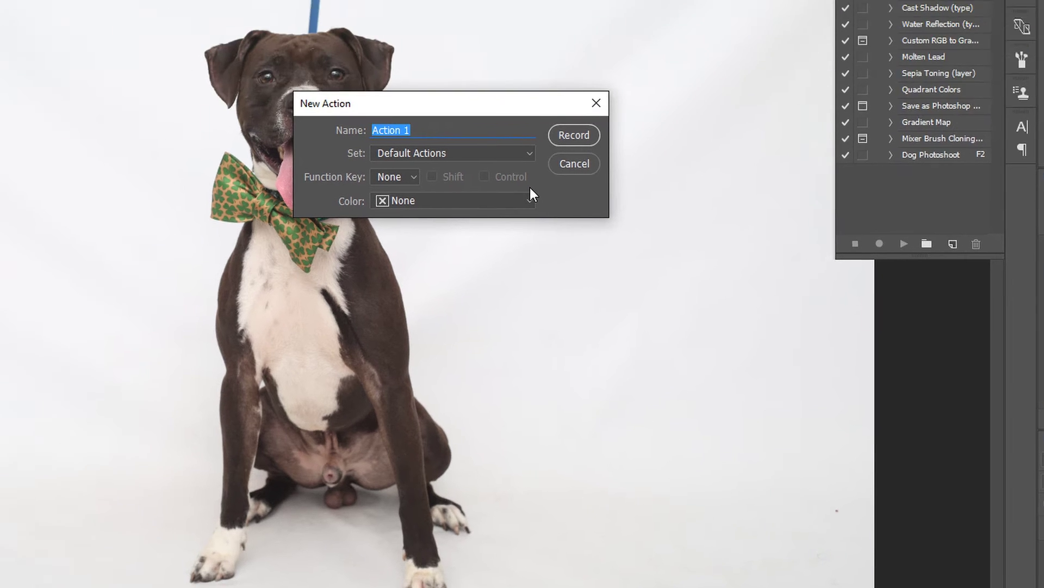
{"action": "type", "text": "PSP"}
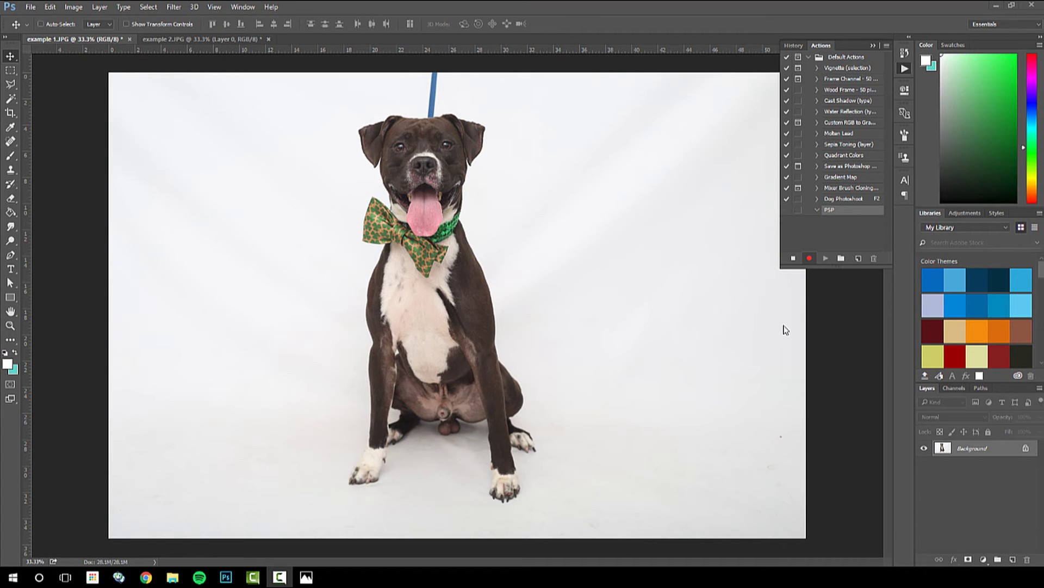
Convert the locked Background layer into an editable layer while the PSP action records, without applying any layer style.
{"action": "double_click", "coordinate": [1025, 449]}
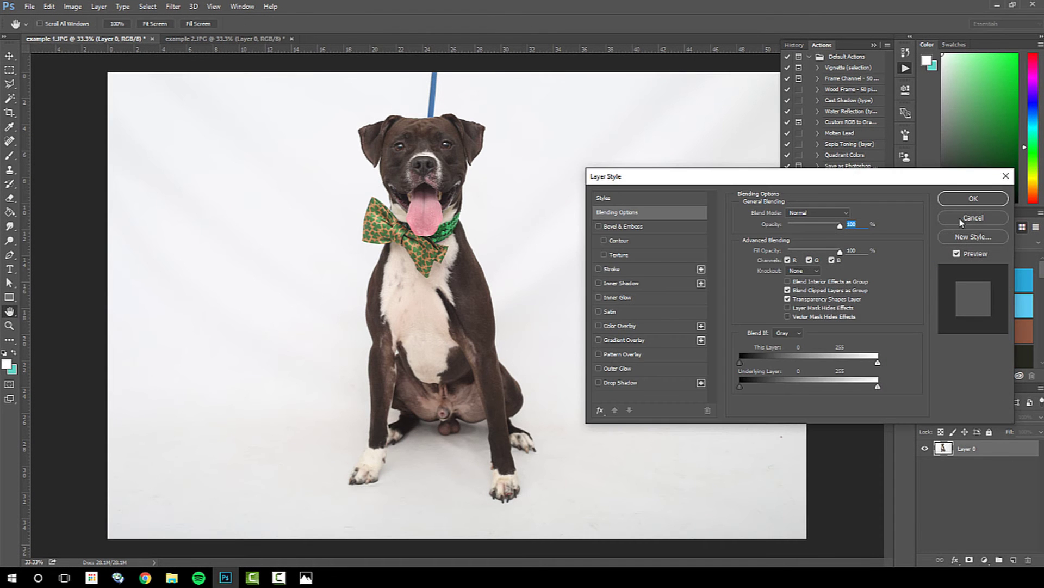
{"action": "left_click", "coordinate": [973, 217]}
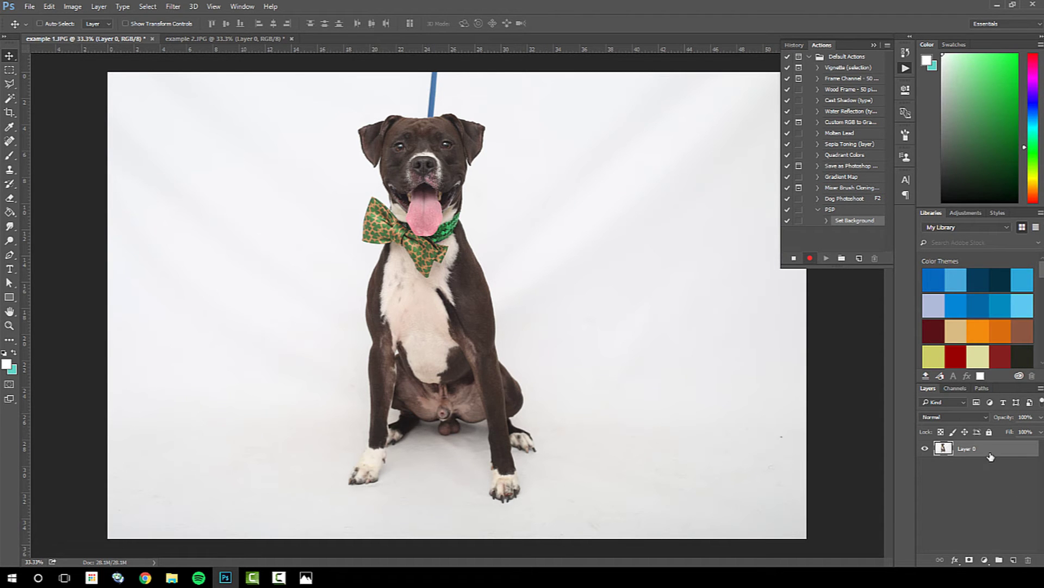
Resize the image proportionally to a height of 8 inches at a resolution of 300 pixels/inch.
{"action": "left_click", "coordinate": [72, 7]}
{"action": "left_click", "coordinate": [90, 86]}
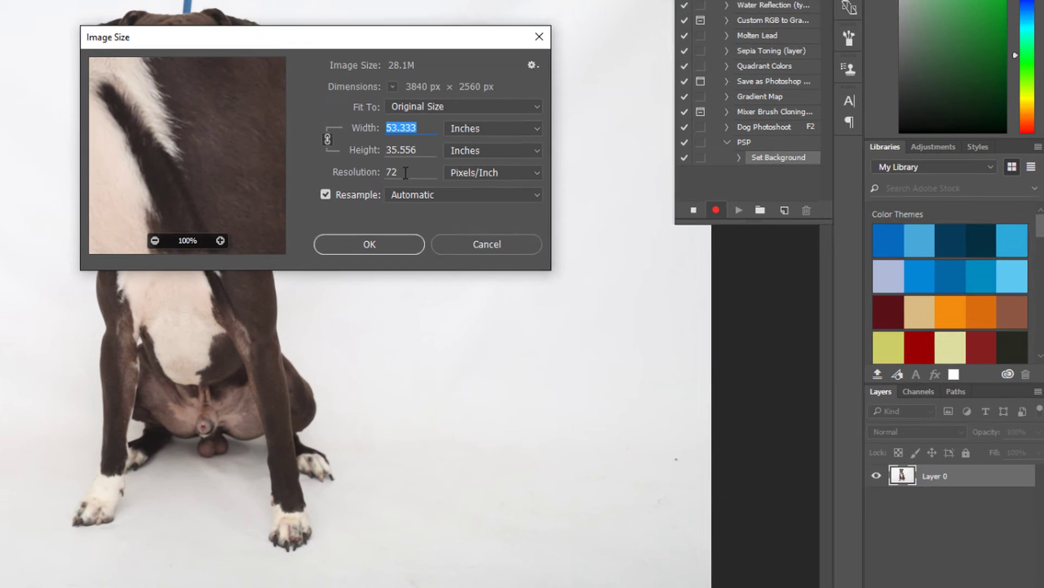
{"action": "key", "text": "Tab"}
{"action": "key", "text": "Tab"}
{"action": "type", "text": "300"}
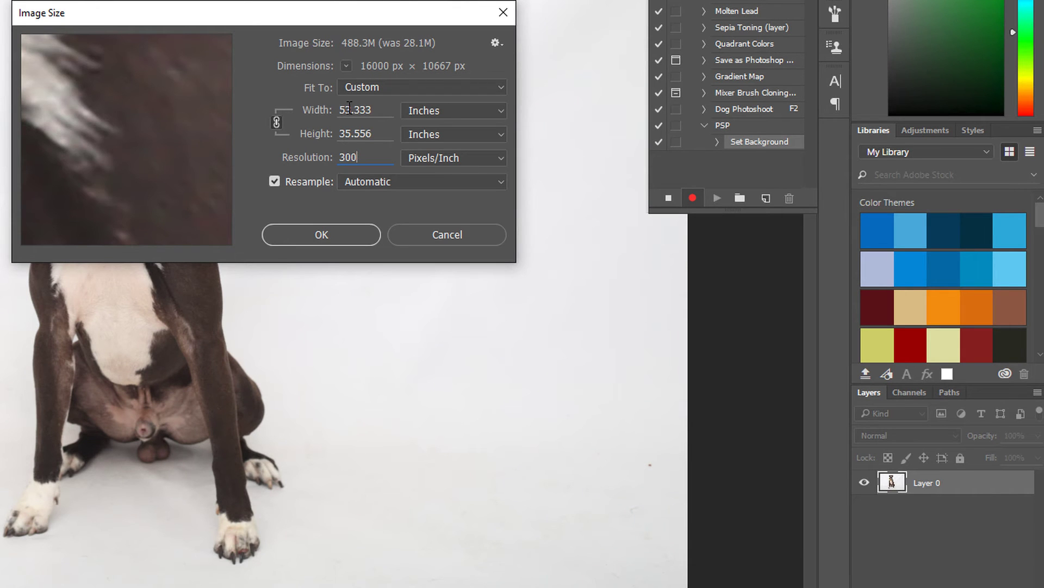
{"action": "left_click", "coordinate": [375, 110]}
{"action": "left_click", "coordinate": [378, 135]}
{"action": "double_click", "coordinate": [356, 134]}
{"action": "type", "text": "8"}
{"action": "key", "text": "shift+Tab"}
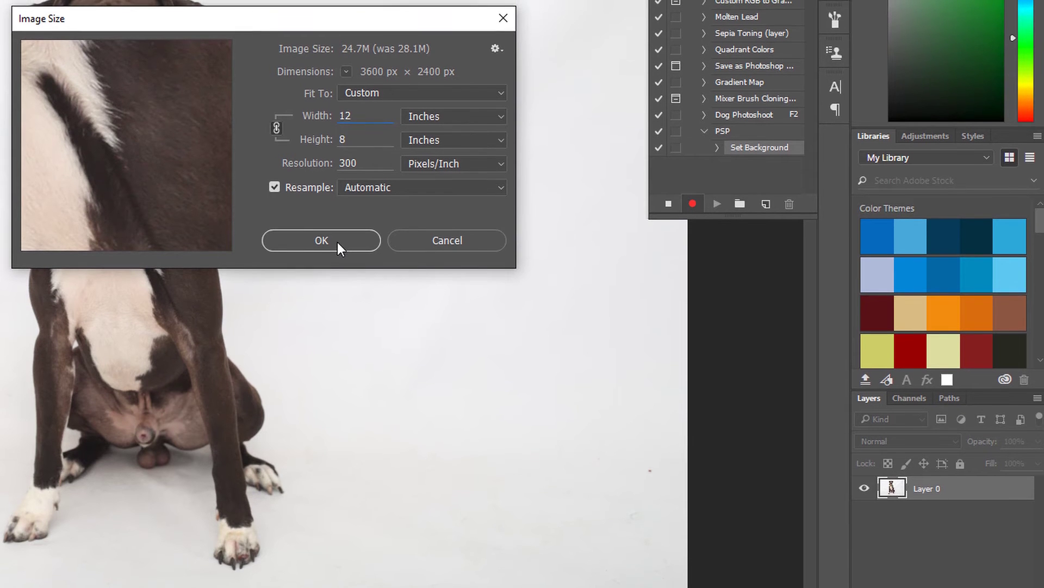
{"action": "left_click", "coordinate": [338, 243]}
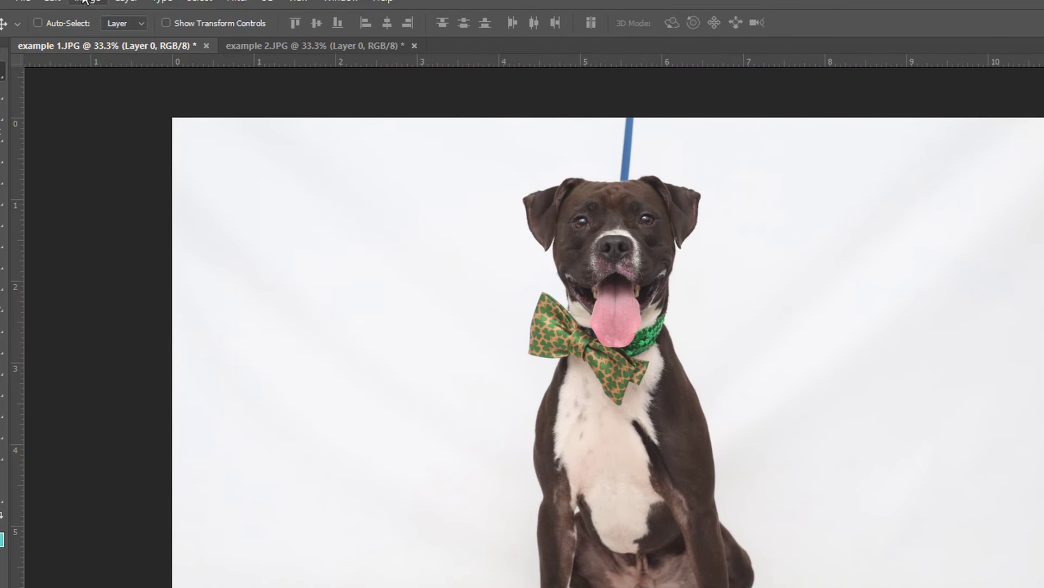
Crop the example 1 canvas to 10 inches wide by 8 inches high, accepting the clipping.
{"action": "left_click", "coordinate": [87, 2]}
{"action": "left_click", "coordinate": [104, 131]}
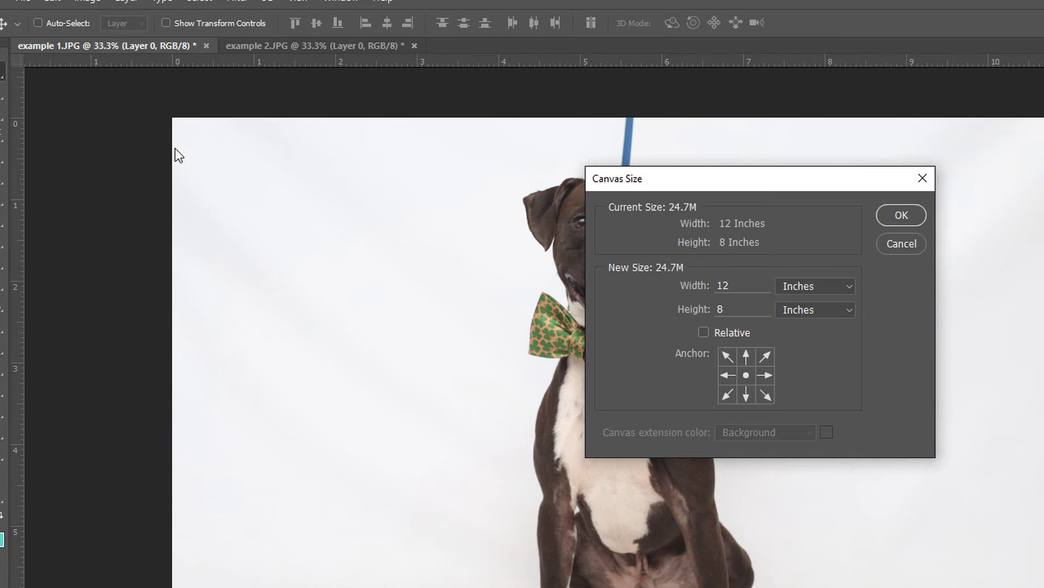
{"action": "type", "text": "1"}
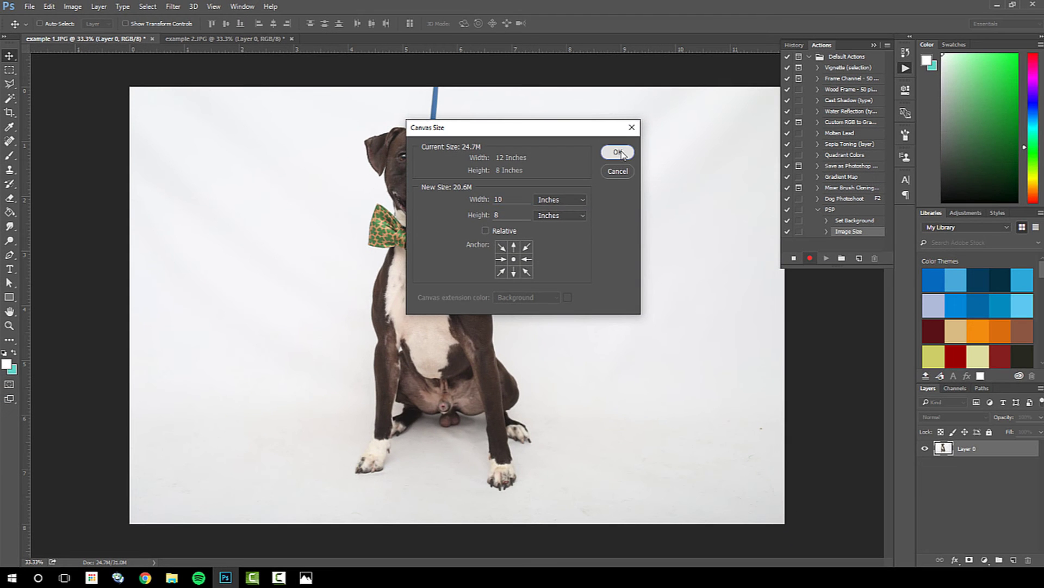
{"action": "left_click", "coordinate": [621, 152]}
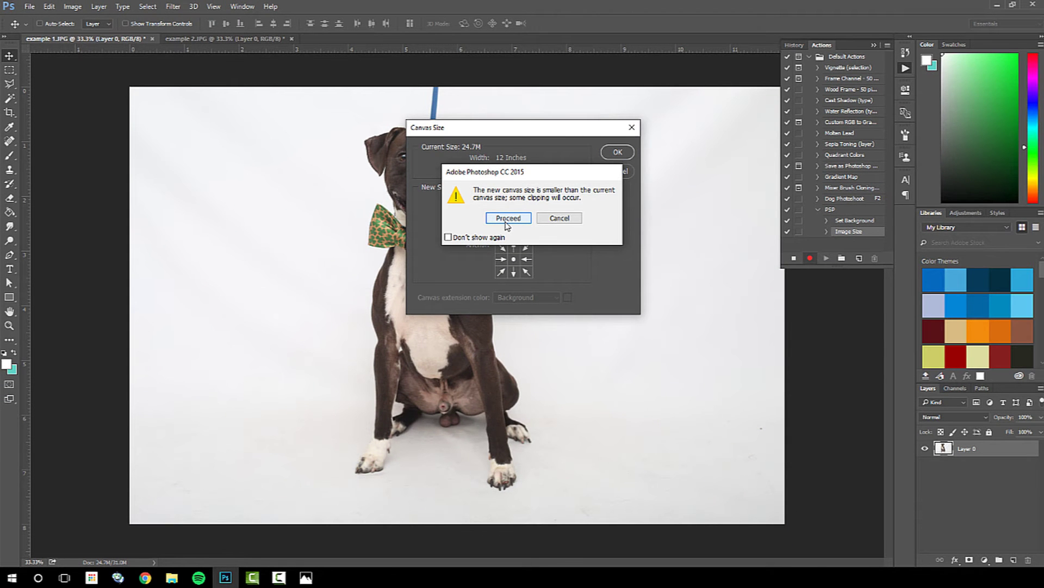
{"action": "left_click", "coordinate": [507, 220]}
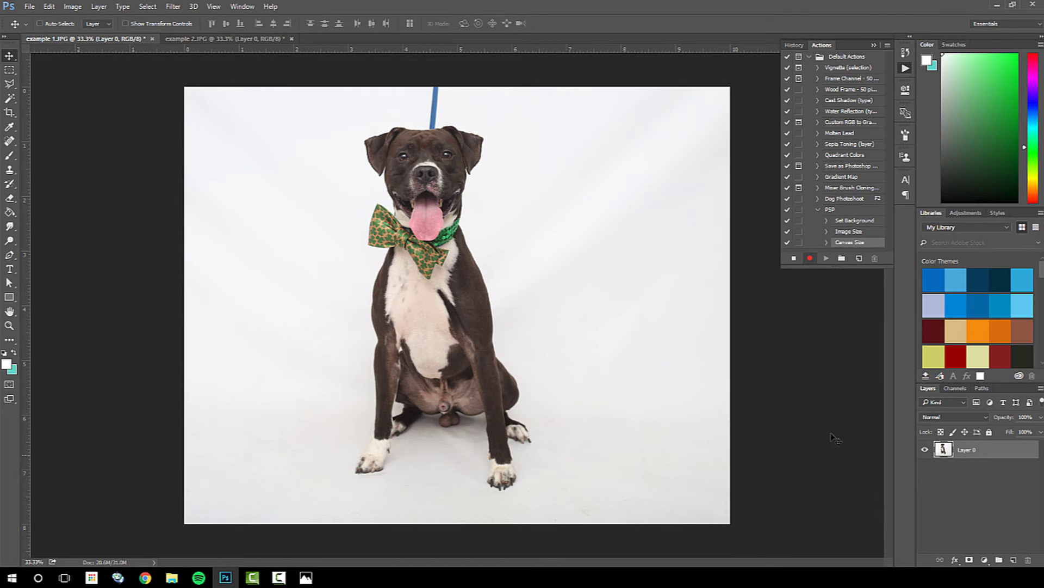
Review the settings recorded for the Set Background and Image Size steps of the PSP action, and stop recording.
{"action": "left_click", "coordinate": [853, 223]}
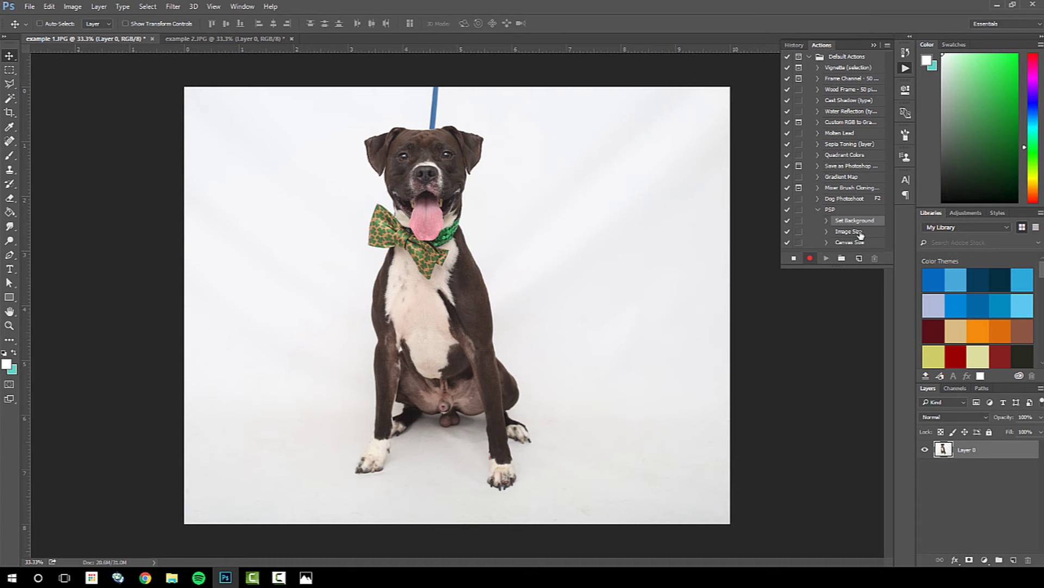
{"action": "left_click", "coordinate": [827, 222]}
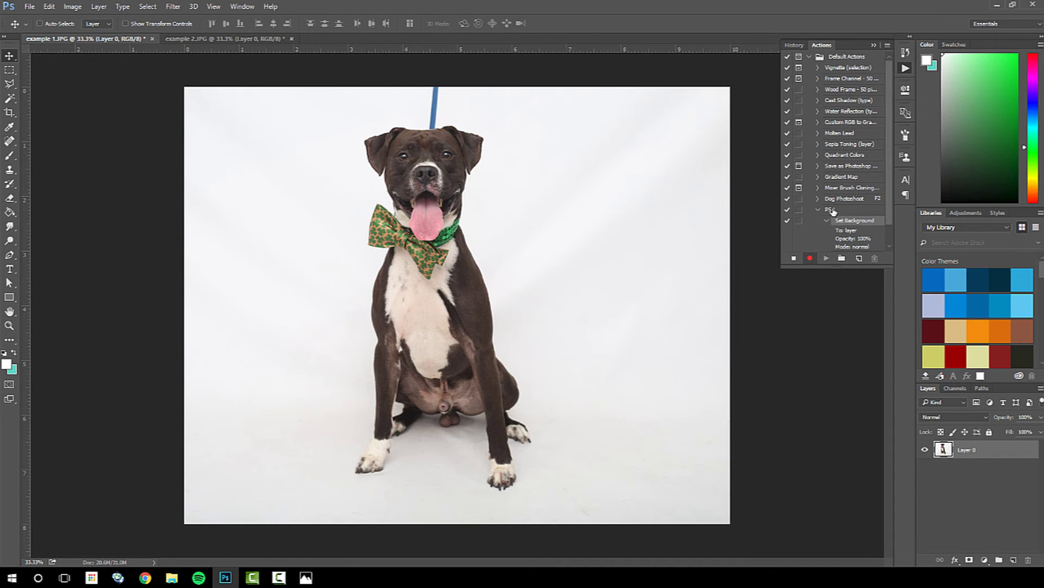
{"action": "scroll", "coordinate": [827, 220], "scroll_direction": "down", "scroll_amount": 2}
{"action": "left_click", "coordinate": [827, 202]}
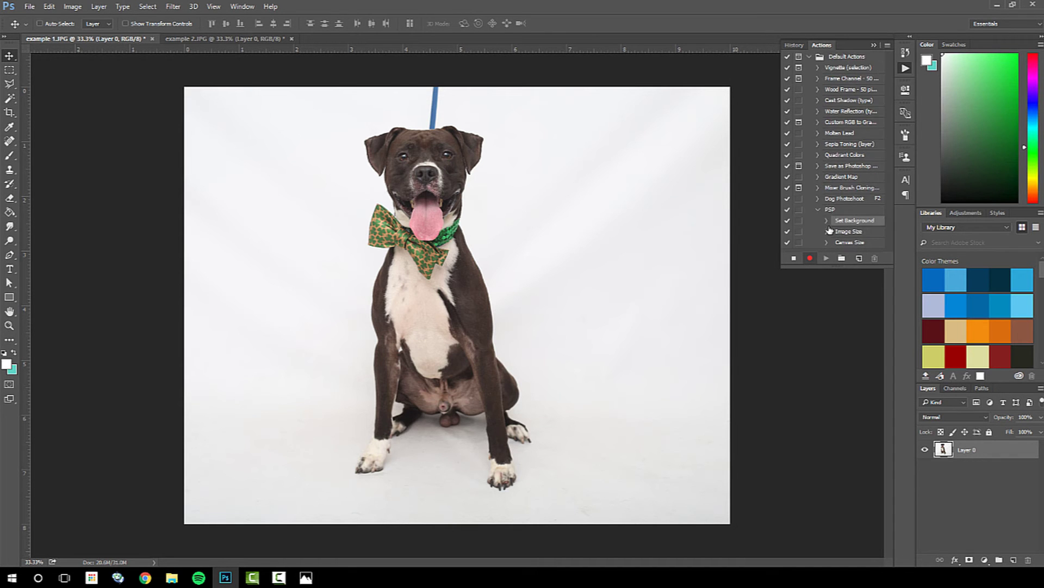
{"action": "left_click", "coordinate": [827, 210]}
{"action": "scroll", "coordinate": [860, 229], "scroll_direction": "down", "scroll_amount": 1}
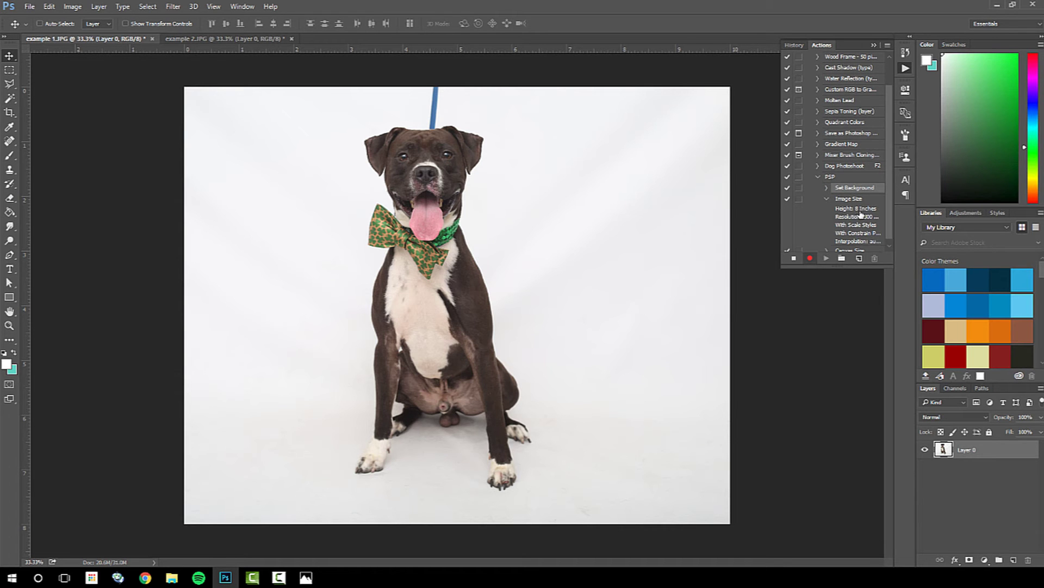
{"action": "scroll", "coordinate": [869, 223], "scroll_direction": "up", "scroll_amount": 1}
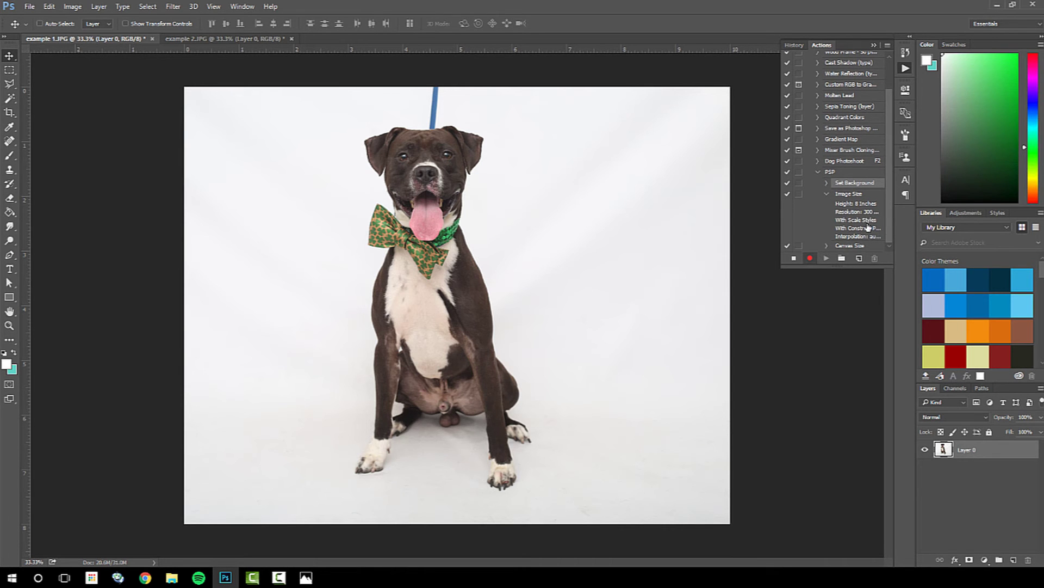
{"action": "left_click", "coordinate": [827, 210]}
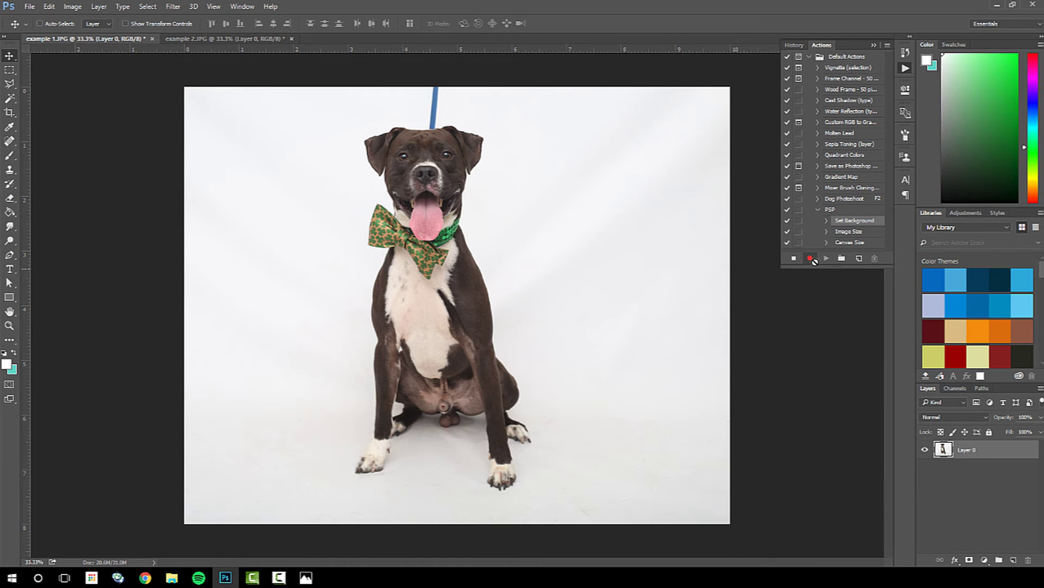
{"action": "left_click", "coordinate": [795, 259]}
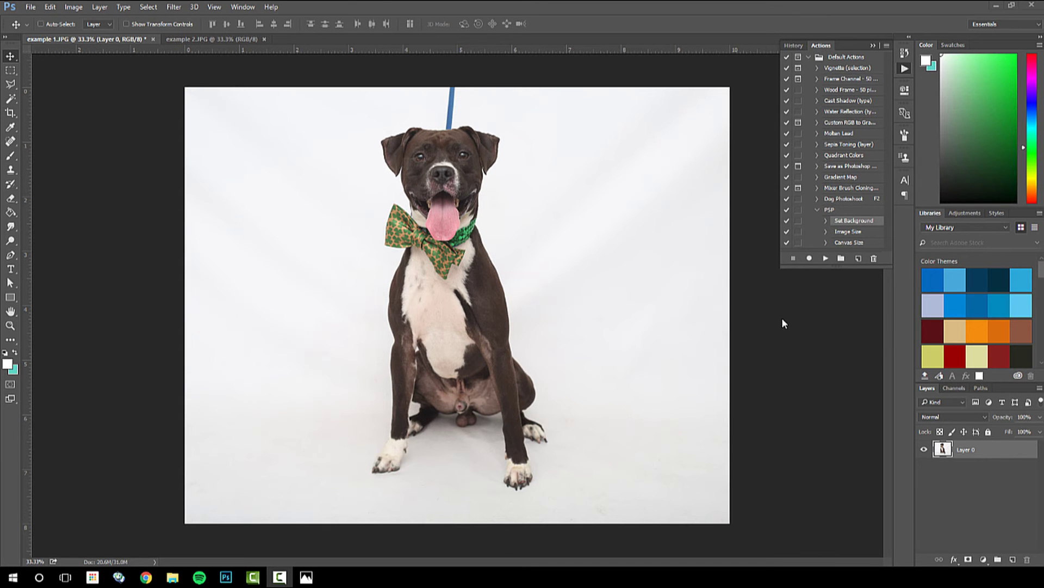
Open the example 3 photo from the desktop in Photoshop.
{"action": "left_click", "coordinate": [996, 6]}
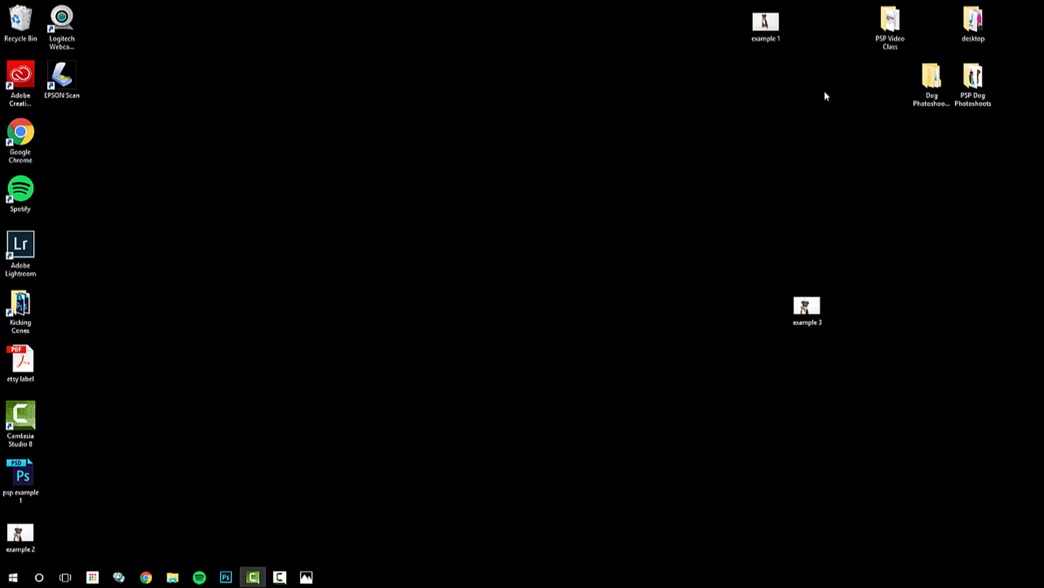
{"action": "left_click_drag", "start_coordinate": [813, 321], "coordinate": [843, 137]}
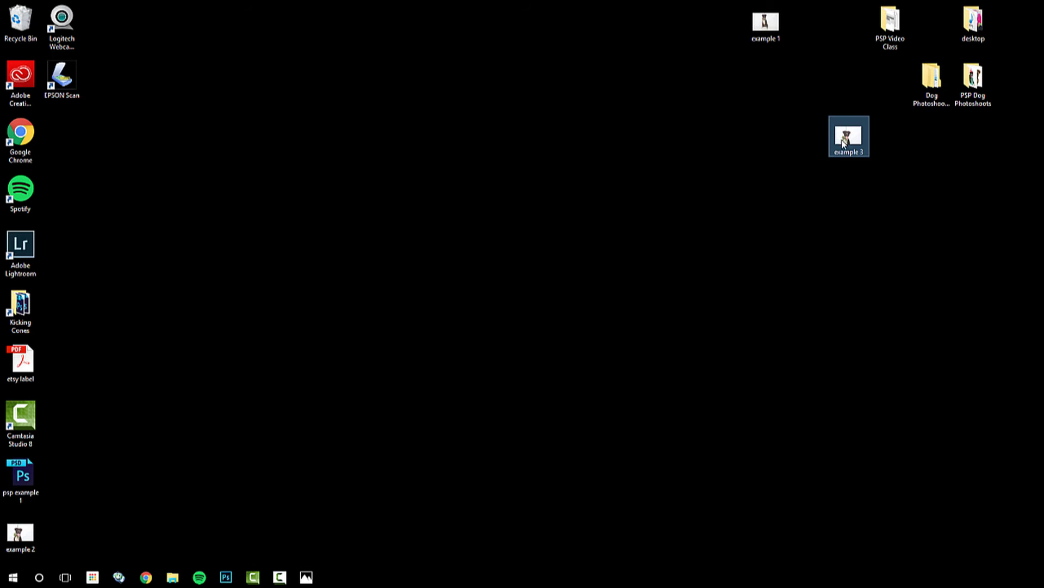
{"action": "right_click", "coordinate": [843, 137]}
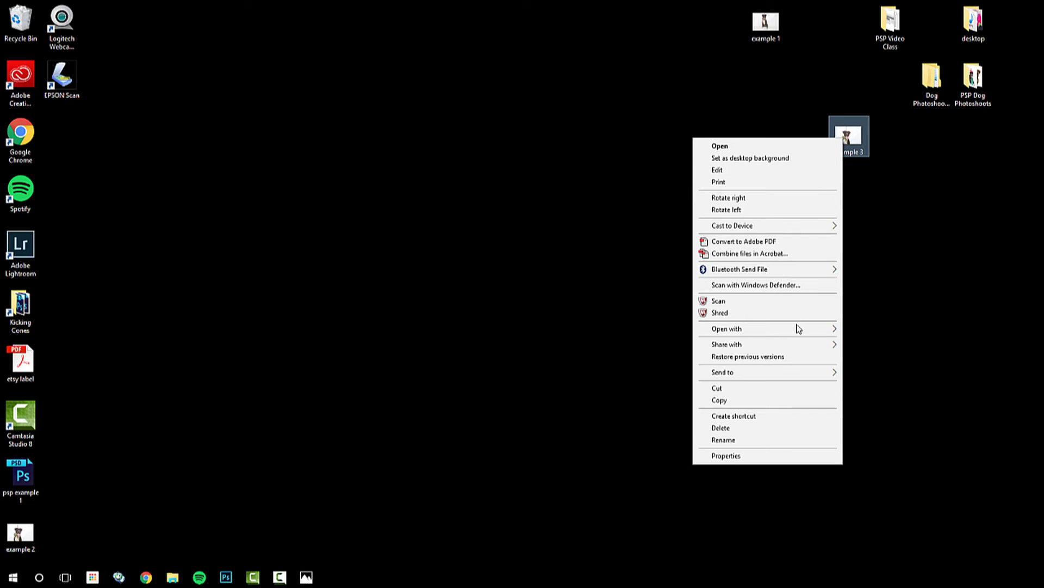
{"action": "mouse_move", "coordinate": [798, 330]}
{"action": "left_click", "coordinate": [649, 346]}
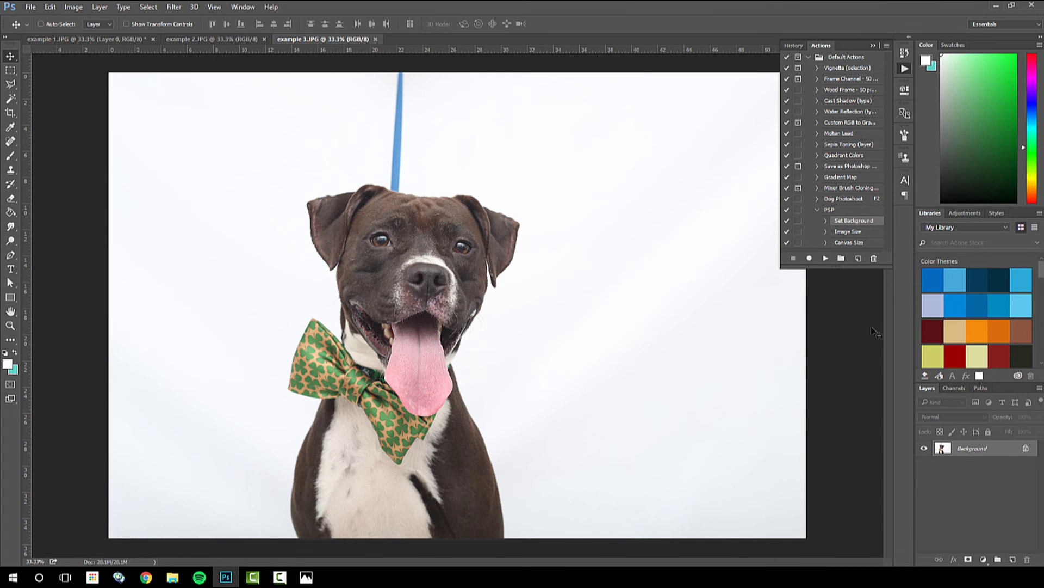
Play the complete PSP action on example 3 and shift the photo to the right to centre the dog on the canvas.
{"action": "left_click", "coordinate": [827, 211]}
{"action": "left_click", "coordinate": [817, 210]}
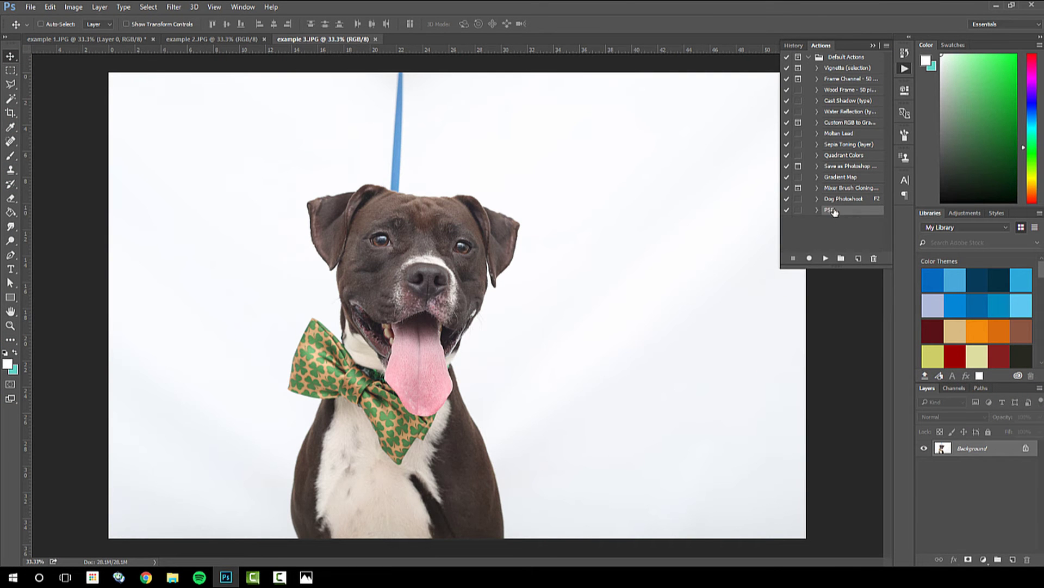
{"action": "left_click", "coordinate": [827, 262]}
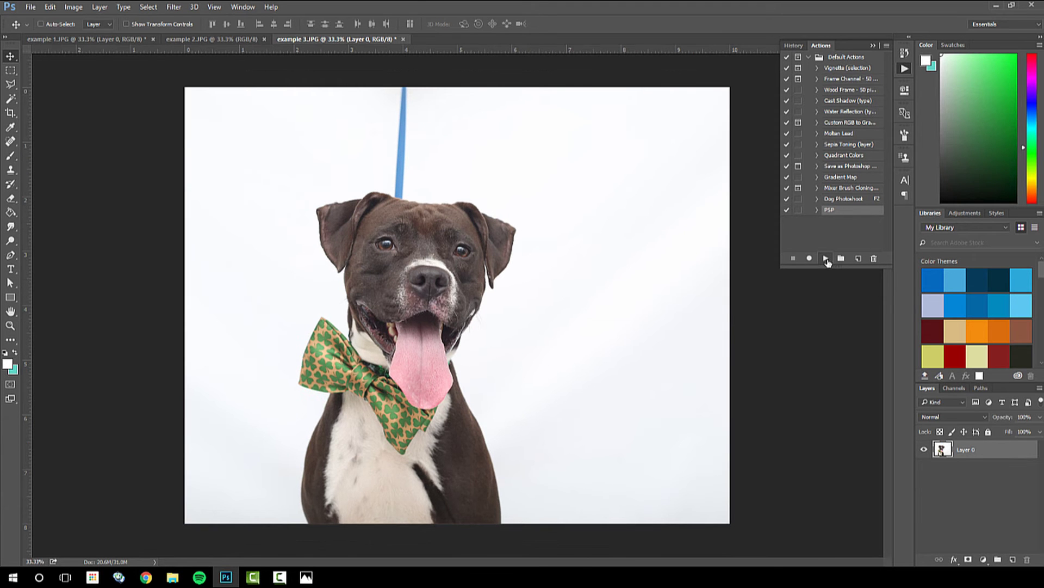
{"action": "left_click_drag", "start_coordinate": [532, 319], "coordinate": [577, 313]}
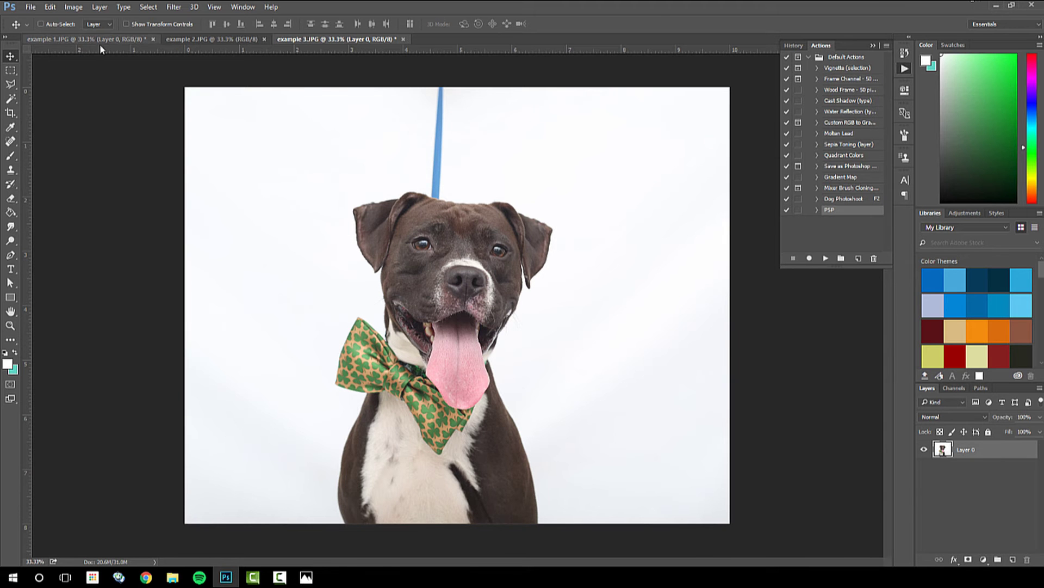
Play the PSP action on example 2, and fine-tune the dog's horizontal position in example 3.
{"action": "left_click", "coordinate": [185, 39]}
{"action": "left_click", "coordinate": [826, 258]}
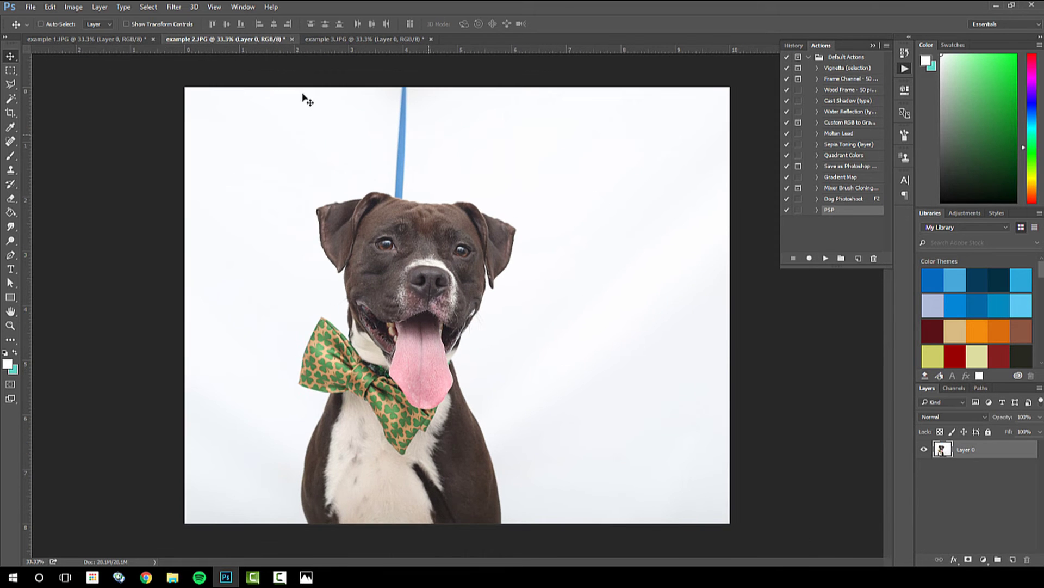
{"action": "left_click", "coordinate": [113, 40]}
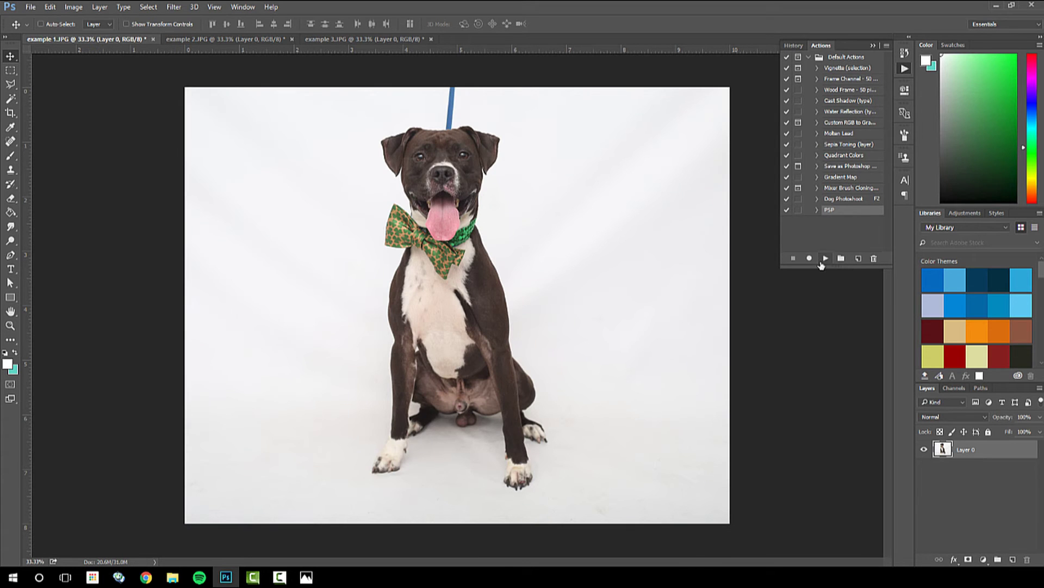
{"action": "left_click", "coordinate": [367, 38]}
{"action": "left_click_drag", "start_coordinate": [491, 436], "coordinate": [454, 441]}
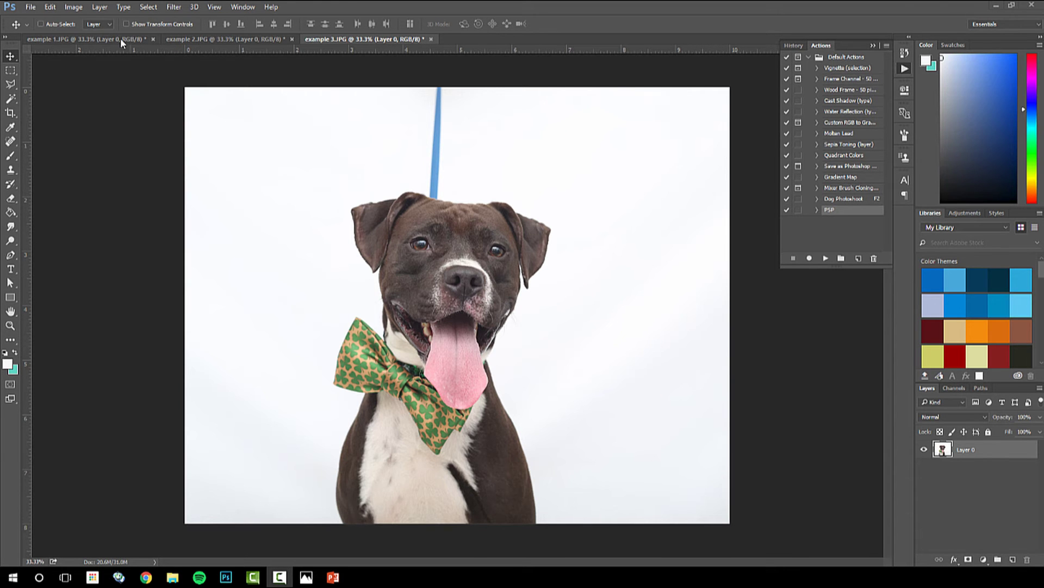
Paint over the upper part of the blue leash in example 1 with an enlarged brush in the sampled background colour.
{"action": "left_click", "coordinate": [104, 38]}
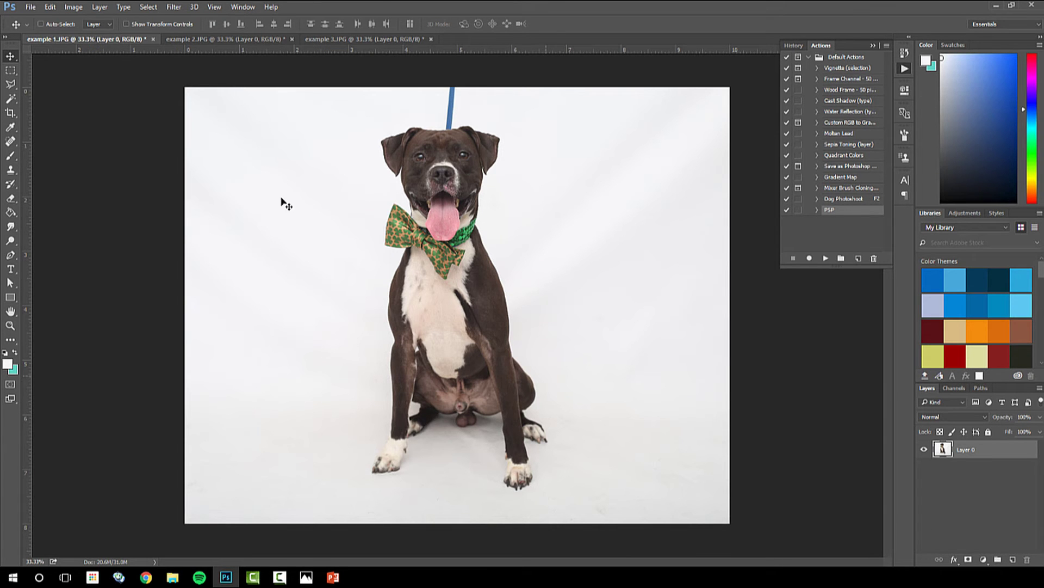
{"action": "left_click", "coordinate": [12, 156]}
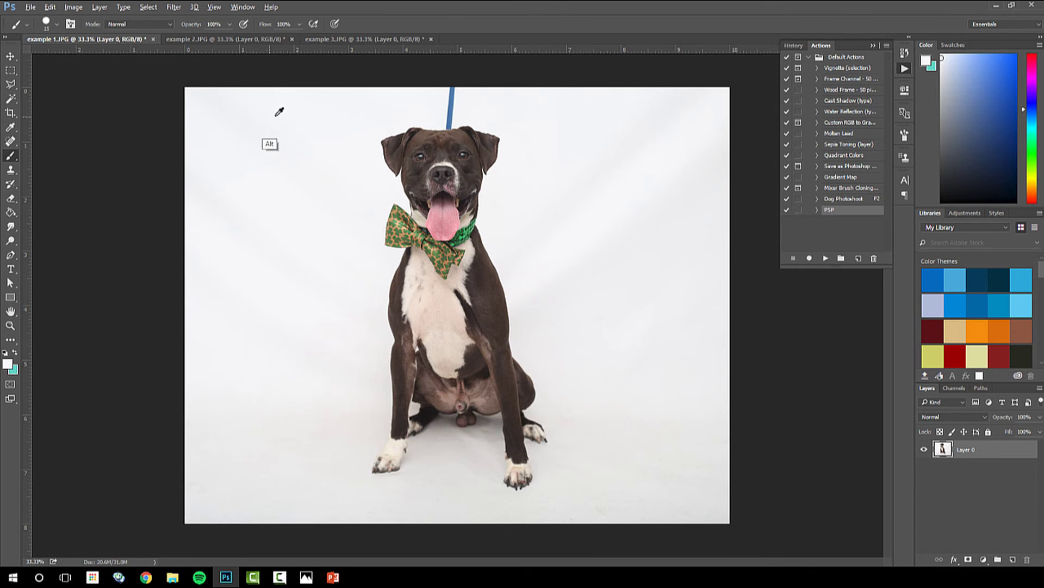
{"action": "left_click", "coordinate": [300, 110], "text": "alt"}
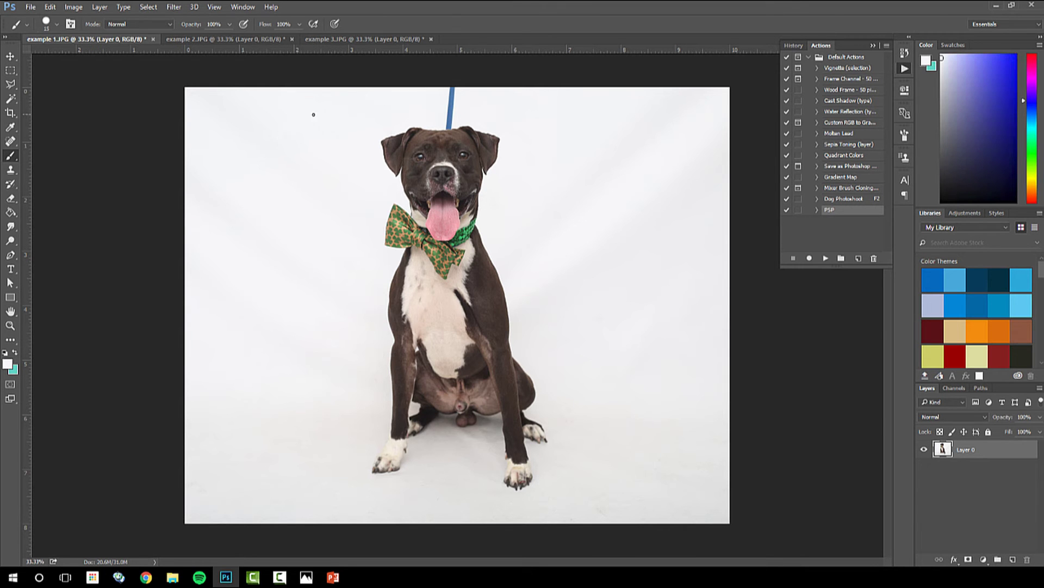
{"action": "key", "text": "bracketright"}
{"action": "key", "text": "bracketright"}
{"action": "left_click_drag", "start_coordinate": [452, 103], "coordinate": [451, 111]}
Paint out the remaining piece of blue leash just above the dog's head, working at close zoom.
{"action": "left_click", "coordinate": [10, 325]}
{"action": "left_click_drag", "start_coordinate": [459, 109], "coordinate": [459, 110]}
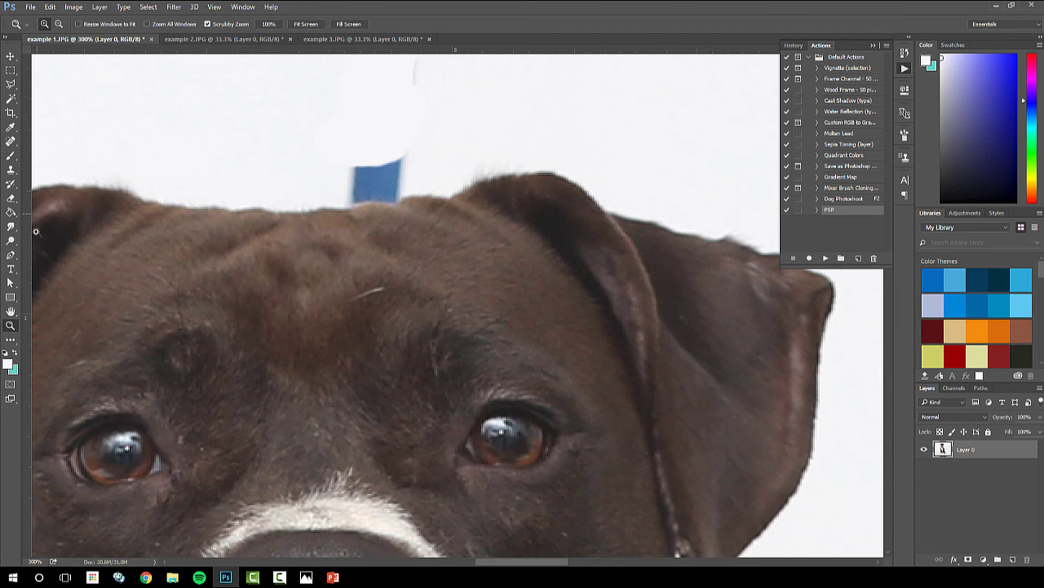
{"action": "left_click", "coordinate": [9, 155]}
{"action": "mouse_move", "coordinate": [395, 145]}
{"action": "left_mouse_down"}
{"action": "mouse_move", "coordinate": [360, 156]}
{"action": "mouse_move", "coordinate": [365, 170]}
{"action": "mouse_move", "coordinate": [348, 179]}
{"action": "mouse_move", "coordinate": [389, 177]}
{"action": "mouse_move", "coordinate": [353, 179]}
{"action": "left_mouse_up"}
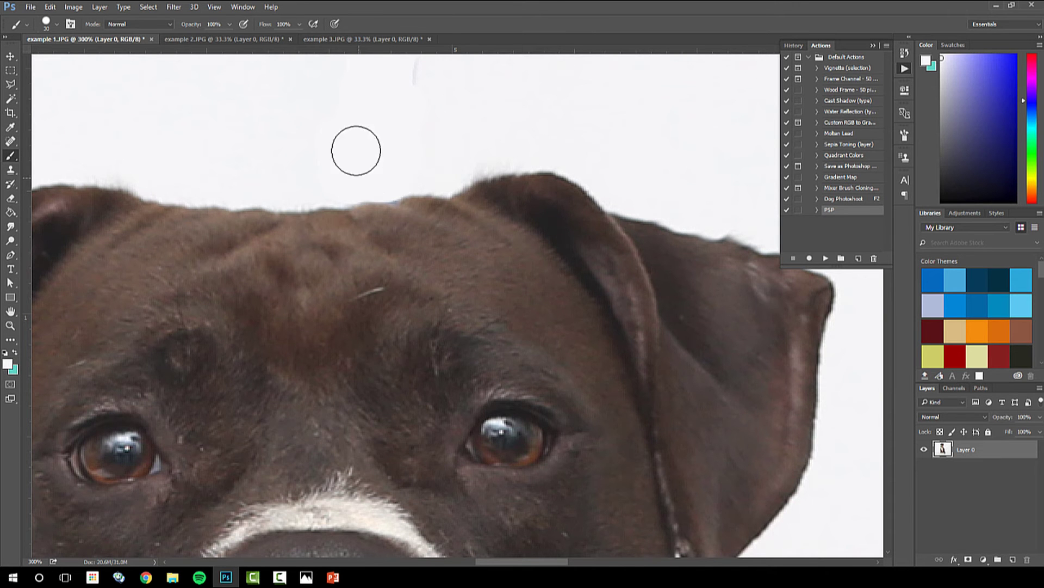
{"action": "left_click", "coordinate": [10, 326]}
{"action": "left_click", "coordinate": [145, 269], "text": "alt"}
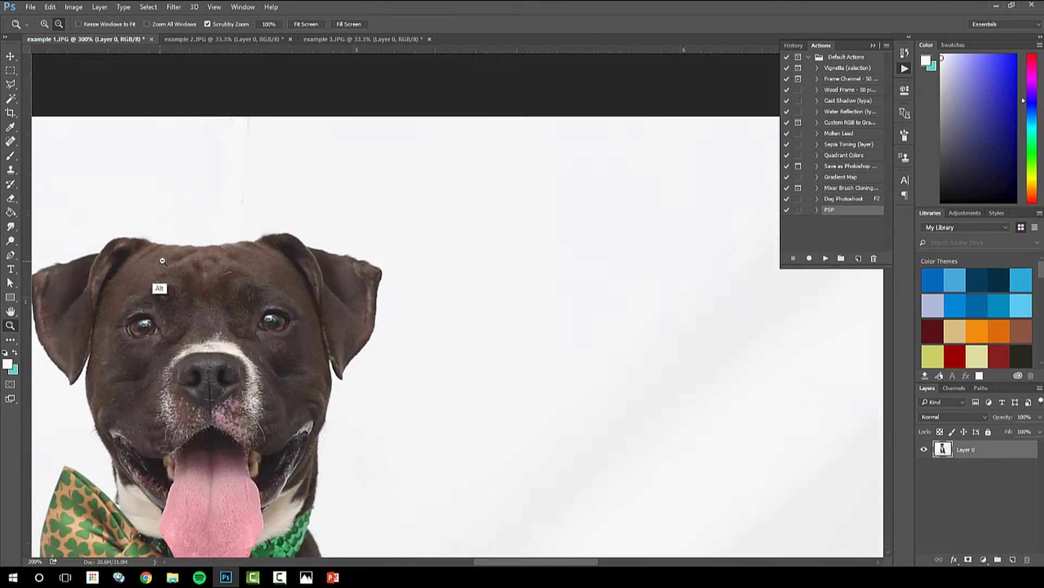
{"action": "left_click", "coordinate": [155, 286], "text": "alt"}
{"action": "left_click", "coordinate": [165, 294], "text": "alt"}
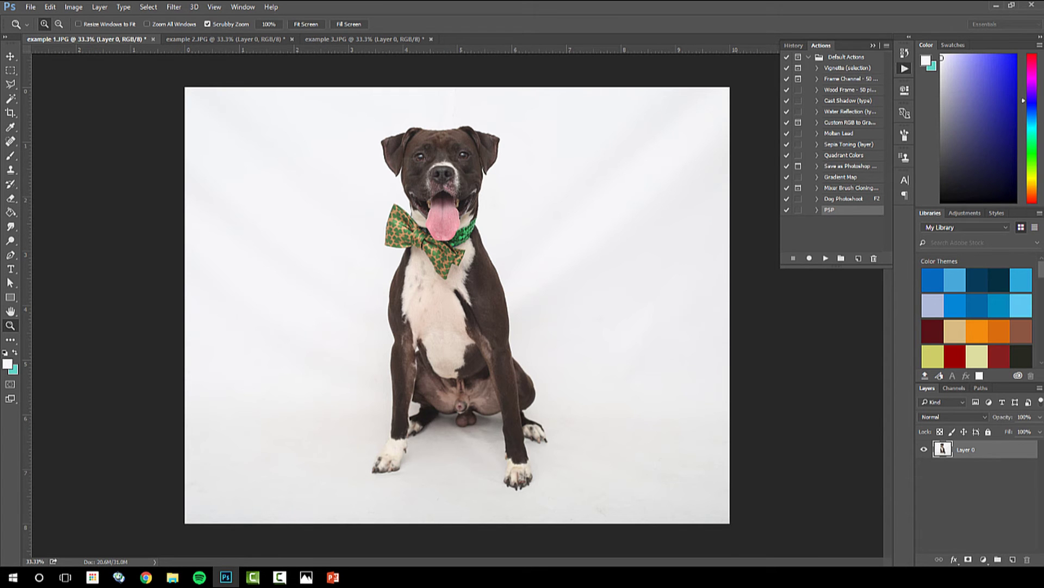
{"action": "key", "text": "F10"}
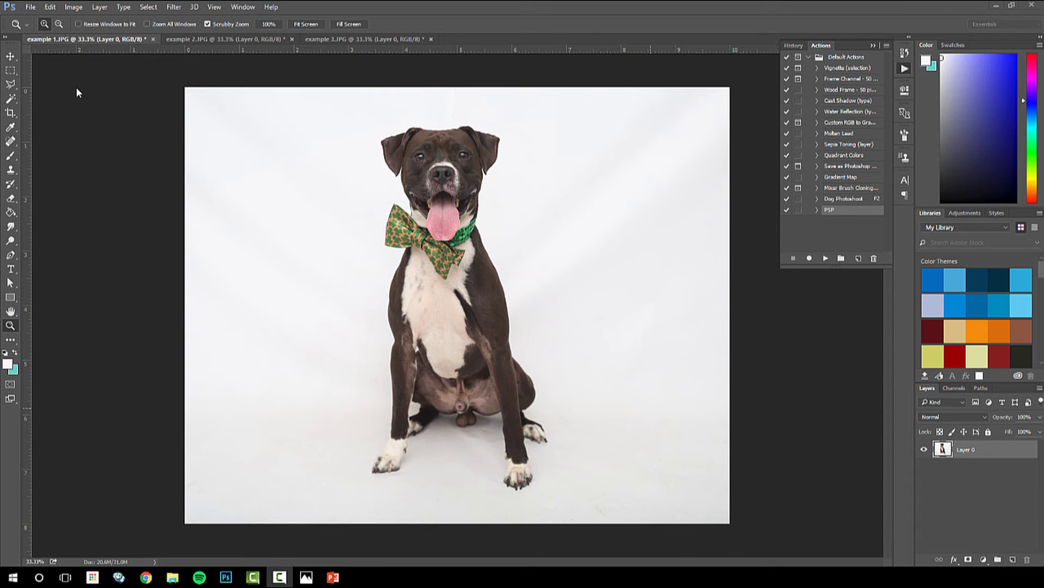
Apply Levels to the example 1 photo, testing a highlight input of 211, restoring it to 255 and slightly raising the shadow input.
{"action": "left_click", "coordinate": [71, 8]}
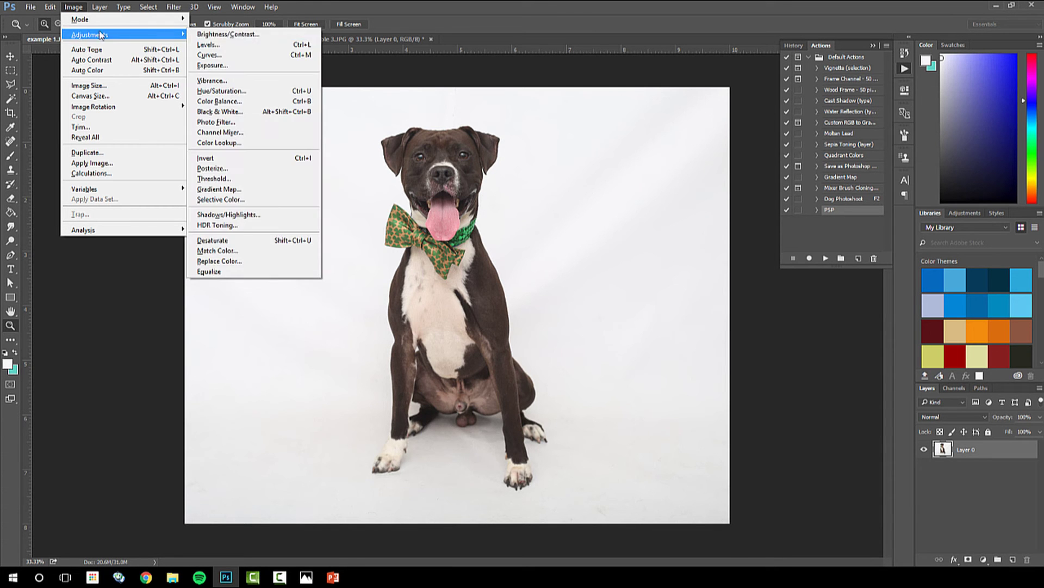
{"action": "left_click", "coordinate": [210, 46]}
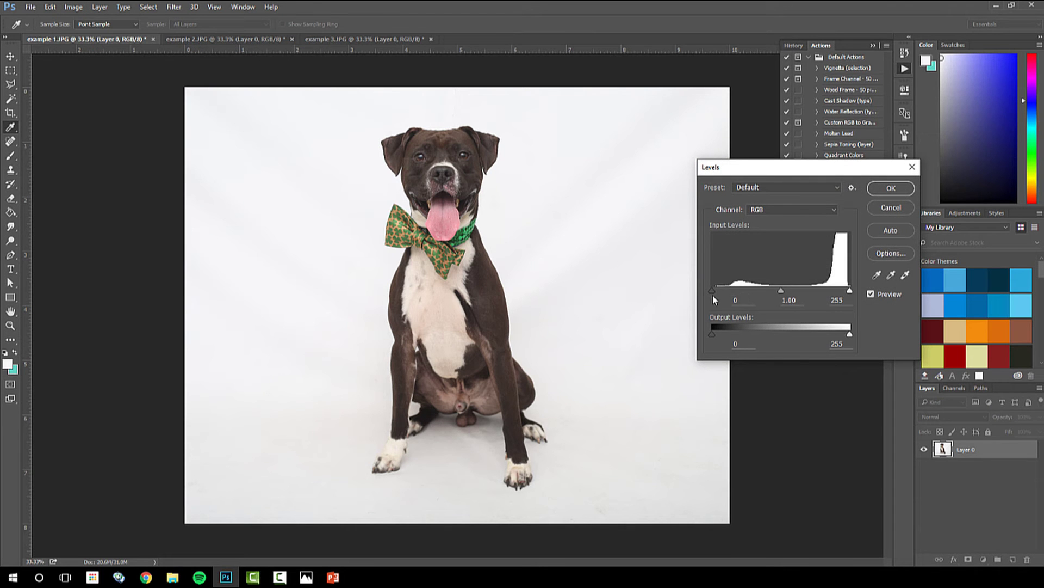
{"action": "left_click_drag", "start_coordinate": [850, 293], "coordinate": [851, 293]}
{"action": "left_click", "coordinate": [849, 292]}
{"action": "left_click_drag", "start_coordinate": [713, 291], "coordinate": [717, 294]}
{"action": "left_click", "coordinate": [718, 294]}
{"action": "mouse_move", "coordinate": [716, 289]}
{"action": "left_mouse_down"}
{"action": "mouse_move", "coordinate": [749, 289]}
{"action": "mouse_move", "coordinate": [712, 283]}
{"action": "left_mouse_up"}
{"action": "left_click_drag", "start_coordinate": [849, 290], "coordinate": [820, 292]}
{"action": "mouse_move", "coordinate": [823, 296]}
{"action": "left_mouse_down"}
{"action": "mouse_move", "coordinate": [854, 298]}
{"action": "mouse_move", "coordinate": [827, 299]}
{"action": "left_mouse_up"}
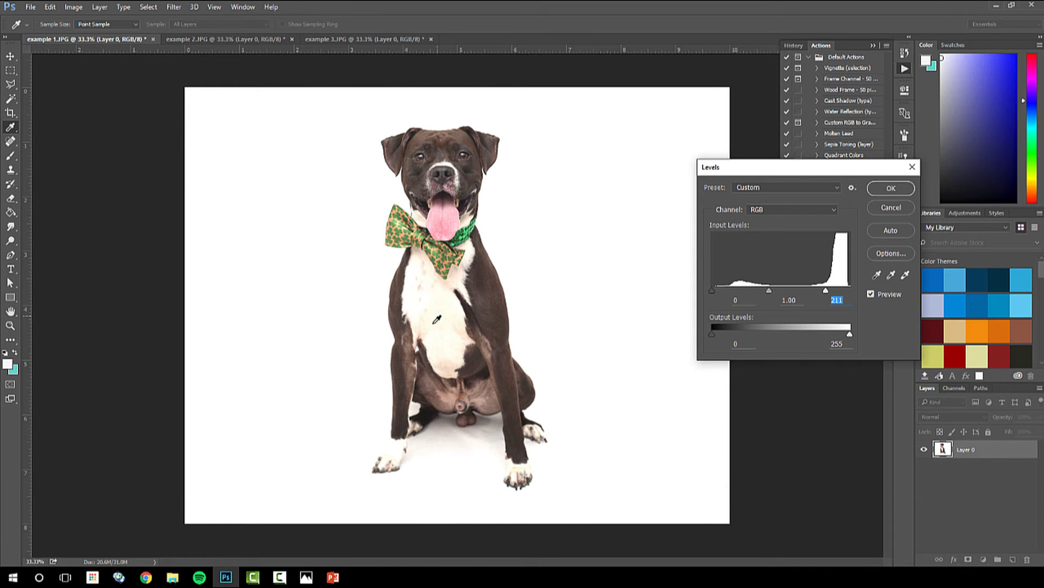
{"action": "left_click_drag", "start_coordinate": [827, 295], "coordinate": [852, 296]}
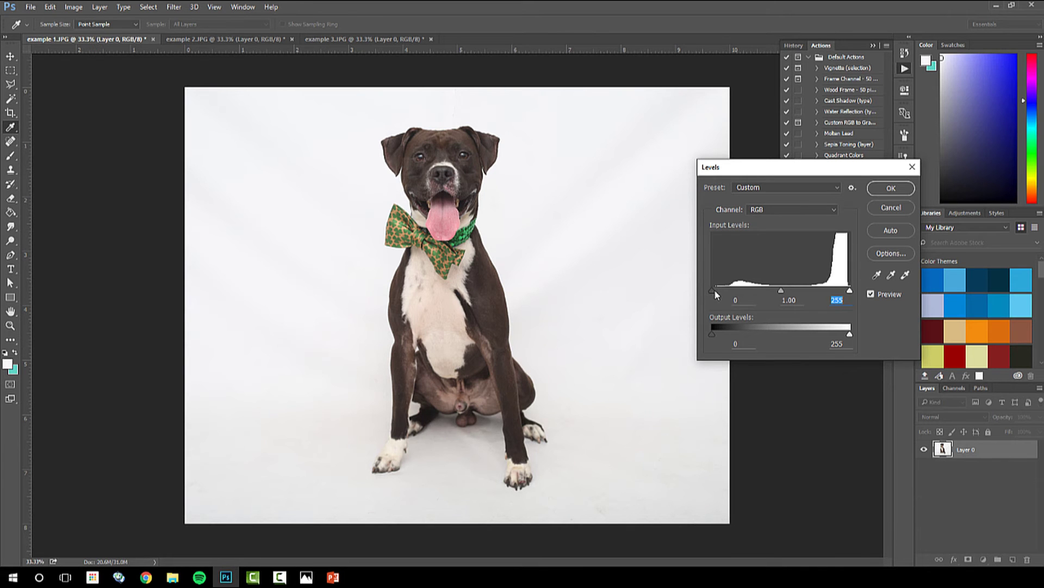
{"action": "left_click_drag", "start_coordinate": [713, 291], "coordinate": [717, 291]}
{"action": "left_click", "coordinate": [891, 189]}
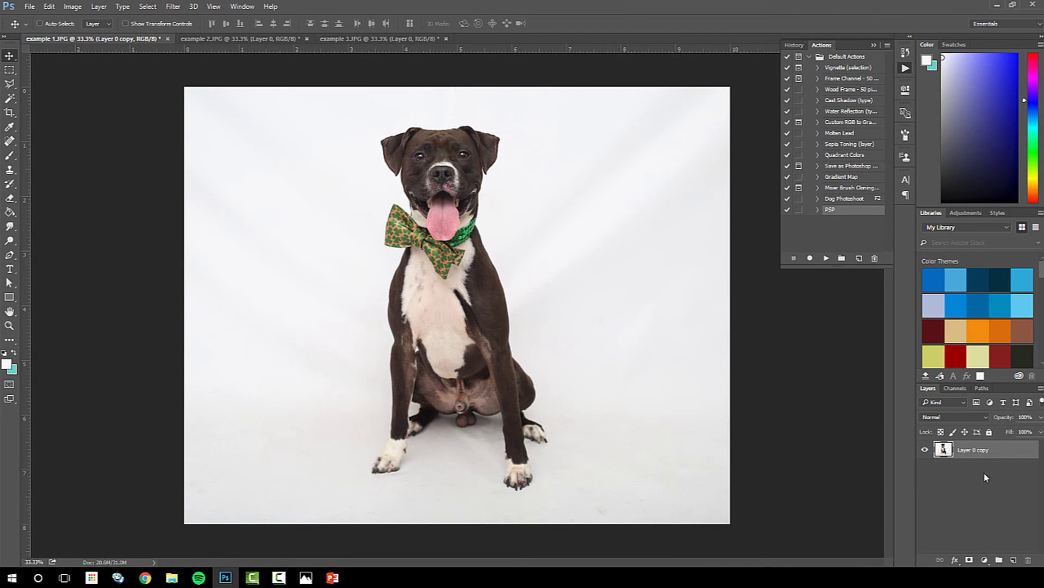
Duplicate the Layer 0 copy layer in example 1.
{"action": "left_click_drag", "start_coordinate": [982, 456], "coordinate": [1015, 559]}
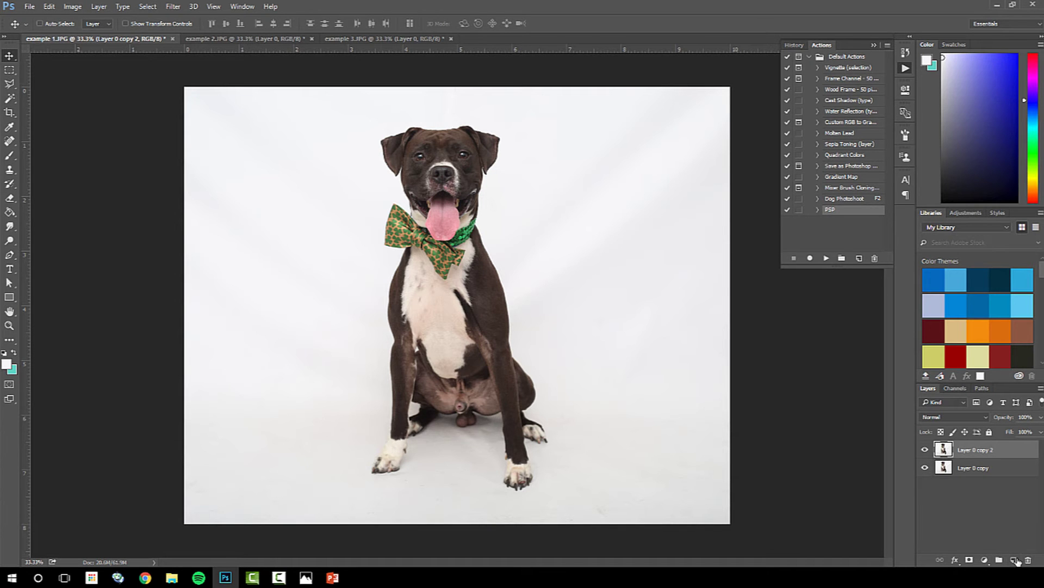
{"action": "right_click", "coordinate": [990, 449]}
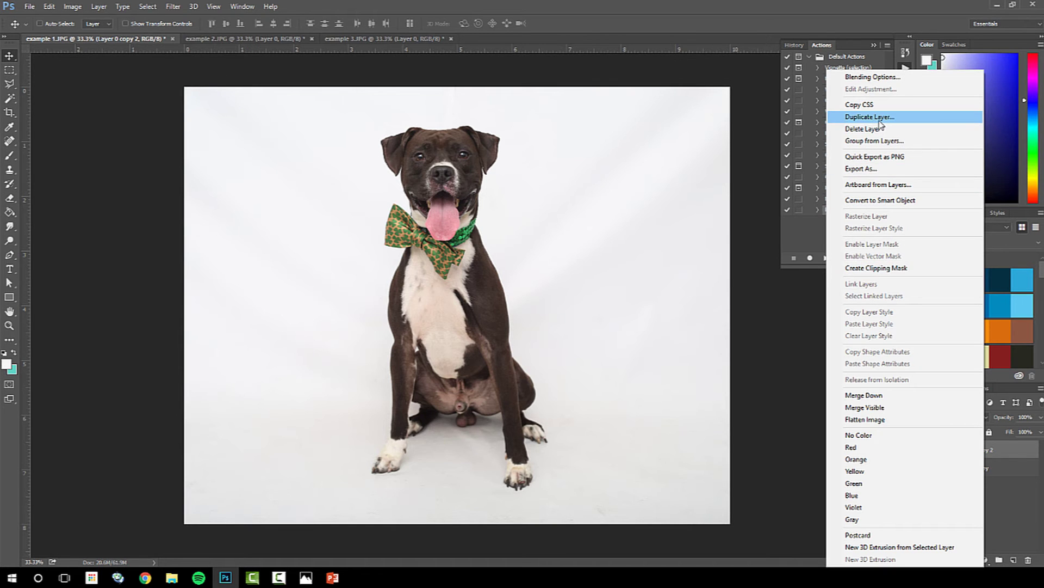
{"action": "left_click", "coordinate": [745, 355]}
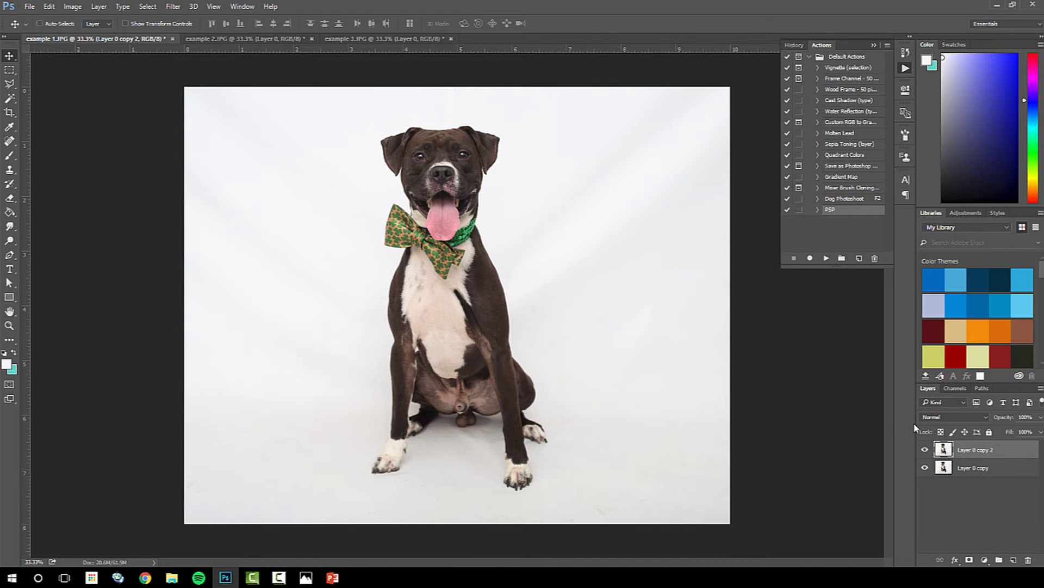
{"action": "left_click", "coordinate": [979, 469]}
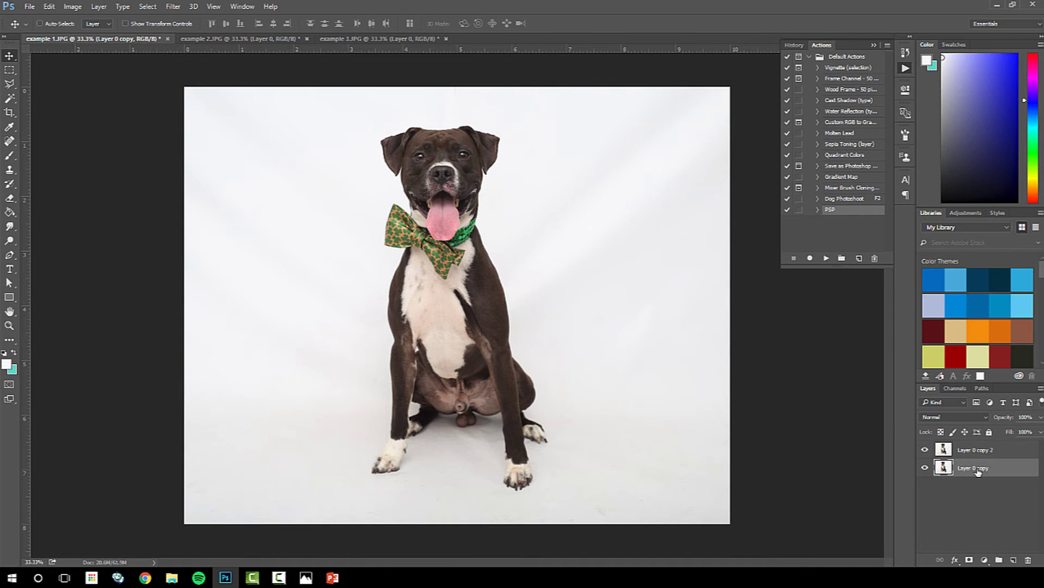
{"action": "left_click", "coordinate": [974, 452]}
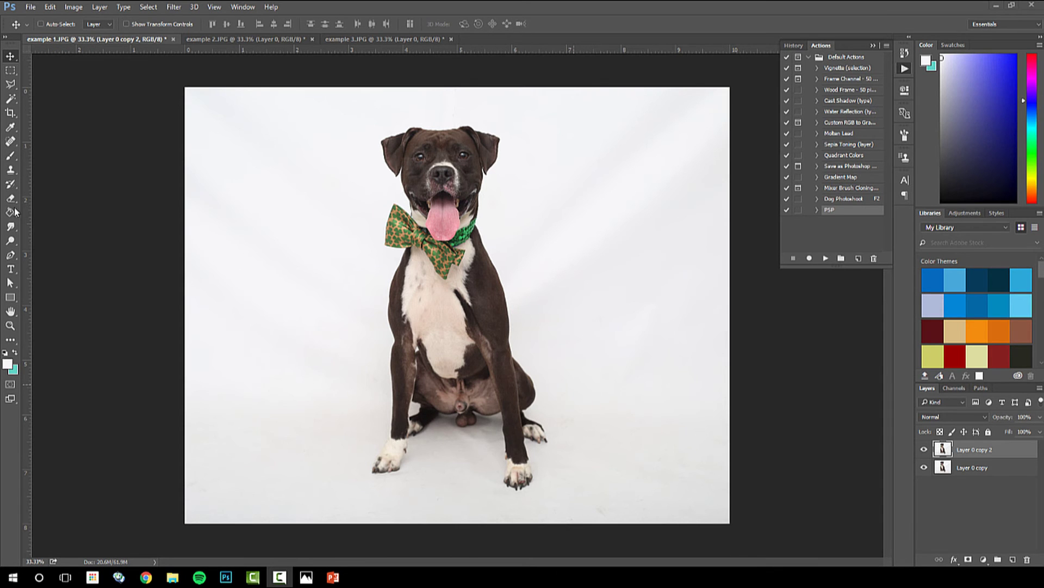
{"action": "left_click", "coordinate": [11, 157]}
{"action": "left_click", "coordinate": [12, 241]}
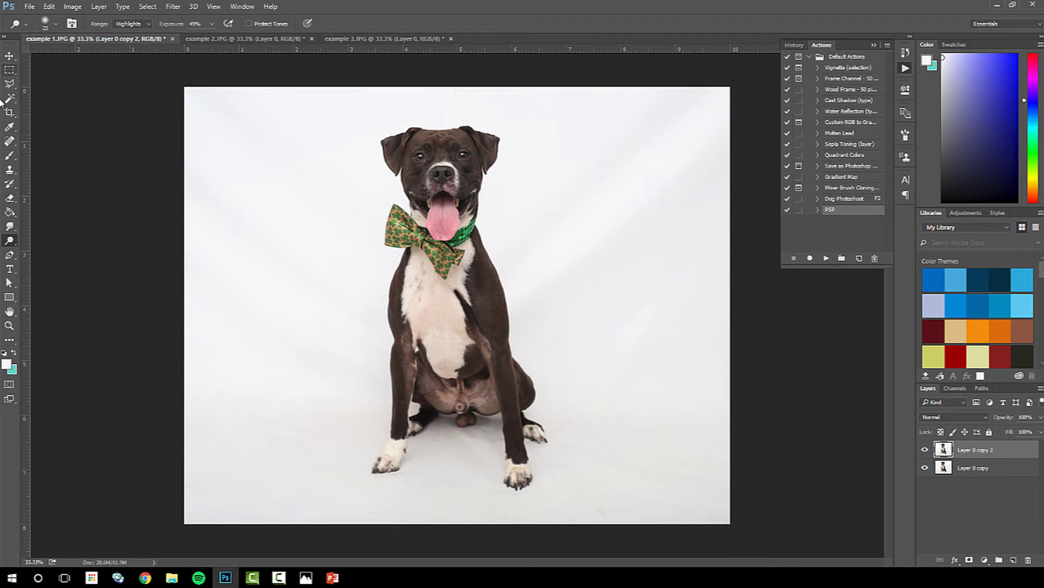
Outline the dog loosely with the Polygonal Lasso and invert the selection so that the background around it is selected.
{"action": "left_click", "coordinate": [9, 84]}
{"action": "mouse_move", "coordinate": [375, 142]}
{"action": "left_mouse_down"}
{"action": "mouse_move", "coordinate": [395, 197]}
{"action": "mouse_move", "coordinate": [374, 253]}
{"action": "mouse_move", "coordinate": [399, 257]}
{"action": "mouse_move", "coordinate": [377, 283]}
{"action": "mouse_move", "coordinate": [395, 343]}
{"action": "mouse_move", "coordinate": [385, 340]}
{"action": "mouse_move", "coordinate": [384, 440]}
{"action": "mouse_move", "coordinate": [360, 474]}
{"action": "mouse_move", "coordinate": [398, 487]}
{"action": "mouse_move", "coordinate": [471, 470]}
{"action": "mouse_move", "coordinate": [516, 502]}
{"action": "mouse_move", "coordinate": [506, 500]}
{"action": "mouse_move", "coordinate": [542, 491]}
{"action": "mouse_move", "coordinate": [537, 459]}
{"action": "mouse_move", "coordinate": [560, 446]}
{"action": "mouse_move", "coordinate": [503, 246]}
{"action": "mouse_move", "coordinate": [487, 226]}
{"action": "mouse_move", "coordinate": [512, 136]}
{"action": "mouse_move", "coordinate": [446, 114]}
{"action": "mouse_move", "coordinate": [409, 118]}
{"action": "mouse_move", "coordinate": [377, 145]}
{"action": "left_mouse_up"}
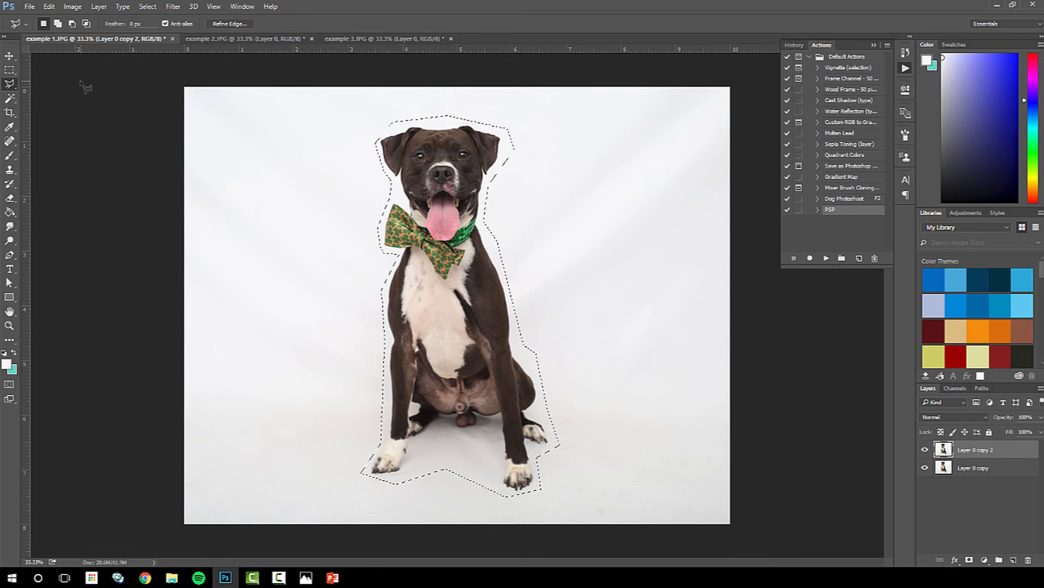
{"action": "key", "text": "ctrl+shift+i"}
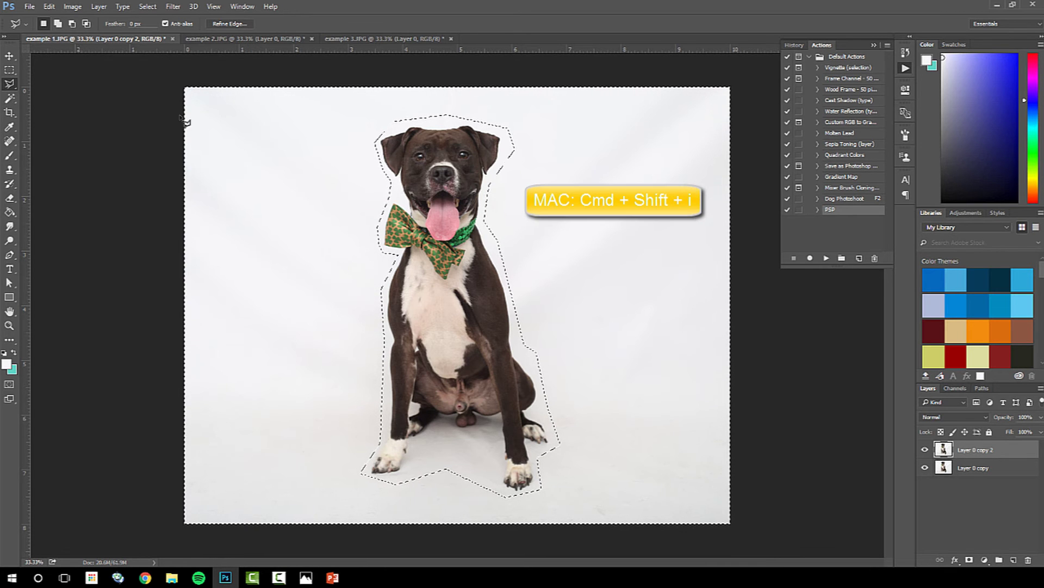
{"action": "left_click", "coordinate": [141, 7]}
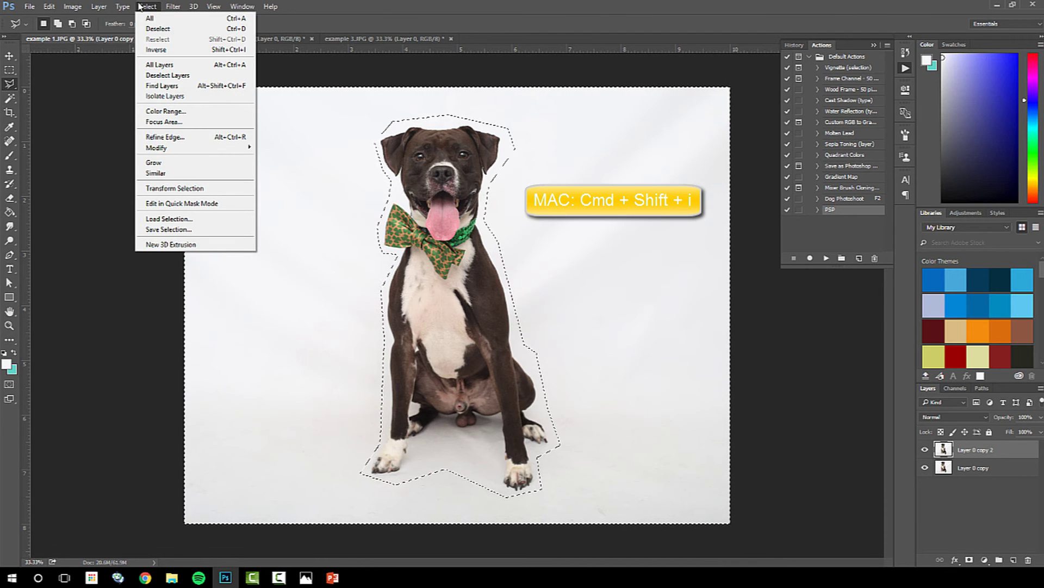
{"action": "left_click", "coordinate": [171, 50]}
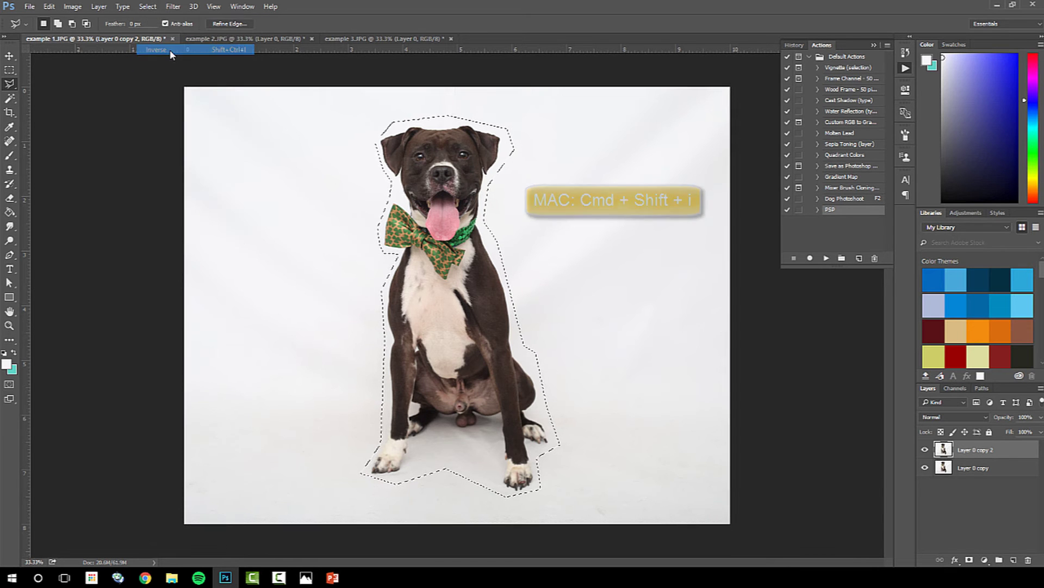
{"action": "left_click", "coordinate": [150, 8]}
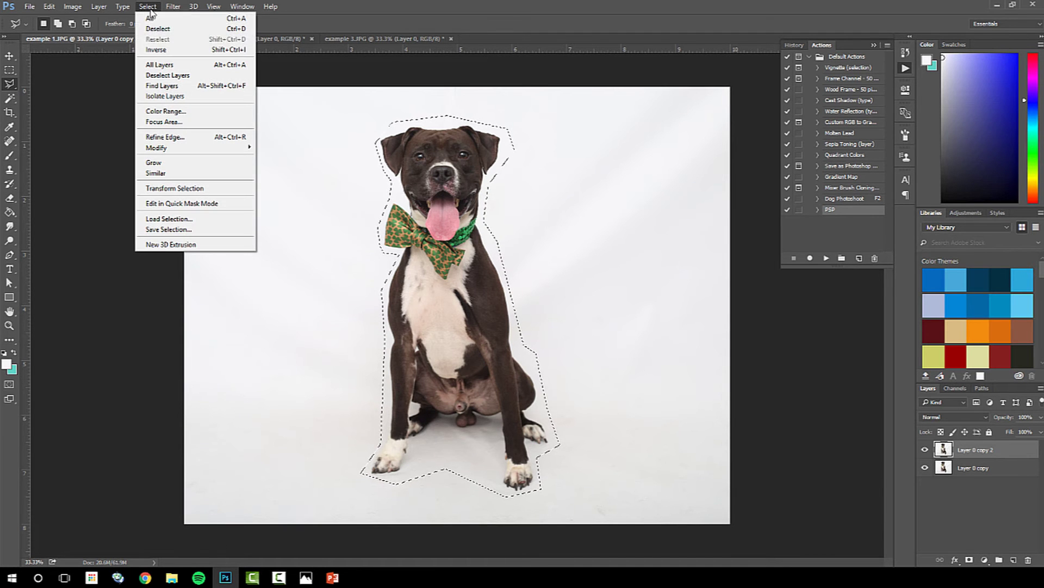
{"action": "left_click", "coordinate": [171, 51]}
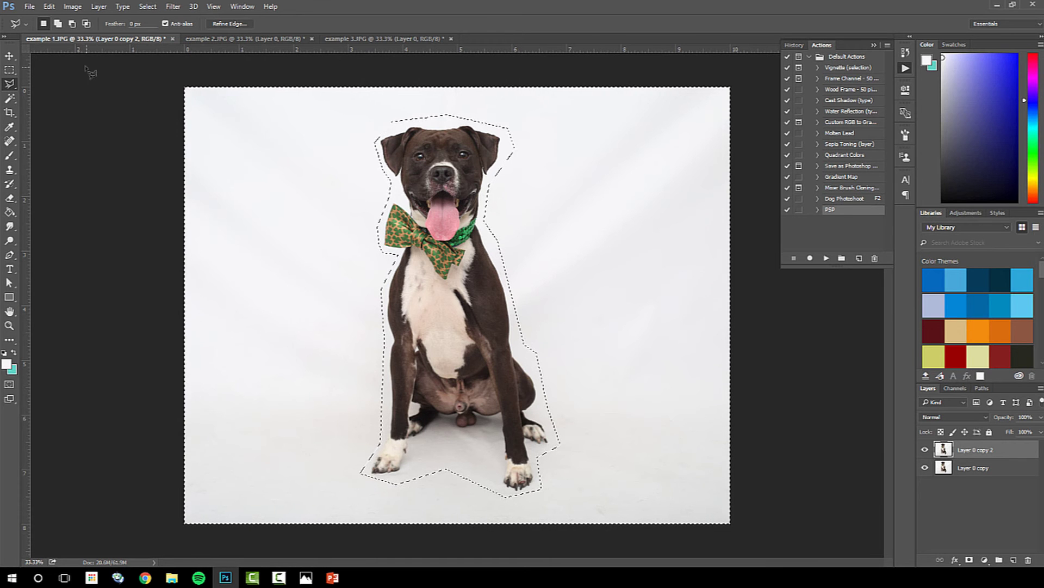
Fill the selected background with White in Normal mode at 100% opacity and deselect.
{"action": "left_click", "coordinate": [49, 6]}
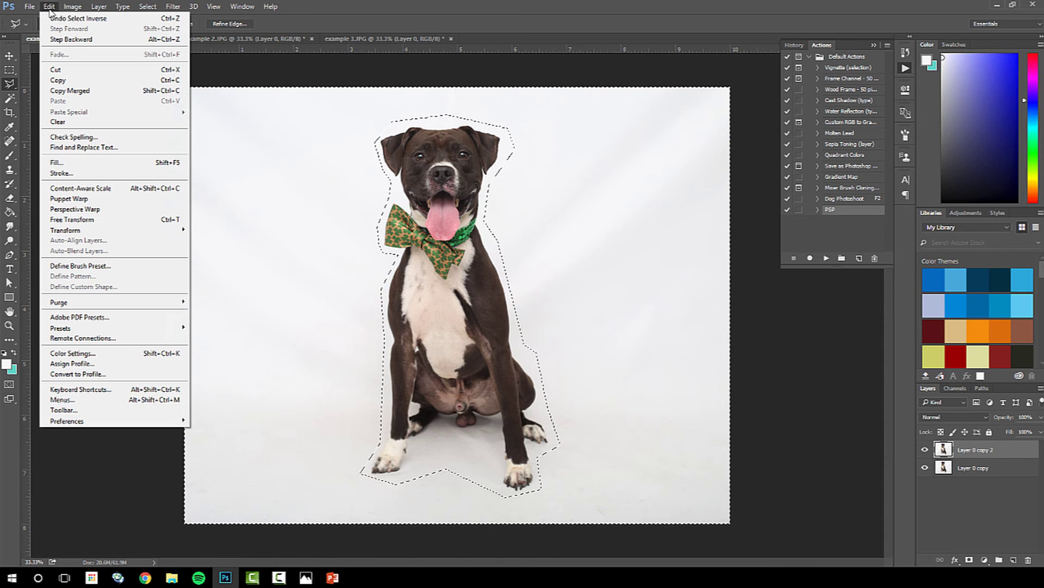
{"action": "left_click", "coordinate": [120, 162]}
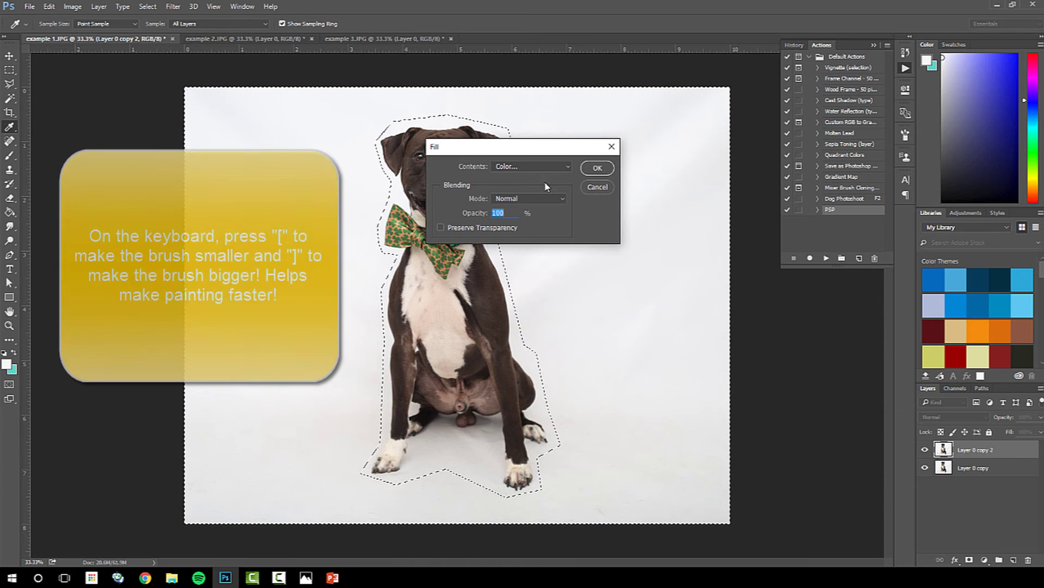
{"action": "left_click", "coordinate": [540, 166]}
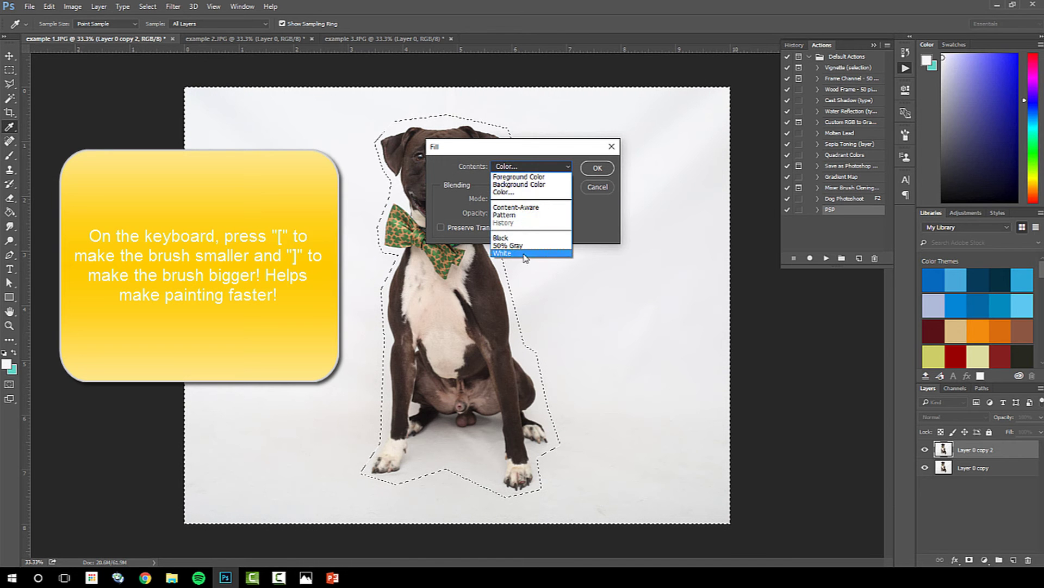
{"action": "left_click", "coordinate": [506, 252]}
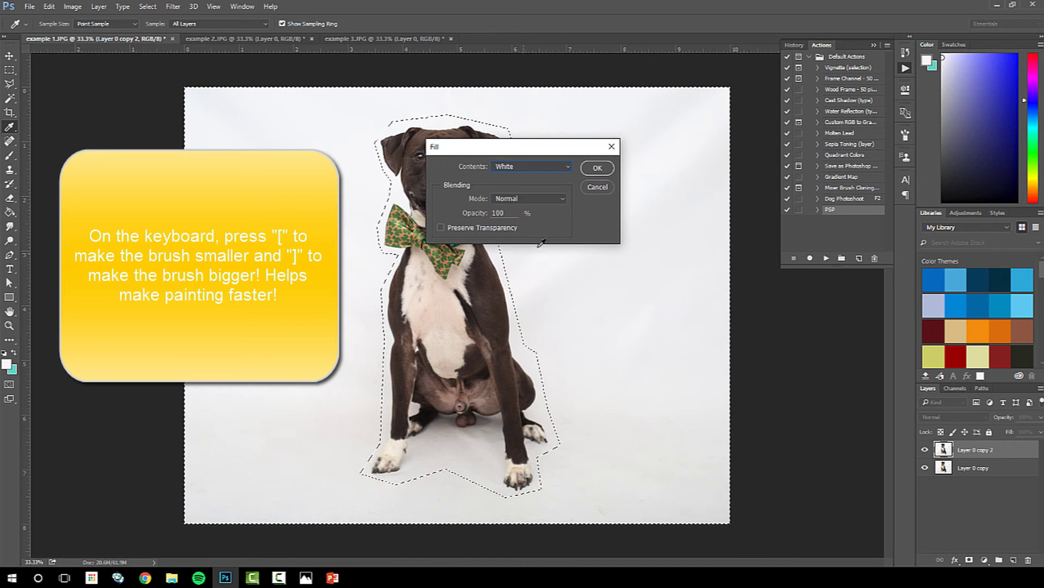
{"action": "left_click", "coordinate": [597, 168]}
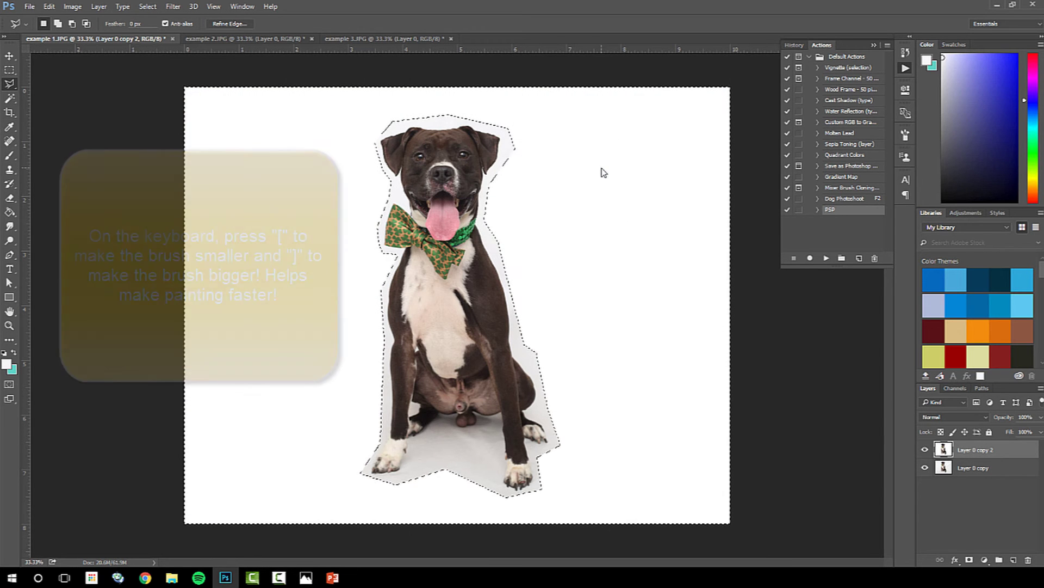
{"action": "key", "text": "ctrl+d"}
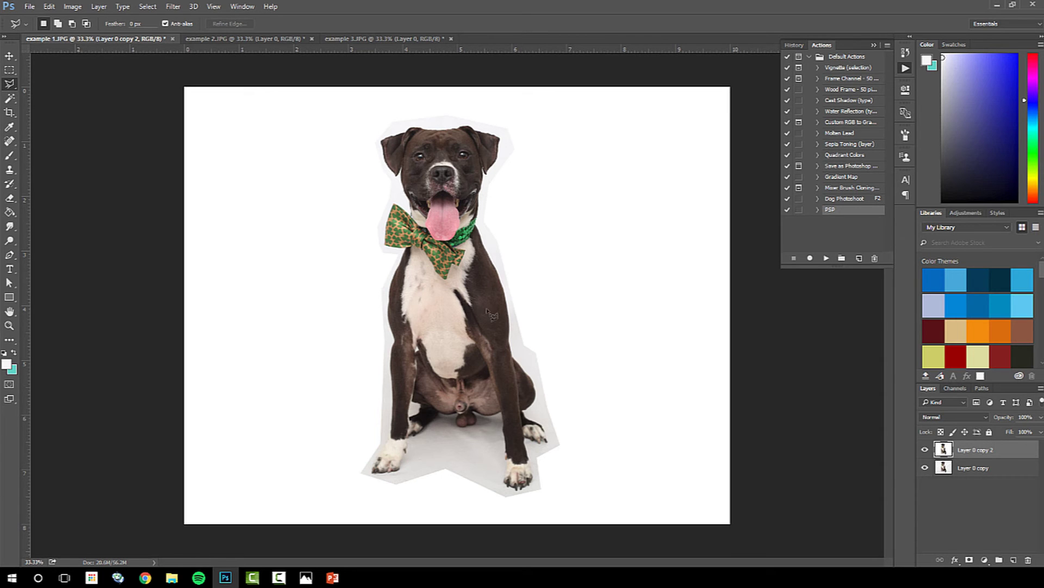
Try the Dodge tool on the dog with the Midtones range and 19% exposure, enlarging the brush to 175, and undo it.
{"action": "left_click", "coordinate": [9, 240]}
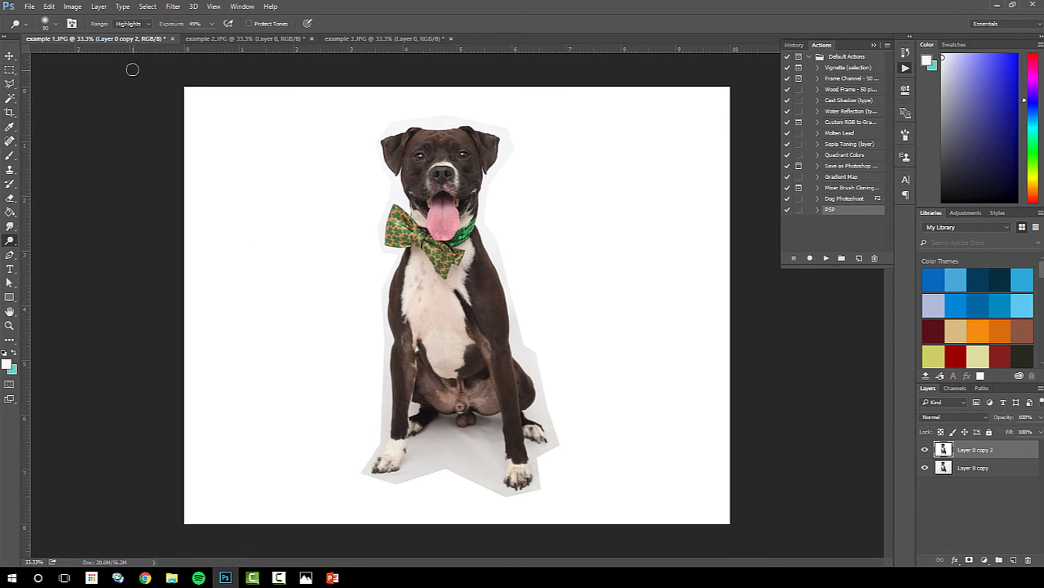
{"action": "left_click", "coordinate": [139, 25]}
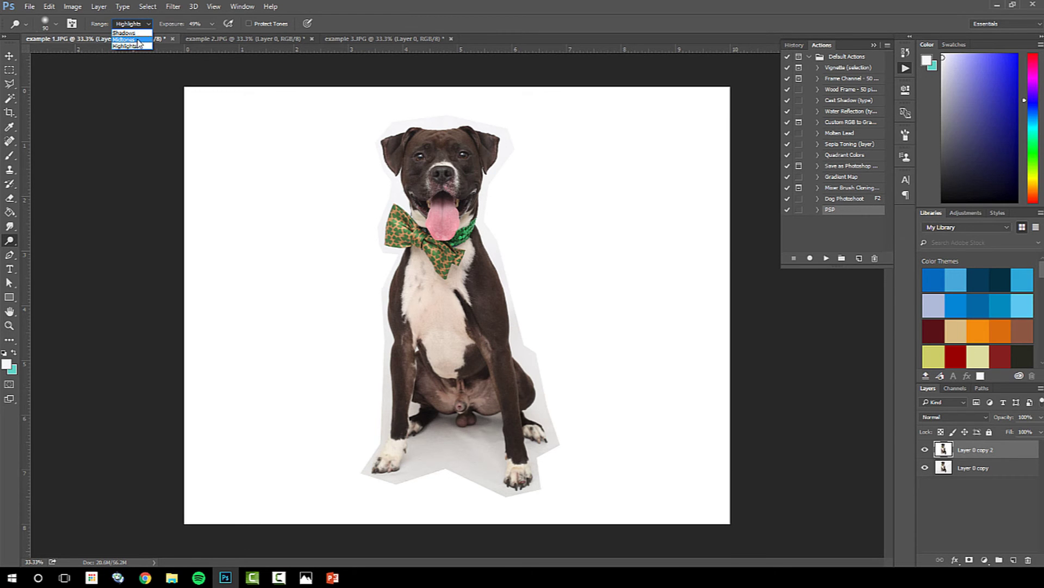
{"action": "left_click", "coordinate": [137, 40]}
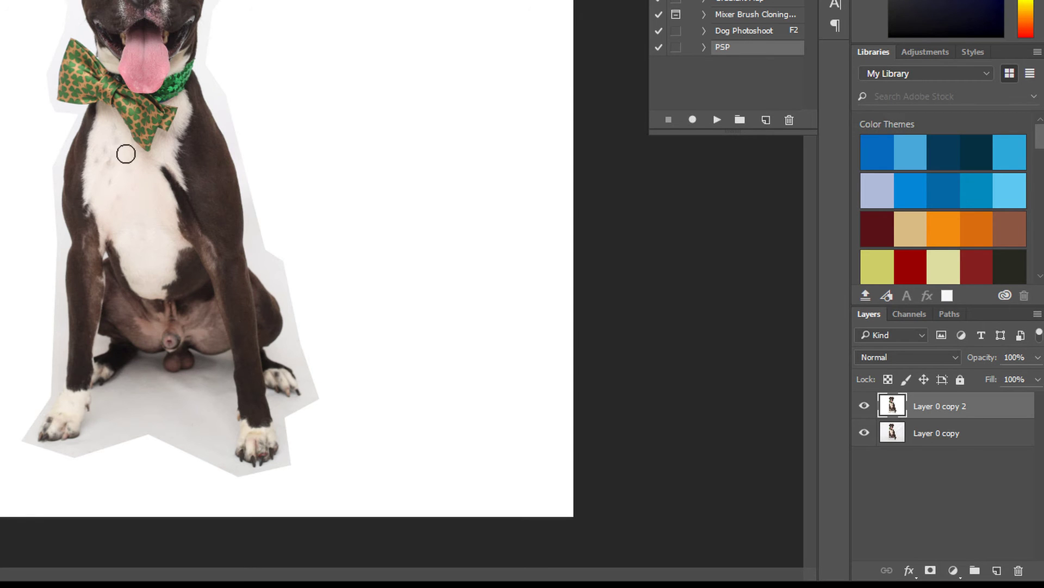
{"action": "key", "text": "ctrl+z"}
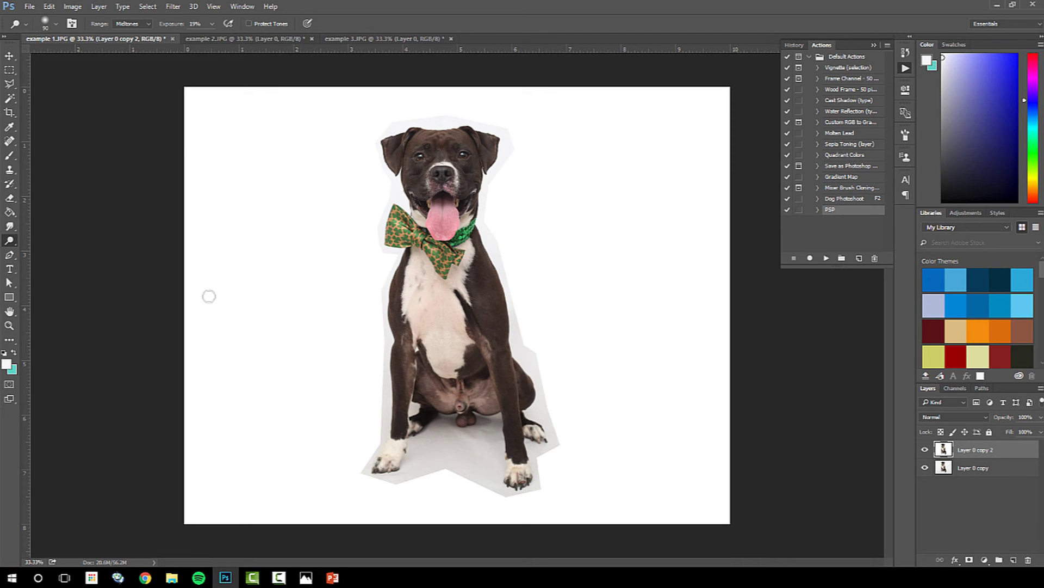
{"action": "key", "text": "bracketright"}
{"action": "key", "text": "bracketright"}
{"action": "key", "text": "bracketright"}
{"action": "key", "text": "bracketright"}
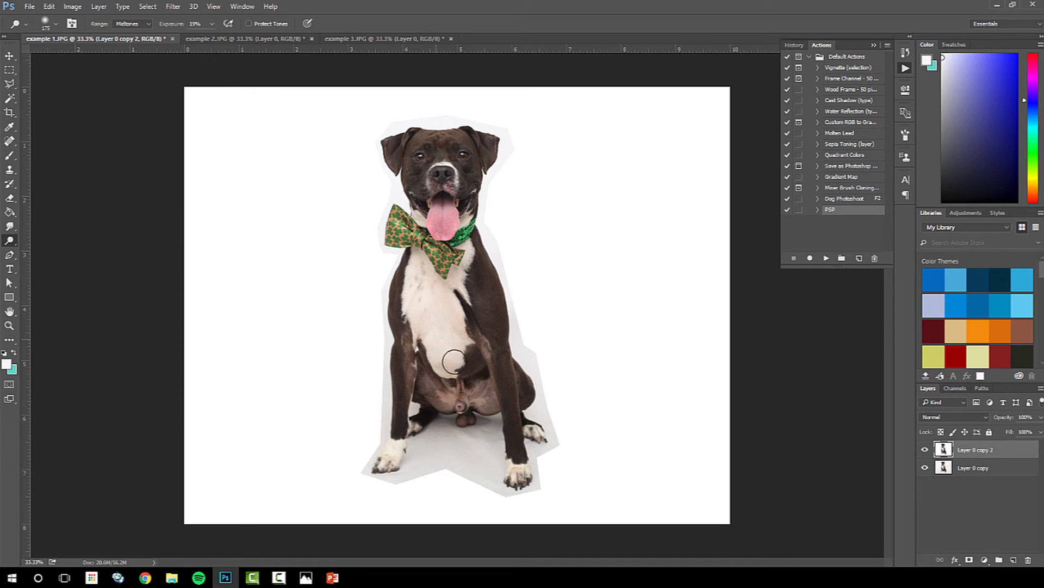
{"action": "key", "text": "ctrl+z"}
{"action": "key", "text": "ctrl+z"}
Set the Dodge tool's range to Highlights and its exposure to 61%.
{"action": "left_click", "coordinate": [137, 25]}
{"action": "left_click", "coordinate": [212, 24]}
{"action": "left_click_drag", "start_coordinate": [212, 38], "coordinate": [232, 39]}
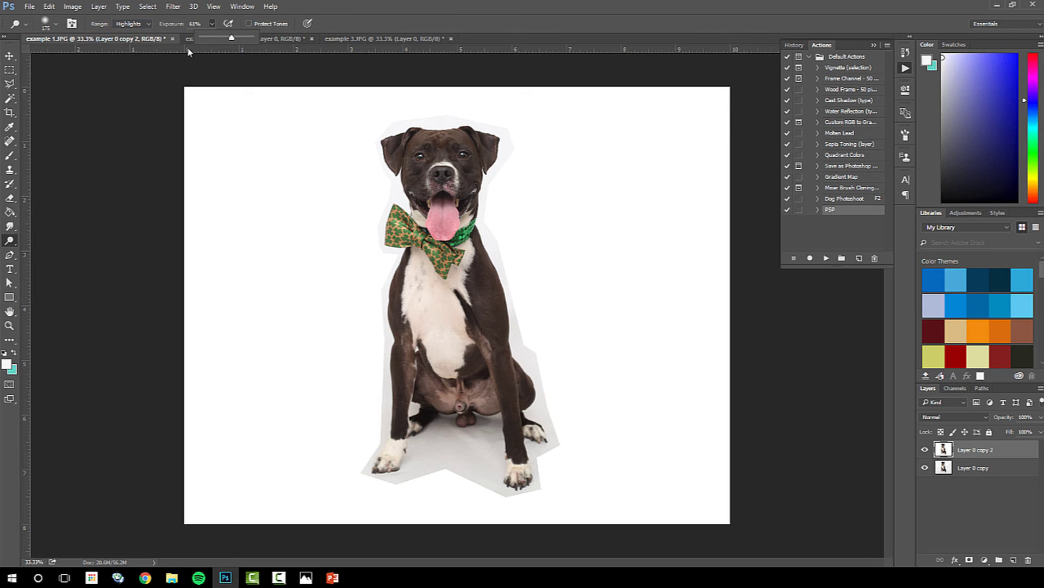
{"action": "left_click", "coordinate": [253, 24]}
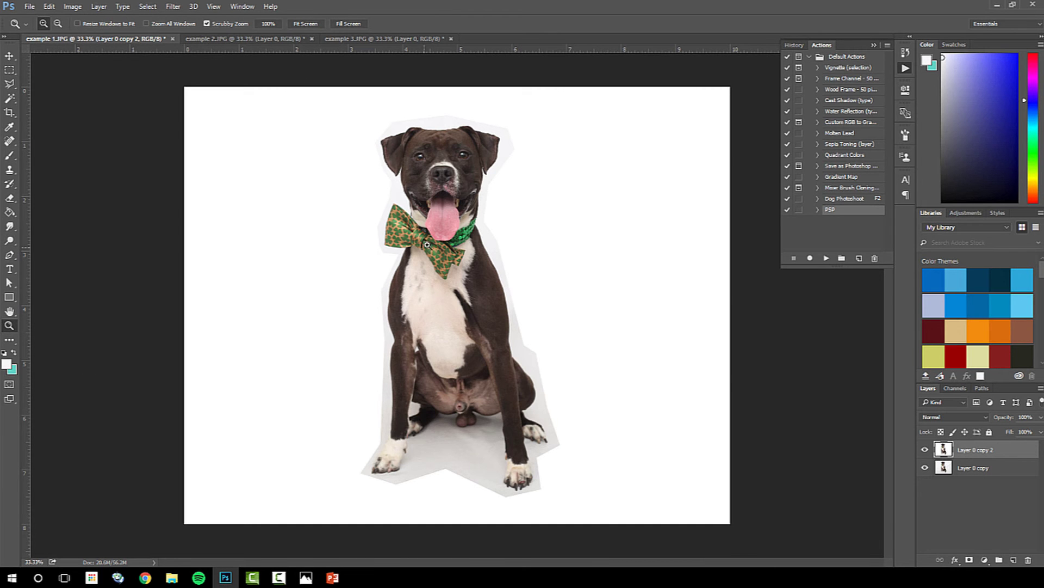
Dodge the grey fringe around the dog's head and ears to white, working at 66.7% zoom.
{"action": "left_click", "coordinate": [438, 245]}
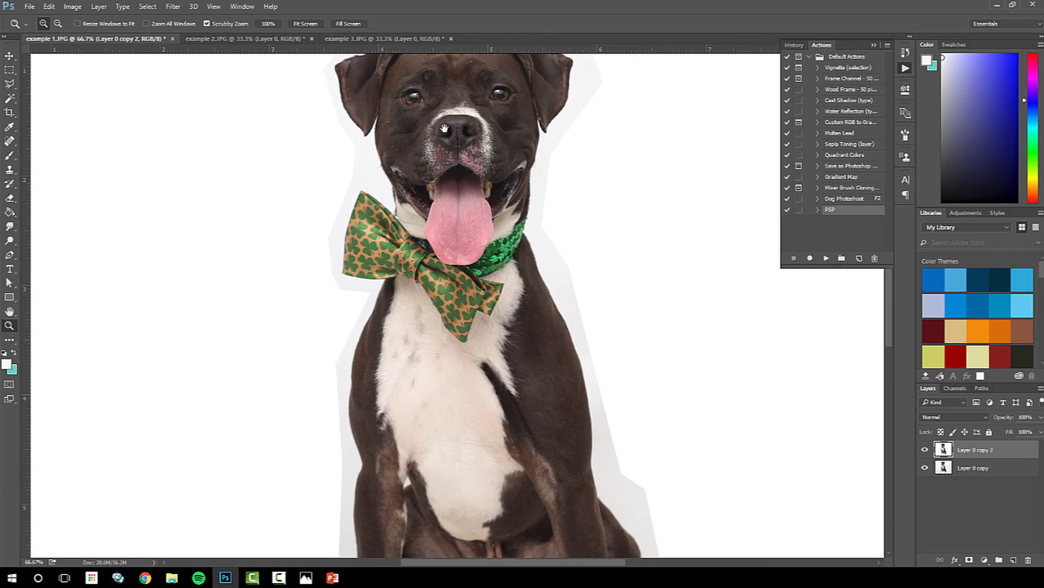
{"action": "left_click_drag", "start_coordinate": [445, 128], "coordinate": [380, 236]}
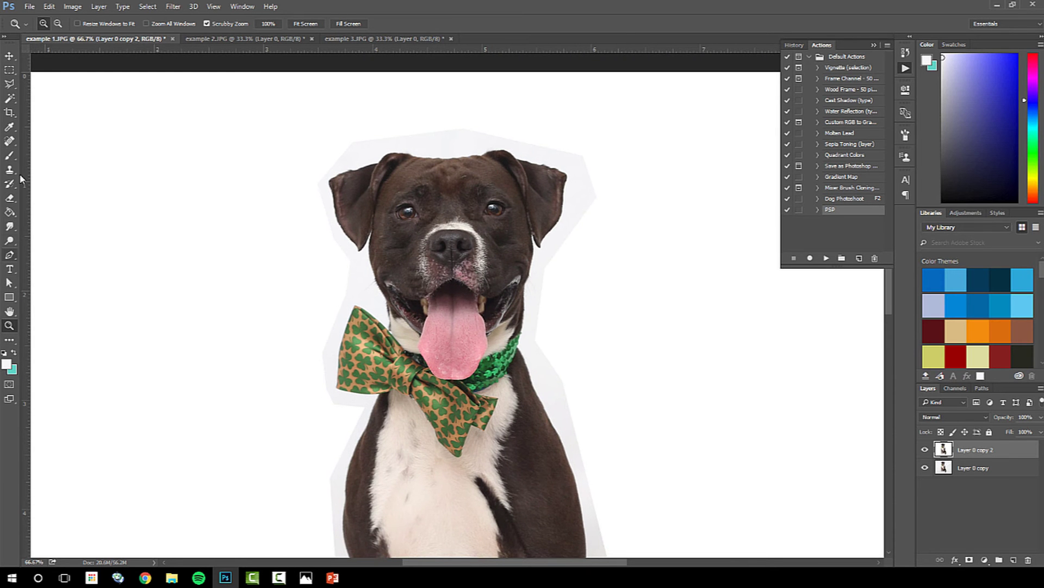
{"action": "left_click", "coordinate": [9, 240]}
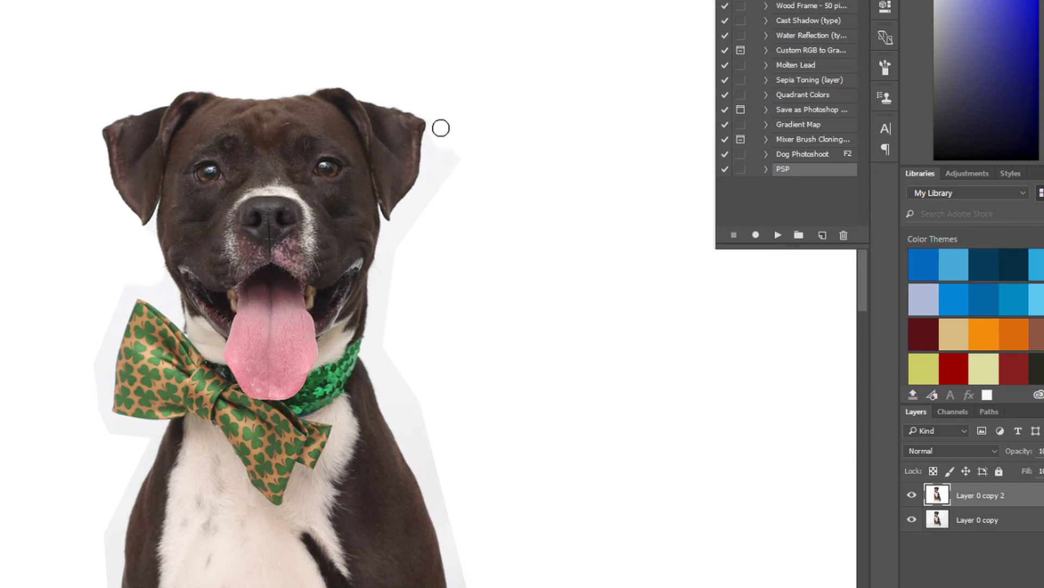
{"action": "mouse_move", "coordinate": [434, 146]}
{"action": "left_mouse_down"}
{"action": "mouse_move", "coordinate": [405, 121]}
{"action": "mouse_move", "coordinate": [404, 158]}
{"action": "mouse_move", "coordinate": [418, 146]}
{"action": "left_mouse_up"}
{"action": "key", "text": "ctrl+z"}
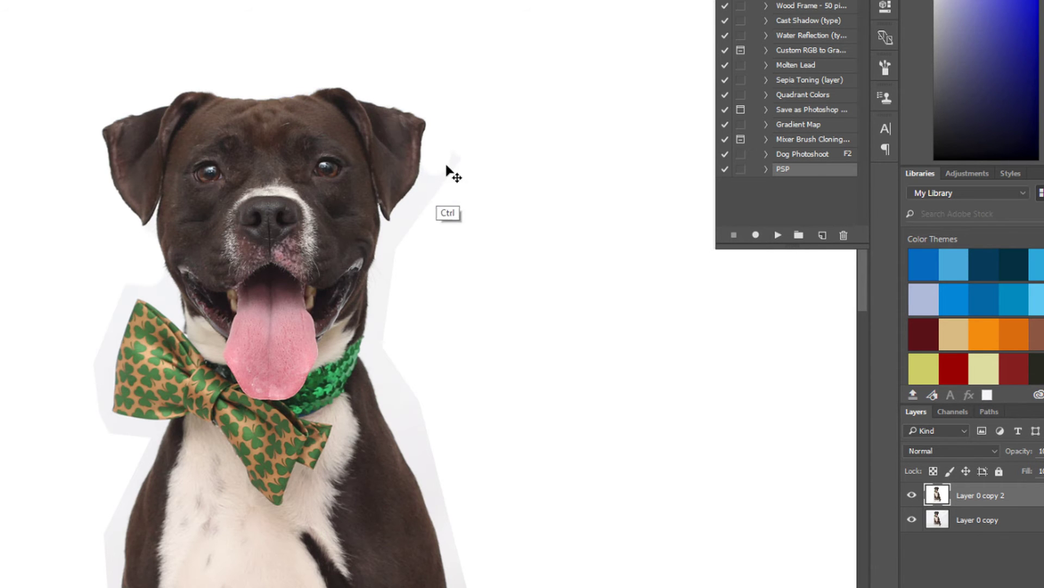
{"action": "left_click_drag", "start_coordinate": [420, 201], "coordinate": [449, 156]}
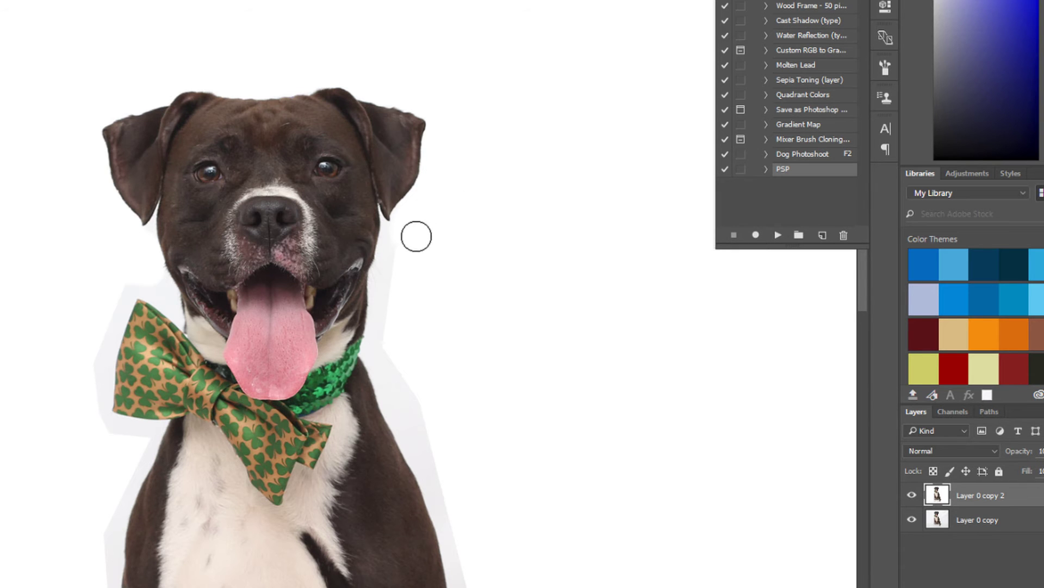
Enlarge the Dodge brush to 200 and whiten the grey fringe along the neck, shoulder and haunch opposite the bow tie.
{"action": "mouse_move", "coordinate": [444, 427]}
{"action": "left_mouse_down"}
{"action": "mouse_move", "coordinate": [409, 406]}
{"action": "mouse_move", "coordinate": [426, 439]}
{"action": "left_mouse_up"}
{"action": "key", "text": "]"}
{"action": "key", "text": "]"}
{"action": "key", "text": "]"}
{"action": "key", "text": "]"}
{"action": "key", "text": "]"}
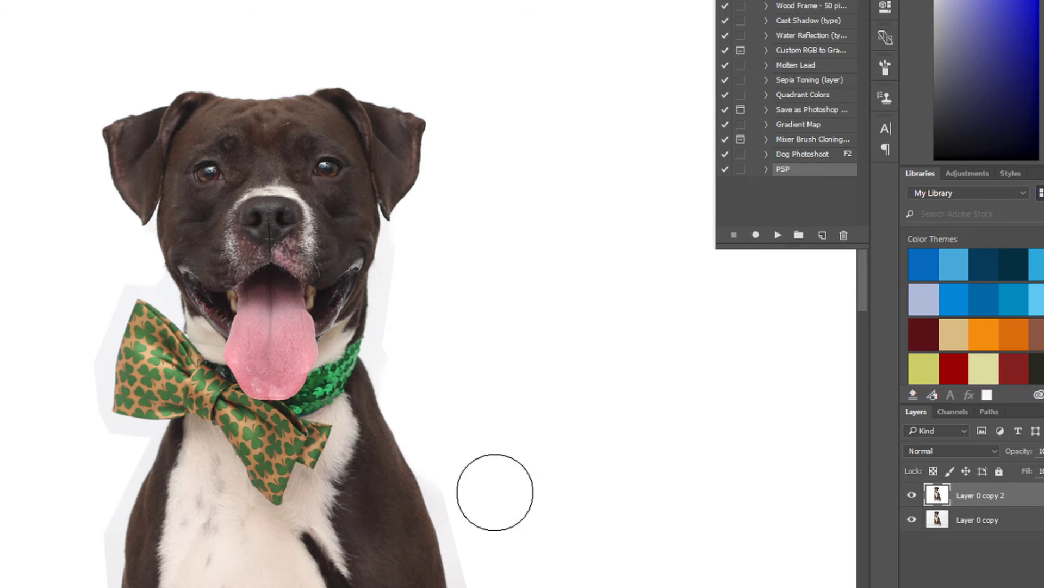
{"action": "mouse_move", "coordinate": [443, 373]}
{"action": "left_mouse_down"}
{"action": "mouse_move", "coordinate": [433, 345]}
{"action": "mouse_move", "coordinate": [419, 343]}
{"action": "mouse_move", "coordinate": [433, 288]}
{"action": "left_mouse_up"}
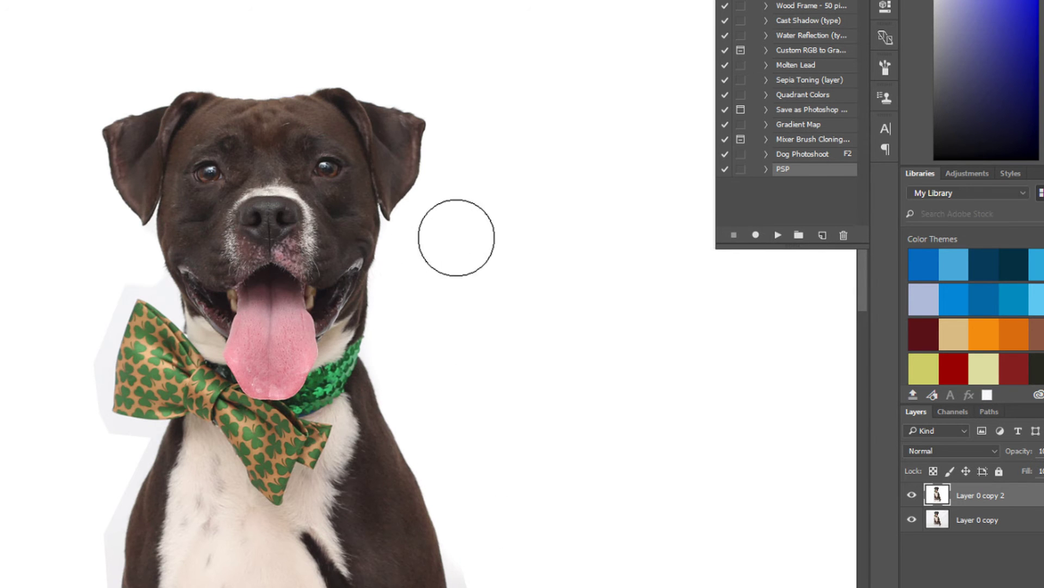
{"action": "left_click_drag", "start_coordinate": [641, 459], "coordinate": [473, 143]}
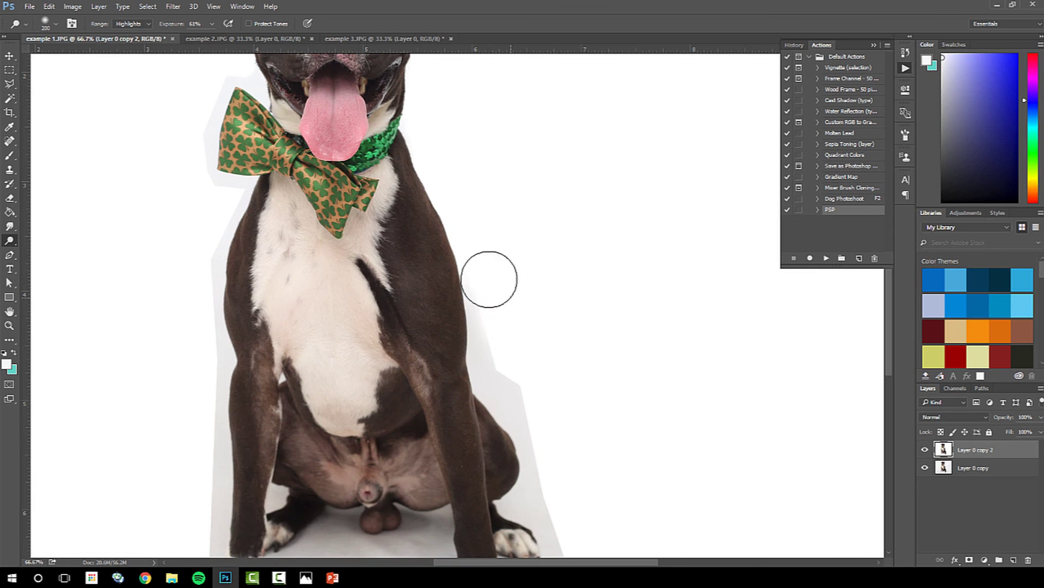
{"action": "mouse_move", "coordinate": [506, 344]}
{"action": "left_mouse_down"}
{"action": "mouse_move", "coordinate": [501, 361]}
{"action": "mouse_move", "coordinate": [574, 444]}
{"action": "mouse_move", "coordinate": [555, 500]}
{"action": "left_mouse_up"}
Shrink the Dodge brush and whiten the grey fringe below the bow tie and down the adjacent shoulder, front leg and paw.
{"action": "mouse_move", "coordinate": [562, 296]}
{"action": "left_mouse_down"}
{"action": "mouse_move", "coordinate": [820, 386]}
{"action": "mouse_move", "coordinate": [805, 387]}
{"action": "left_mouse_up"}
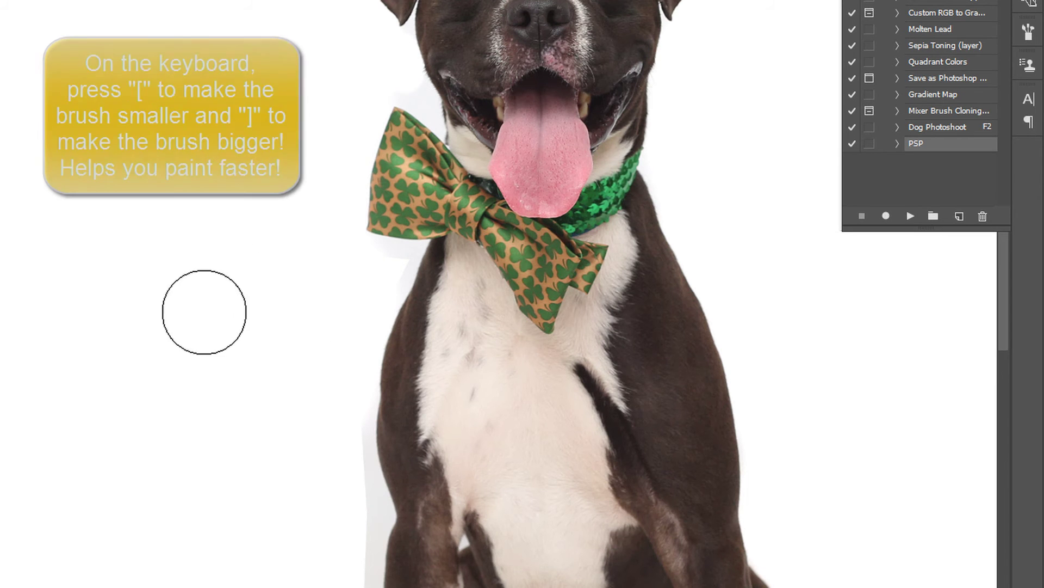
{"action": "key", "text": "bracketleft"}
{"action": "key", "text": "bracketleft"}
{"action": "key", "text": "bracketleft"}
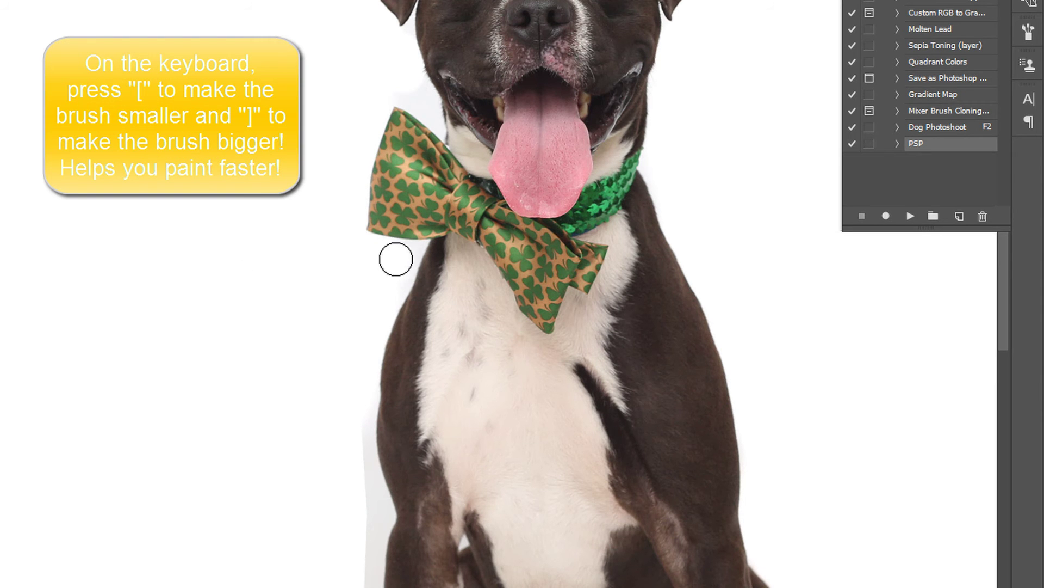
{"action": "left_click_drag", "start_coordinate": [317, 381], "coordinate": [252, 247]}
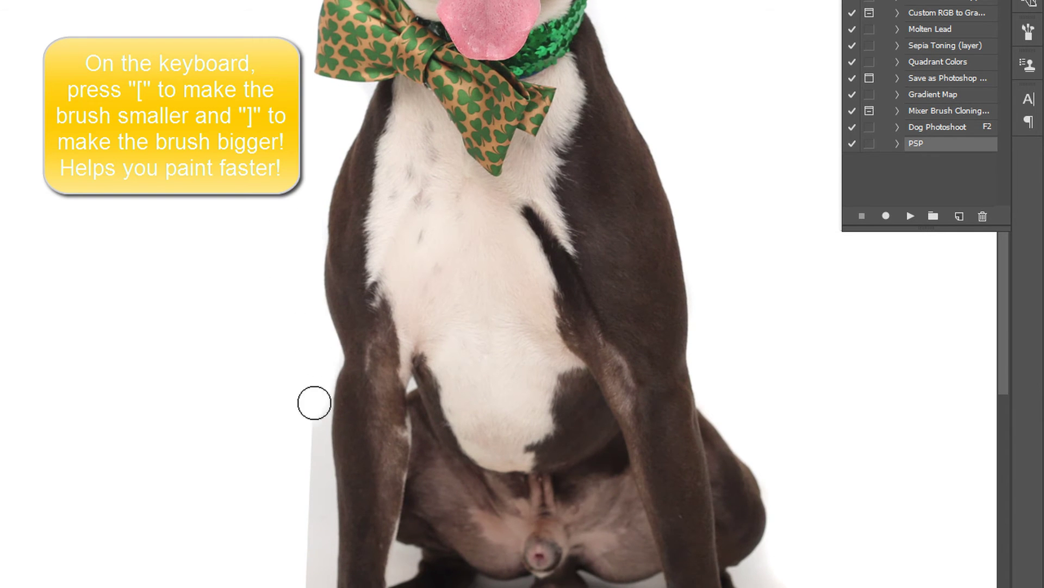
{"action": "left_click_drag", "start_coordinate": [267, 391], "coordinate": [177, 140]}
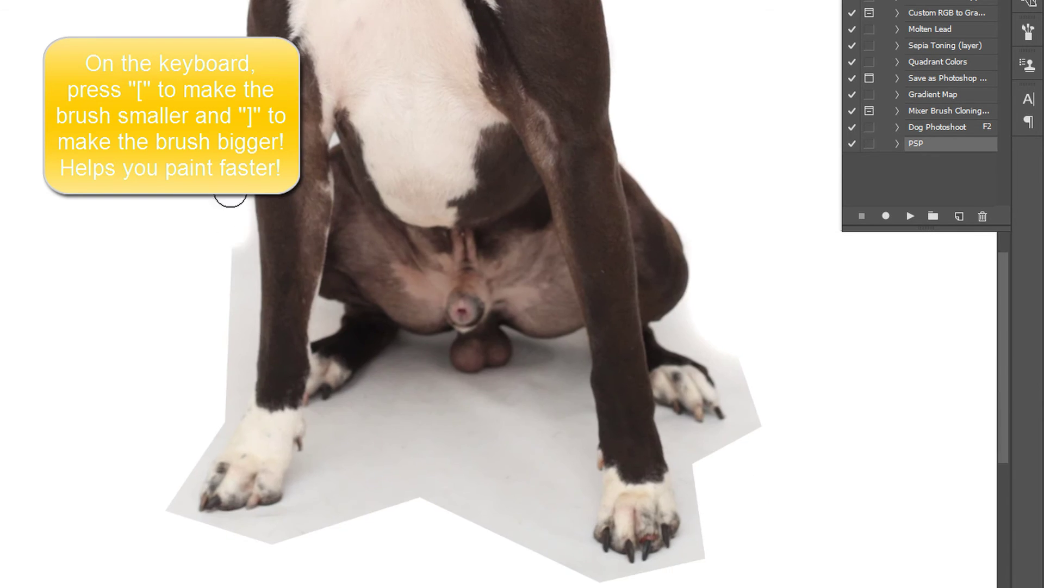
{"action": "mouse_move", "coordinate": [239, 243]}
{"action": "left_mouse_down"}
{"action": "mouse_move", "coordinate": [246, 298]}
{"action": "mouse_move", "coordinate": [242, 264]}
{"action": "mouse_move", "coordinate": [234, 328]}
{"action": "mouse_move", "coordinate": [244, 351]}
{"action": "mouse_move", "coordinate": [226, 407]}
{"action": "mouse_move", "coordinate": [187, 448]}
{"action": "mouse_move", "coordinate": [193, 464]}
{"action": "mouse_move", "coordinate": [200, 445]}
{"action": "mouse_move", "coordinate": [172, 477]}
{"action": "mouse_move", "coordinate": [167, 521]}
{"action": "left_mouse_up"}
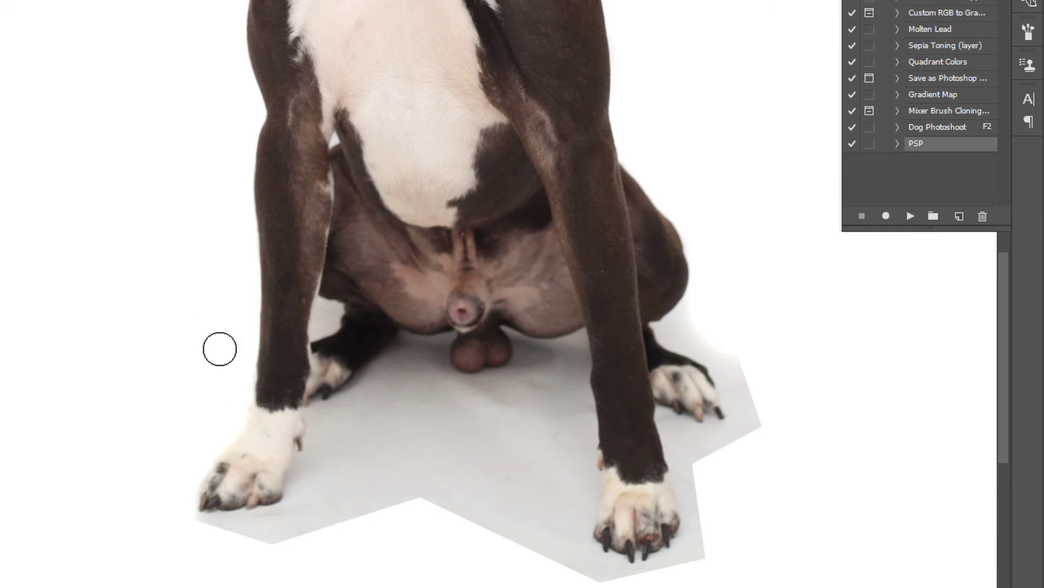
Dodge the remaining grey patch between the bow tie and the dog's jaw and cheek to white.
{"action": "left_click_drag", "start_coordinate": [65, 303], "coordinate": [58, 337]}
{"action": "scroll", "coordinate": [57, 337], "scroll_direction": "up", "scroll_amount": 10}
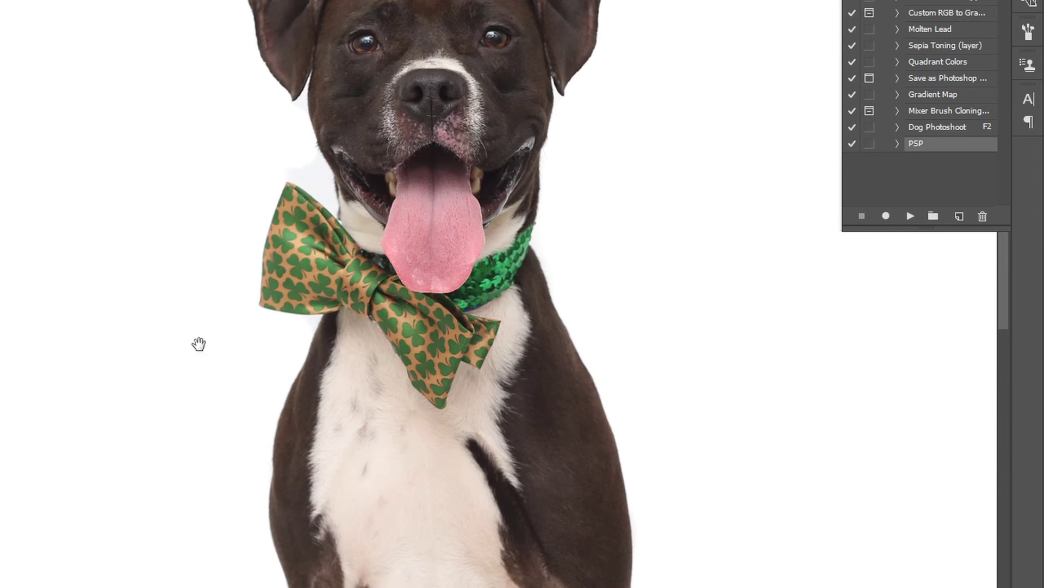
{"action": "mouse_move", "coordinate": [266, 163]}
{"action": "left_mouse_down"}
{"action": "mouse_move", "coordinate": [283, 161]}
{"action": "mouse_move", "coordinate": [264, 154]}
{"action": "mouse_move", "coordinate": [322, 172]}
{"action": "mouse_move", "coordinate": [312, 179]}
{"action": "mouse_move", "coordinate": [326, 201]}
{"action": "mouse_move", "coordinate": [284, 133]}
{"action": "left_mouse_up"}
{"action": "left_click_drag", "start_coordinate": [126, 133], "coordinate": [47, 230]}
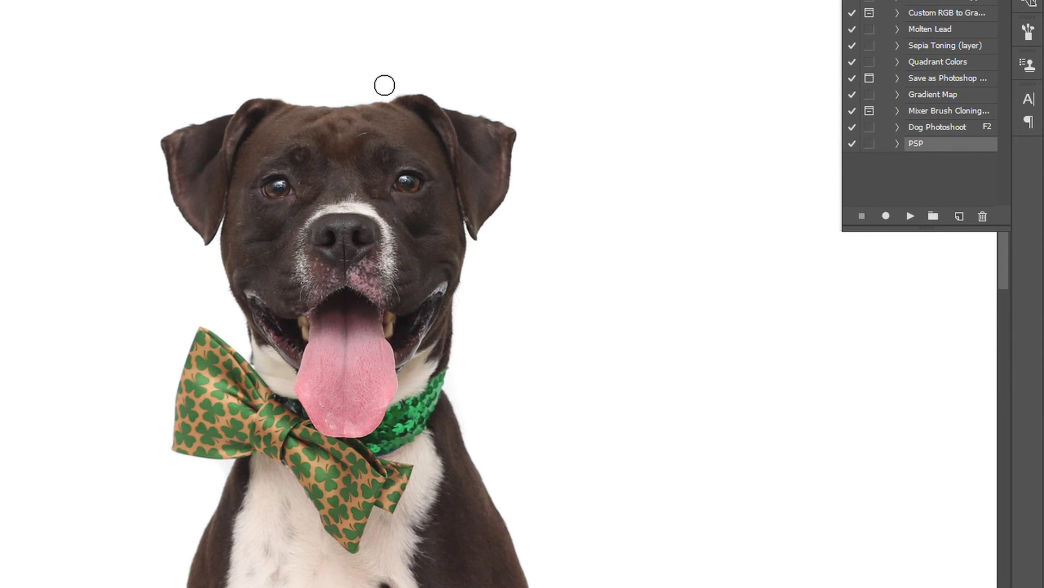
Whiten the grey fringe beside the dog's haunch and outer hind paw with the Dodge tool.
{"action": "left_click_drag", "start_coordinate": [649, 276], "coordinate": [529, 63]}
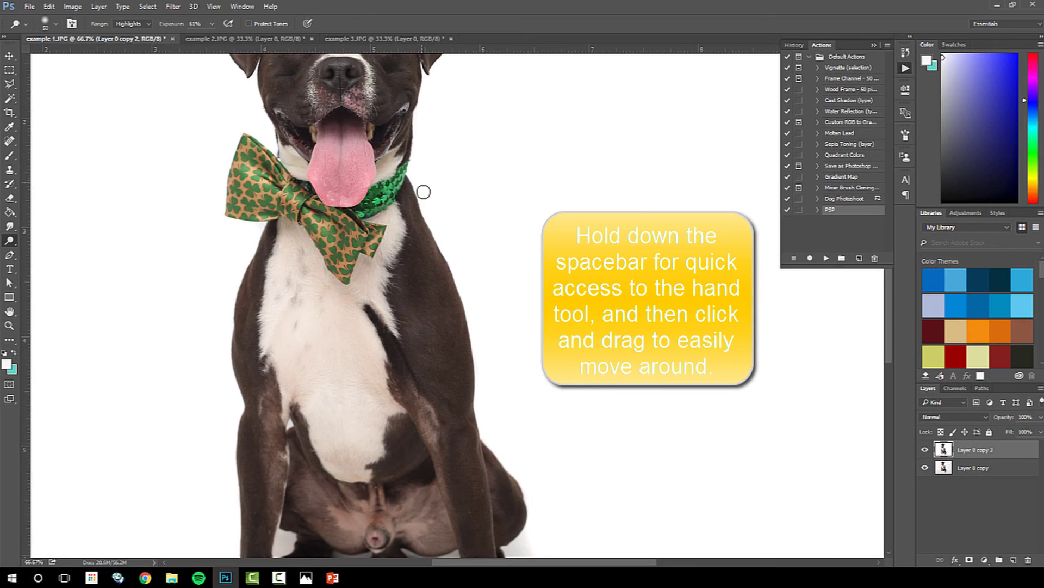
{"action": "left_click_drag", "start_coordinate": [588, 327], "coordinate": [543, 161]}
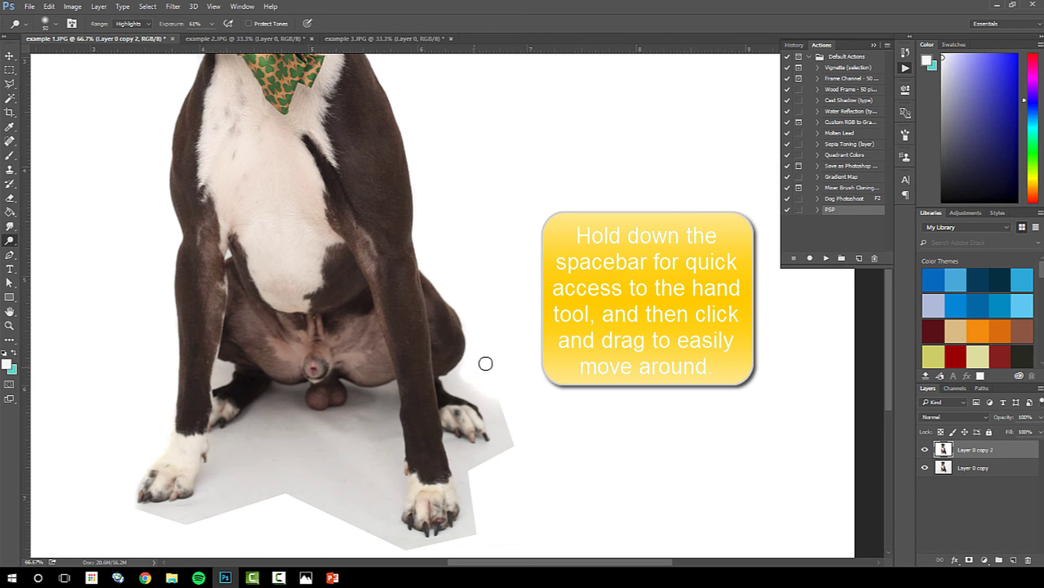
{"action": "mouse_move", "coordinate": [454, 386]}
{"action": "left_mouse_down"}
{"action": "mouse_move", "coordinate": [496, 411]}
{"action": "mouse_move", "coordinate": [505, 453]}
{"action": "mouse_move", "coordinate": [513, 437]}
{"action": "mouse_move", "coordinate": [468, 459]}
{"action": "left_mouse_up"}
Enlarge the Dodge brush to 150 and whiten the grey floor around and between the front paws, plus the gap behind the front leg.
{"action": "left_click_drag", "start_coordinate": [592, 473], "coordinate": [736, 302]}
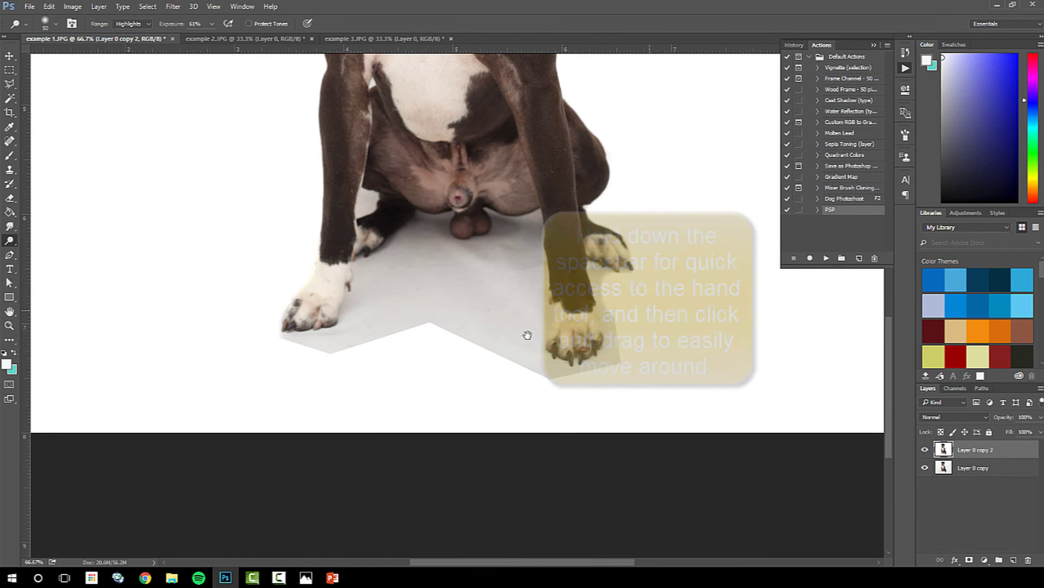
{"action": "mouse_move", "coordinate": [362, 344]}
{"action": "left_mouse_down"}
{"action": "mouse_move", "coordinate": [393, 321]}
{"action": "mouse_move", "coordinate": [383, 338]}
{"action": "mouse_move", "coordinate": [382, 326]}
{"action": "mouse_move", "coordinate": [424, 325]}
{"action": "mouse_move", "coordinate": [407, 331]}
{"action": "mouse_move", "coordinate": [410, 317]}
{"action": "mouse_move", "coordinate": [441, 325]}
{"action": "mouse_move", "coordinate": [375, 321]}
{"action": "mouse_move", "coordinate": [410, 286]}
{"action": "mouse_move", "coordinate": [469, 322]}
{"action": "mouse_move", "coordinate": [486, 353]}
{"action": "mouse_move", "coordinate": [558, 405]}
{"action": "mouse_move", "coordinate": [588, 398]}
{"action": "mouse_move", "coordinate": [559, 395]}
{"action": "mouse_move", "coordinate": [605, 381]}
{"action": "mouse_move", "coordinate": [636, 344]}
{"action": "mouse_move", "coordinate": [619, 298]}
{"action": "mouse_move", "coordinate": [674, 301]}
{"action": "mouse_move", "coordinate": [619, 387]}
{"action": "mouse_move", "coordinate": [444, 364]}
{"action": "mouse_move", "coordinate": [507, 346]}
{"action": "mouse_move", "coordinate": [482, 283]}
{"action": "mouse_move", "coordinate": [425, 278]}
{"action": "mouse_move", "coordinate": [518, 311]}
{"action": "left_mouse_up"}
{"action": "key", "text": "bracketright"}
{"action": "key", "text": "bracketright"}
{"action": "key", "text": "bracketright"}
{"action": "key", "text": "bracketright"}
{"action": "key", "text": "bracketright"}
{"action": "key", "text": "bracketright"}
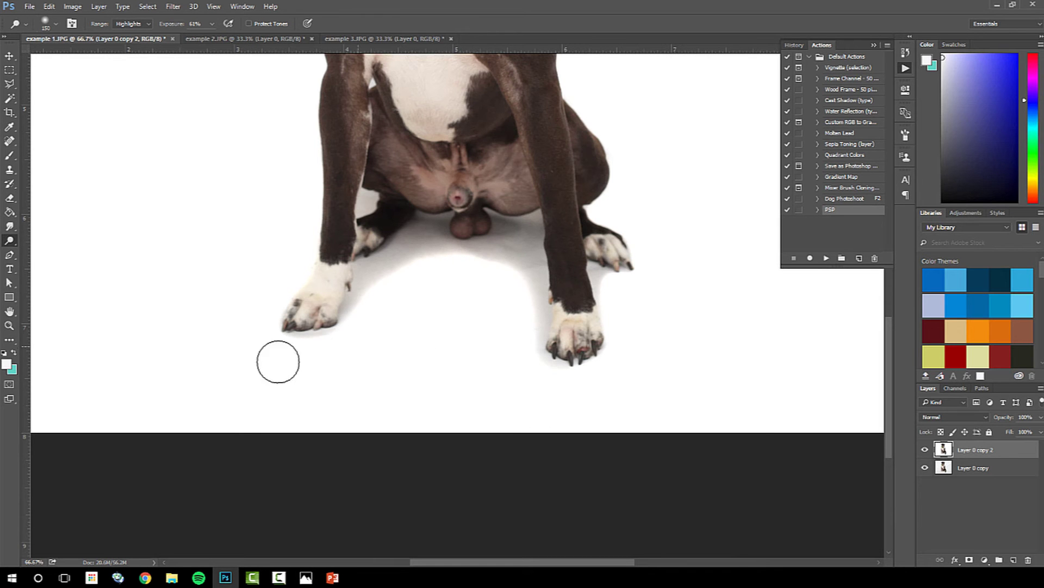
{"action": "scroll", "coordinate": [201, 260], "scroll_direction": "up", "scroll_amount": 5}
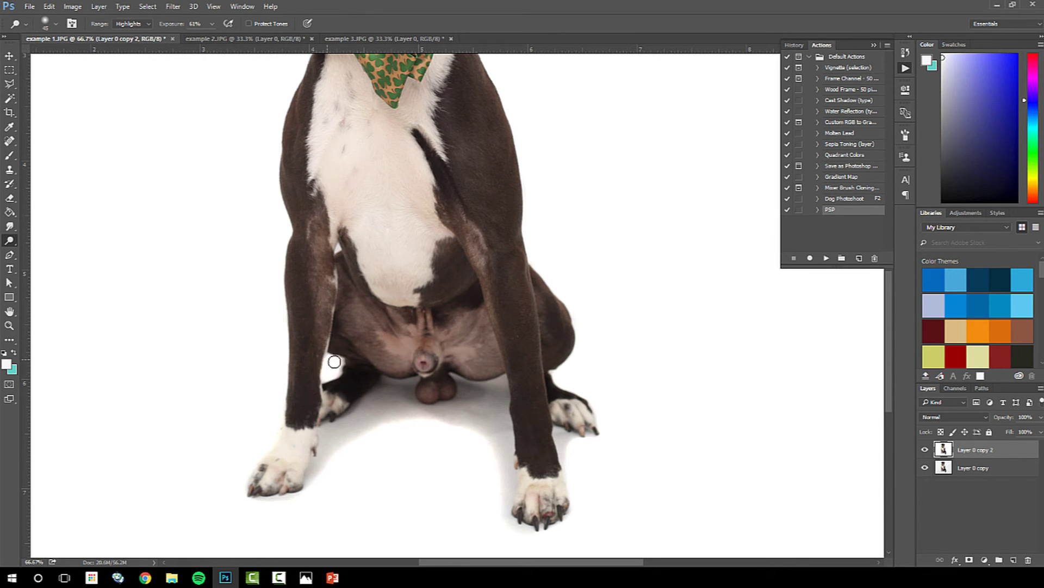
Check the whole photo at 33.3% zoom and touch up the edges around the bow tie with the Dodge tool at 100%.
{"action": "left_click", "coordinate": [9, 326]}
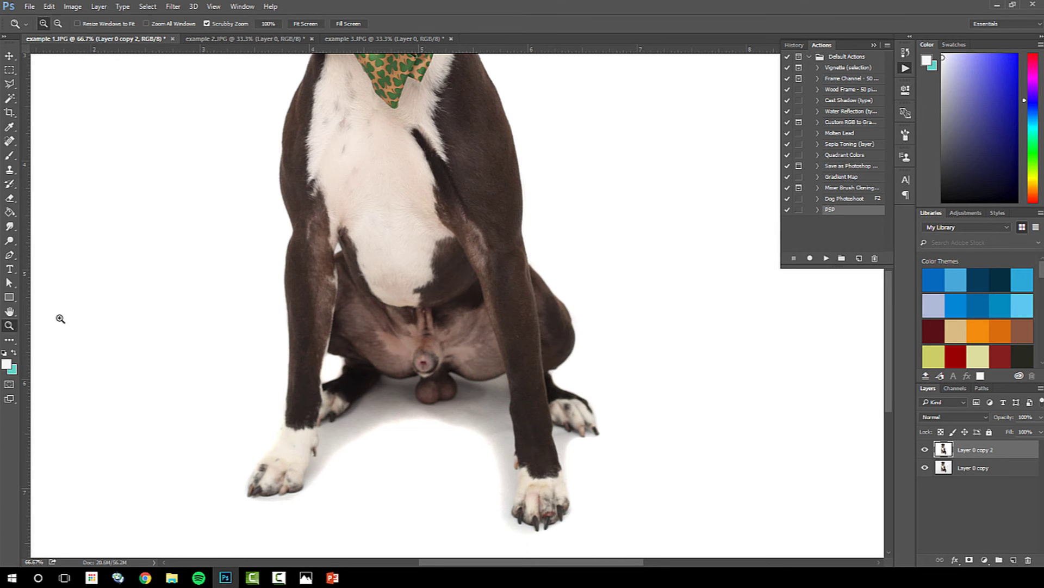
{"action": "left_click", "coordinate": [138, 306], "text": "alt"}
{"action": "left_click", "coordinate": [264, 329], "text": "alt"}
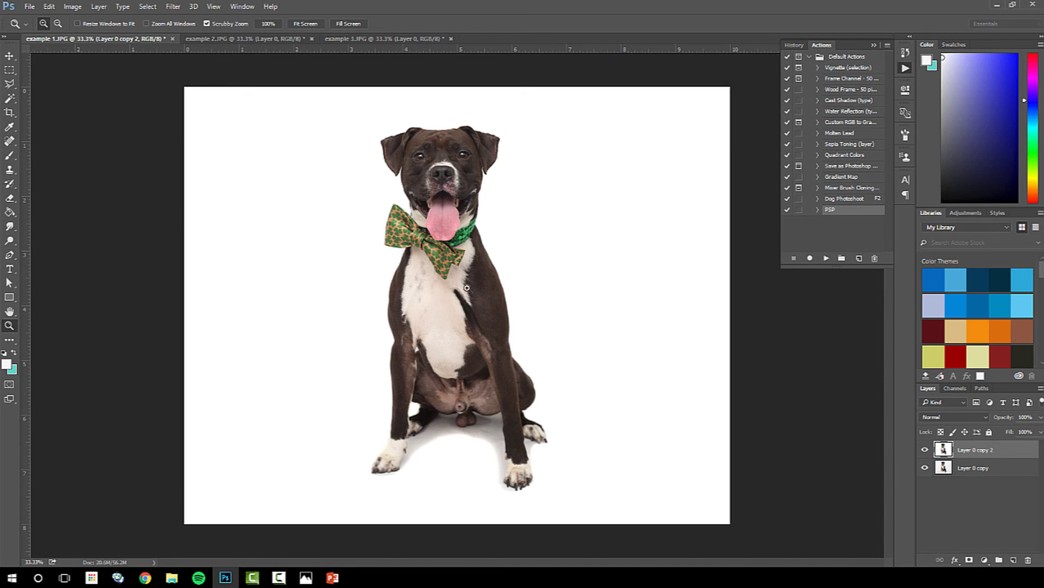
{"action": "left_click", "coordinate": [421, 243]}
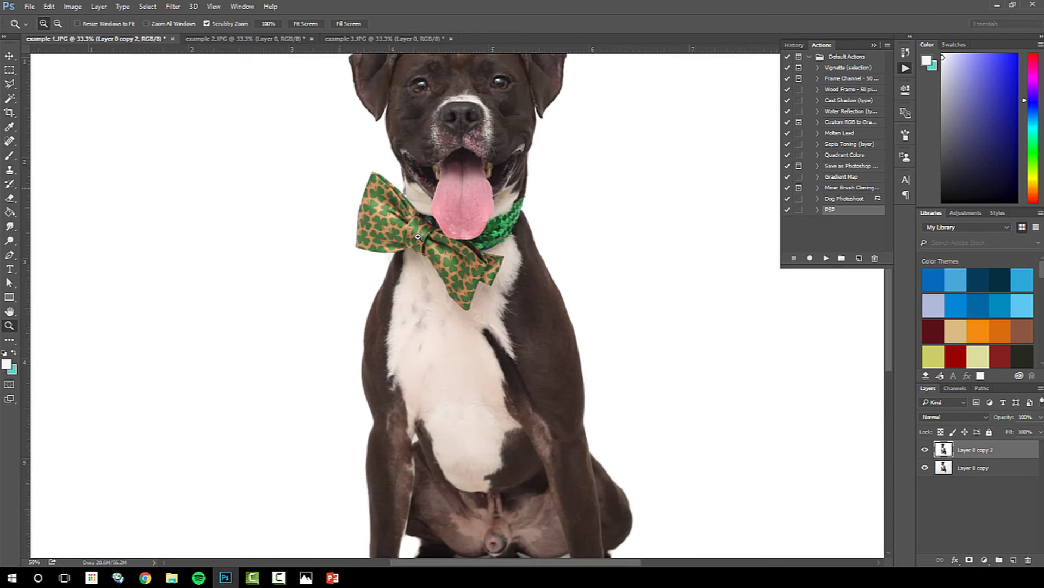
{"action": "left_click", "coordinate": [421, 243]}
{"action": "left_click", "coordinate": [421, 243]}
{"action": "left_click", "coordinate": [10, 241]}
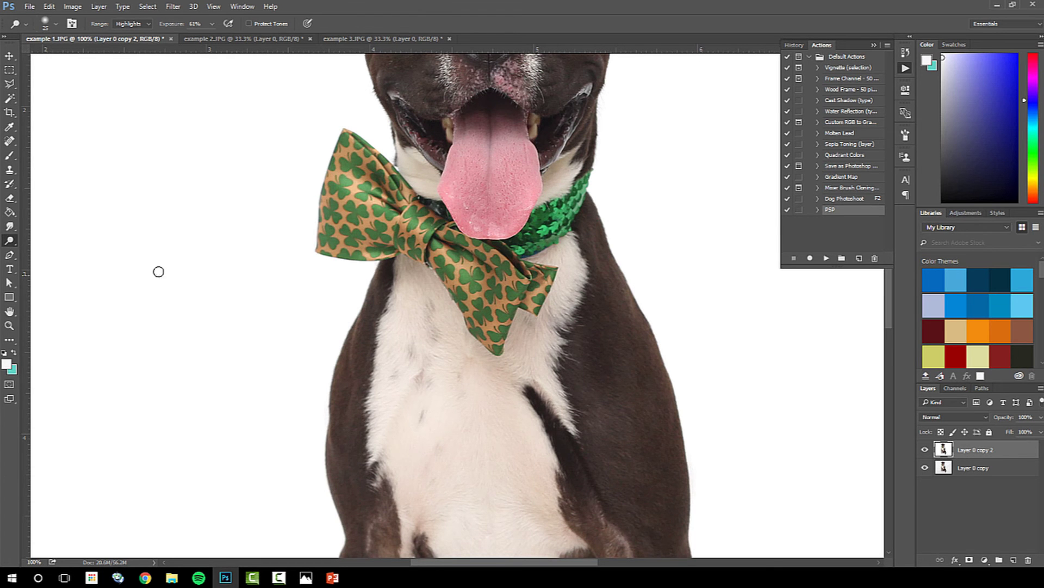
Erase the floor between the front paws with a soft 250 px Eraser at 51% opacity to restore the natural shadow.
{"action": "left_click", "coordinate": [9, 325]}
{"action": "scroll", "coordinate": [152, 292], "scroll_direction": "down", "scroll_amount": 4}
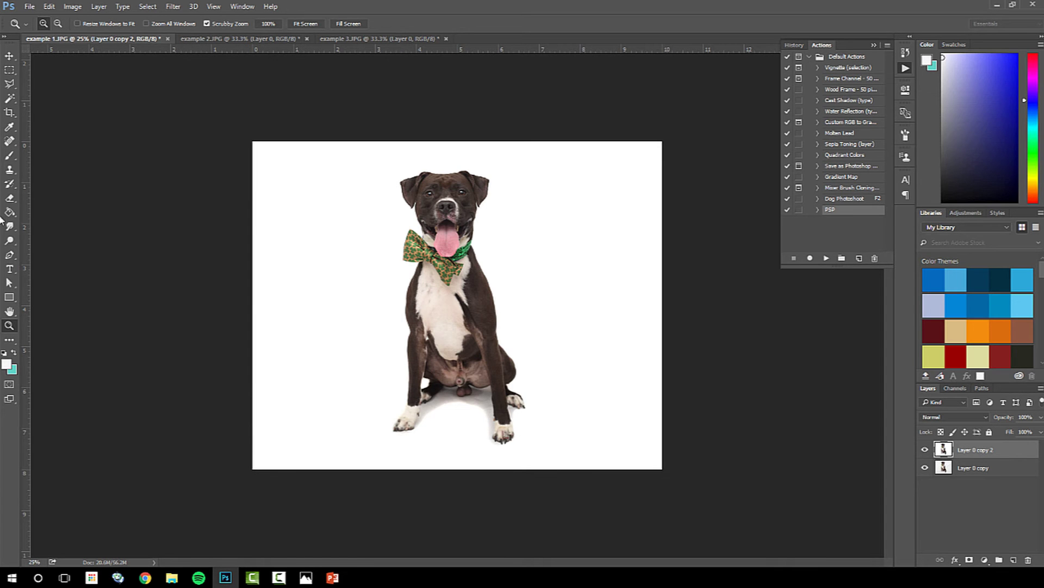
{"action": "left_click", "coordinate": [10, 198]}
{"action": "left_click", "coordinate": [53, 28]}
{"action": "left_click", "coordinate": [57, 109]}
{"action": "left_click", "coordinate": [119, 247]}
{"action": "left_click", "coordinate": [186, 24]}
{"action": "left_click_drag", "start_coordinate": [188, 37], "coordinate": [161, 38]}
{"action": "mouse_move", "coordinate": [467, 413]}
{"action": "left_mouse_down"}
{"action": "mouse_move", "coordinate": [425, 417]}
{"action": "mouse_move", "coordinate": [488, 413]}
{"action": "mouse_move", "coordinate": [424, 416]}
{"action": "mouse_move", "coordinate": [484, 424]}
{"action": "mouse_move", "coordinate": [421, 424]}
{"action": "mouse_move", "coordinate": [495, 426]}
{"action": "mouse_move", "coordinate": [472, 410]}
{"action": "mouse_move", "coordinate": [471, 420]}
{"action": "mouse_move", "coordinate": [506, 411]}
{"action": "mouse_move", "coordinate": [423, 428]}
{"action": "mouse_move", "coordinate": [453, 400]}
{"action": "mouse_move", "coordinate": [403, 422]}
{"action": "mouse_move", "coordinate": [493, 414]}
{"action": "left_mouse_up"}
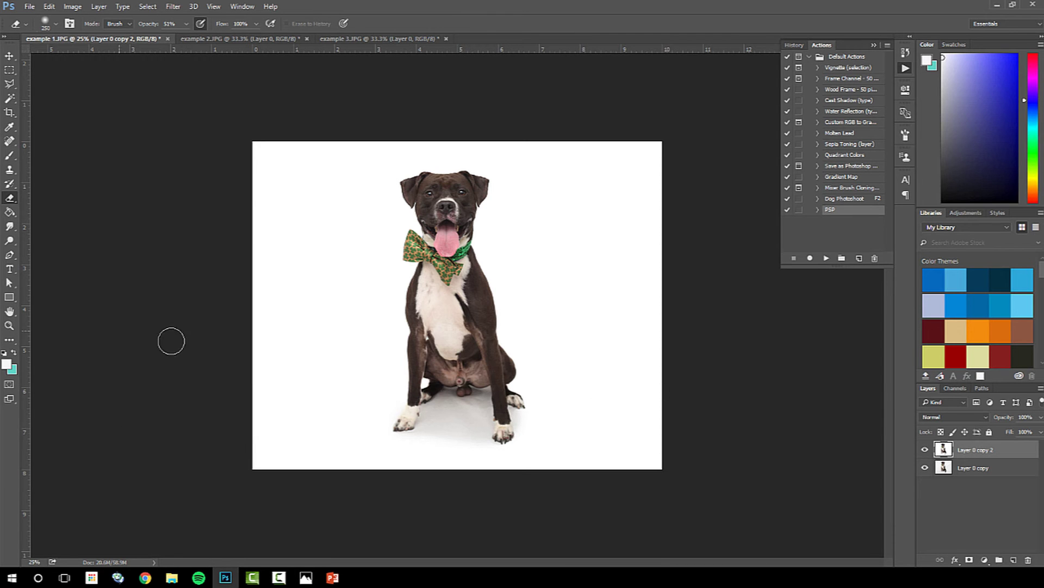
Hide and show Layer 0 copy 2 to compare the whitened photo with the layer beneath.
{"action": "left_click", "coordinate": [926, 450]}
{"action": "left_click", "coordinate": [926, 450]}
{"action": "left_click", "coordinate": [926, 450]}
{"action": "left_click", "coordinate": [926, 450]}
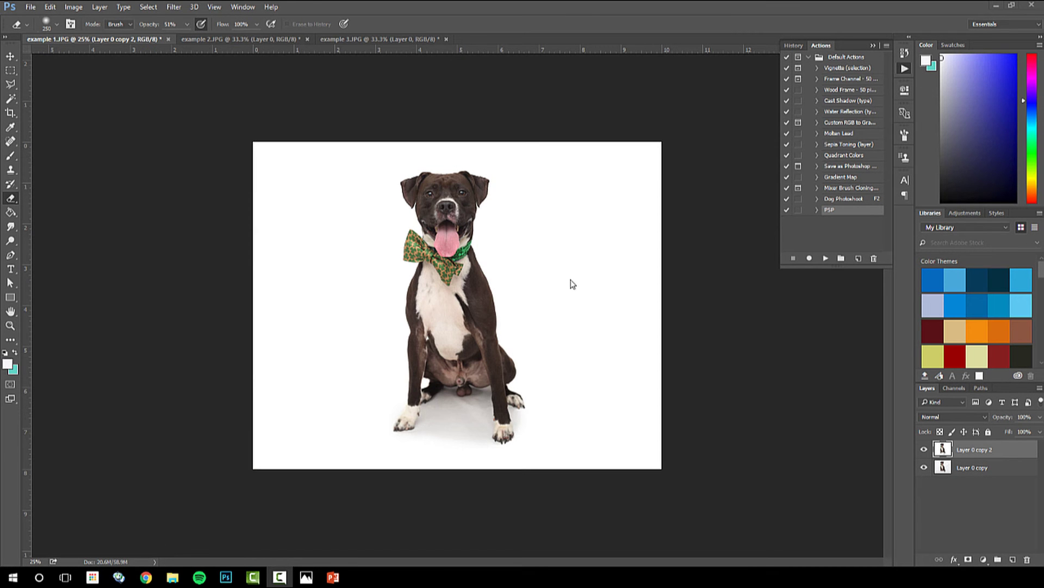
Choose the Sharpen tool with a round brush and 26% strength, working on the dog's face at 100% zoom.
{"action": "left_click", "coordinate": [10, 325]}
{"action": "mouse_move", "coordinate": [453, 186]}
{"action": "left_mouse_down"}
{"action": "mouse_move", "coordinate": [427, 131]}
{"action": "mouse_move", "coordinate": [448, 201]}
{"action": "left_mouse_up"}
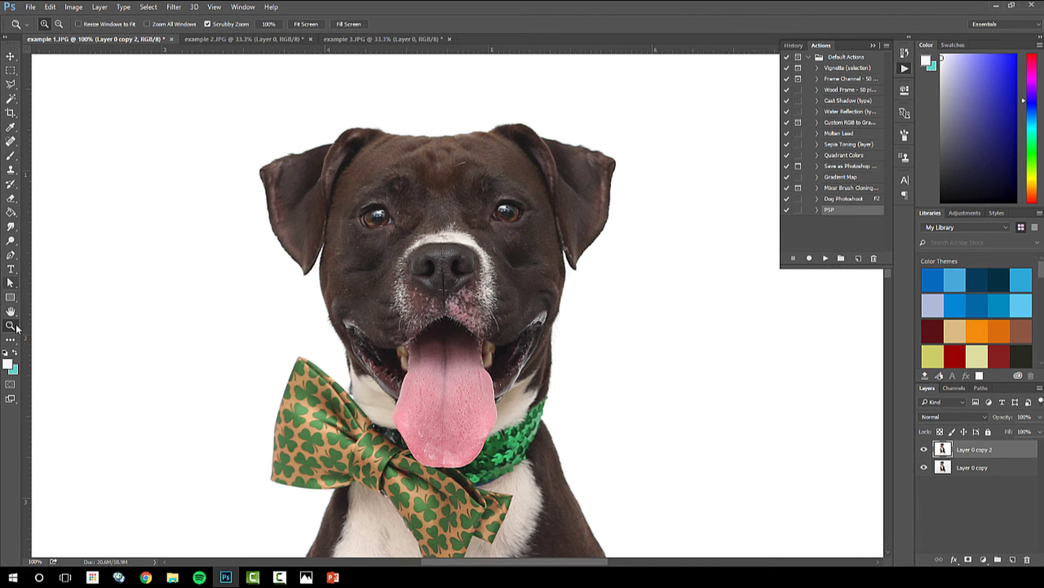
{"action": "left_click", "coordinate": [10, 241]}
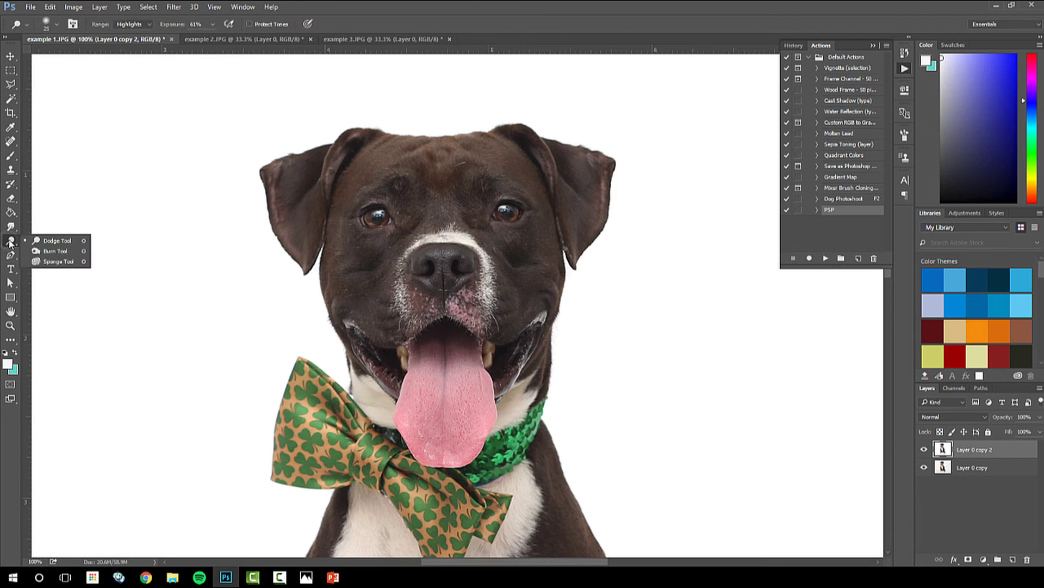
{"action": "left_click", "coordinate": [12, 228]}
{"action": "right_click", "coordinate": [11, 228]}
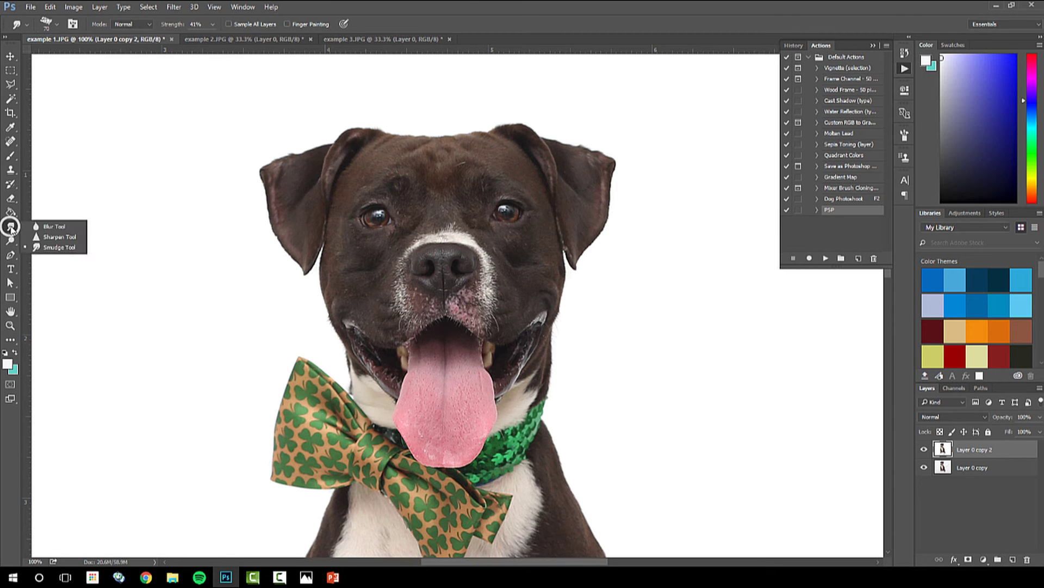
{"action": "left_click", "coordinate": [40, 238]}
{"action": "left_click", "coordinate": [57, 24]}
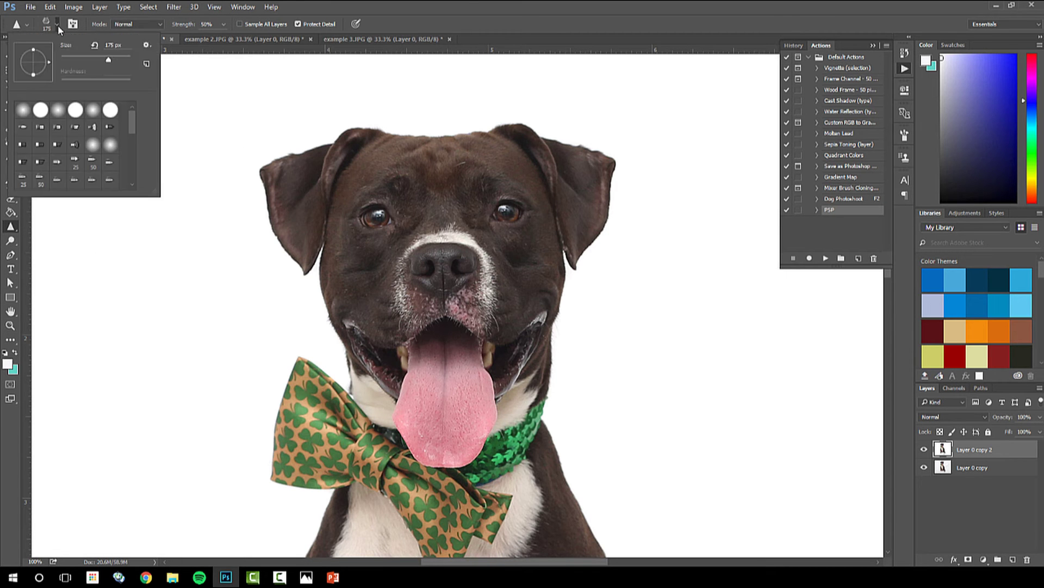
{"action": "left_click", "coordinate": [39, 108]}
{"action": "left_click", "coordinate": [109, 251]}
{"action": "left_click", "coordinate": [223, 24]}
Shrink the Sharpen brush for the dog's facial details and toggle Layer 0 copy 2 to compare before and after.
{"action": "key", "text": "bracketleft"}
{"action": "key", "text": "bracketleft"}
{"action": "key", "text": "bracketleft"}
{"action": "key", "text": "bracketleft"}
{"action": "key", "text": "bracketleft"}
{"action": "key", "text": "bracketleft"}
{"action": "key", "text": "bracketleft"}
{"action": "key", "text": "bracketleft"}
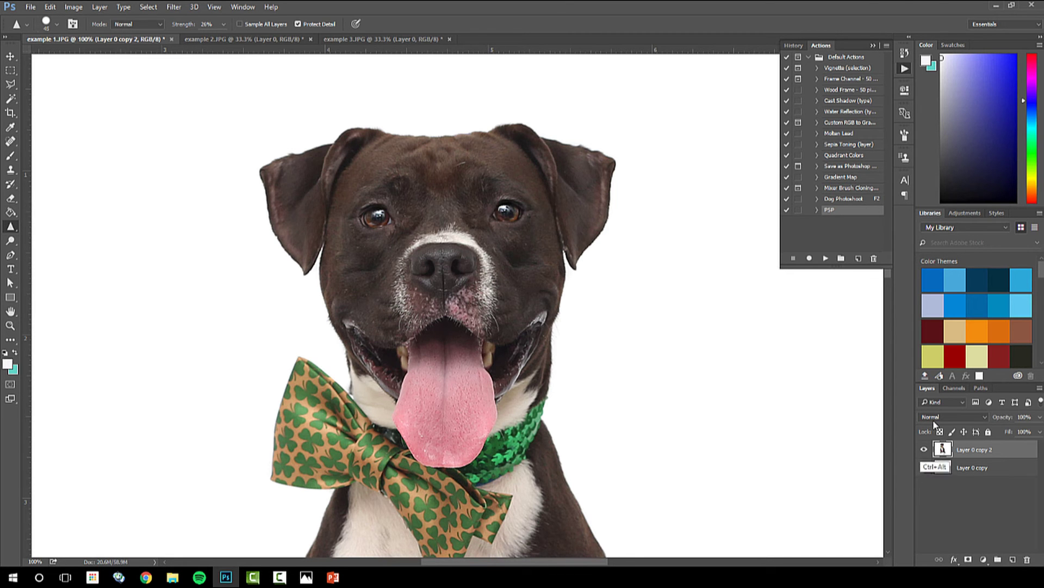
{"action": "left_click", "coordinate": [924, 449]}
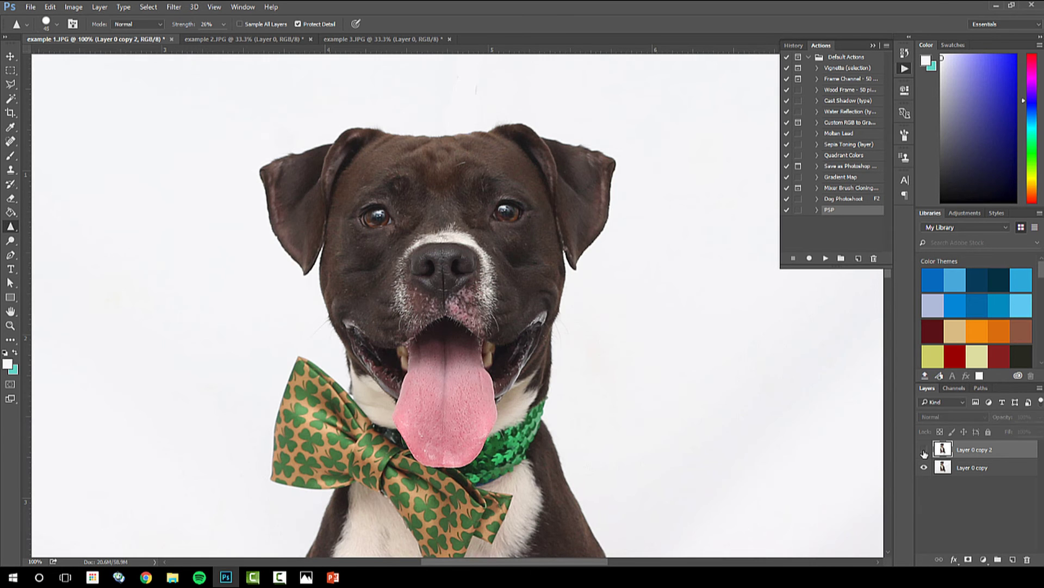
{"action": "left_click", "coordinate": [924, 450]}
Switch back to the Dodge tool and review the edited photo at 33.3% and 50% zoom.
{"action": "key", "text": "o"}
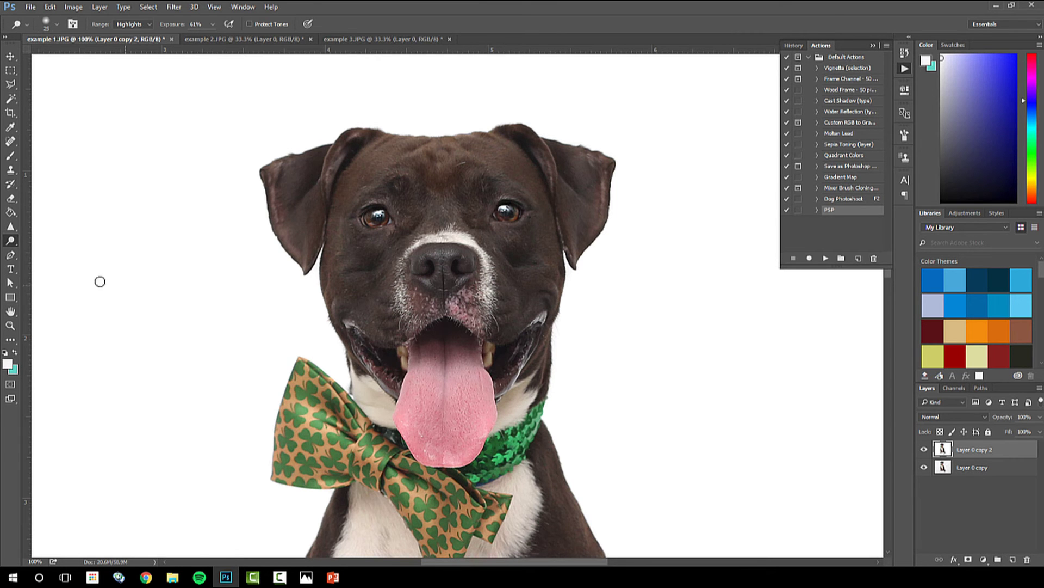
{"action": "left_click", "coordinate": [126, 309], "text": "alt"}
{"action": "left_click", "coordinate": [131, 308], "text": "alt"}
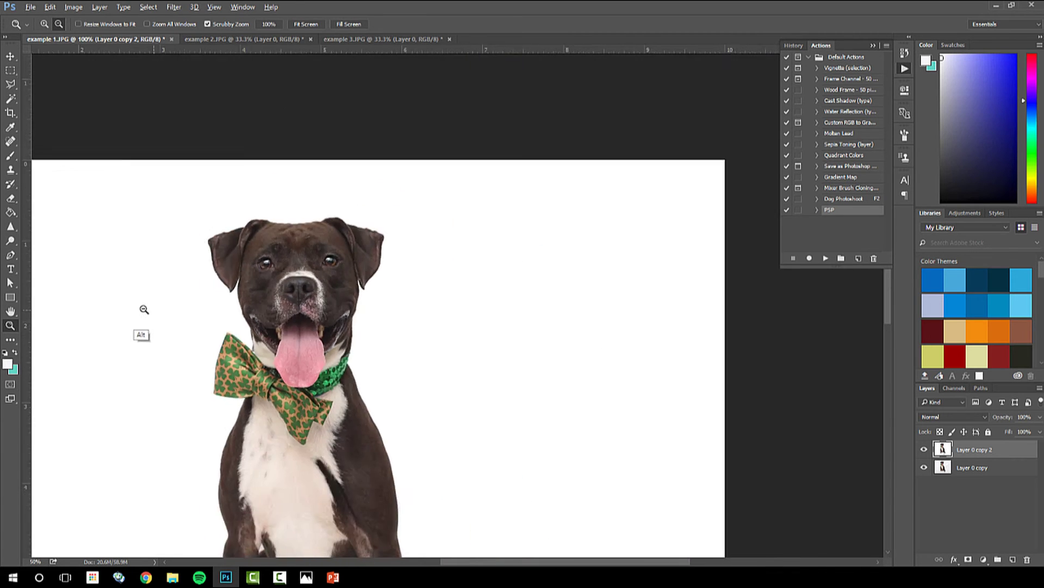
{"action": "left_click", "coordinate": [142, 308], "text": "alt"}
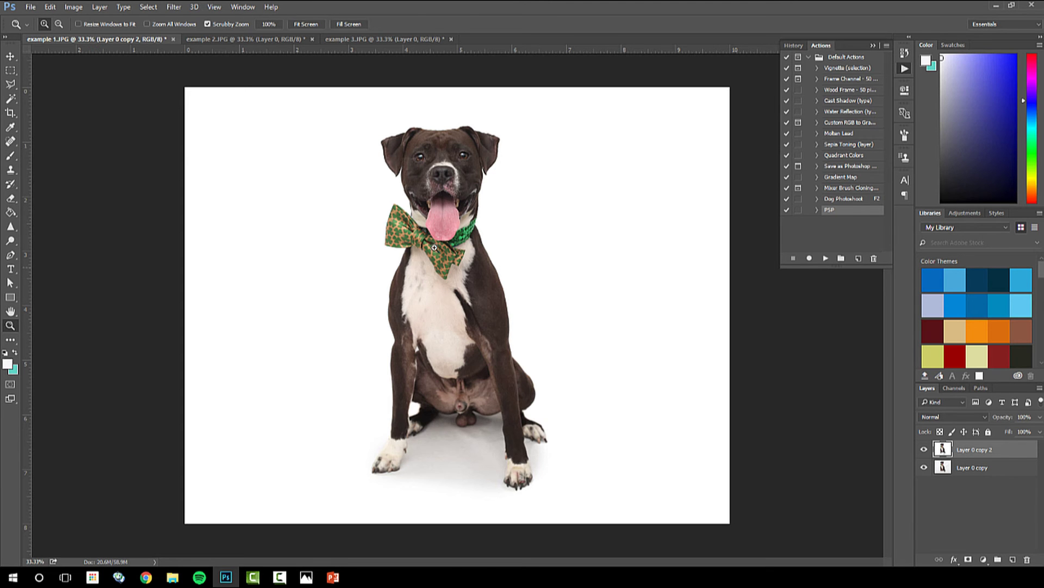
{"action": "left_click", "coordinate": [433, 149]}
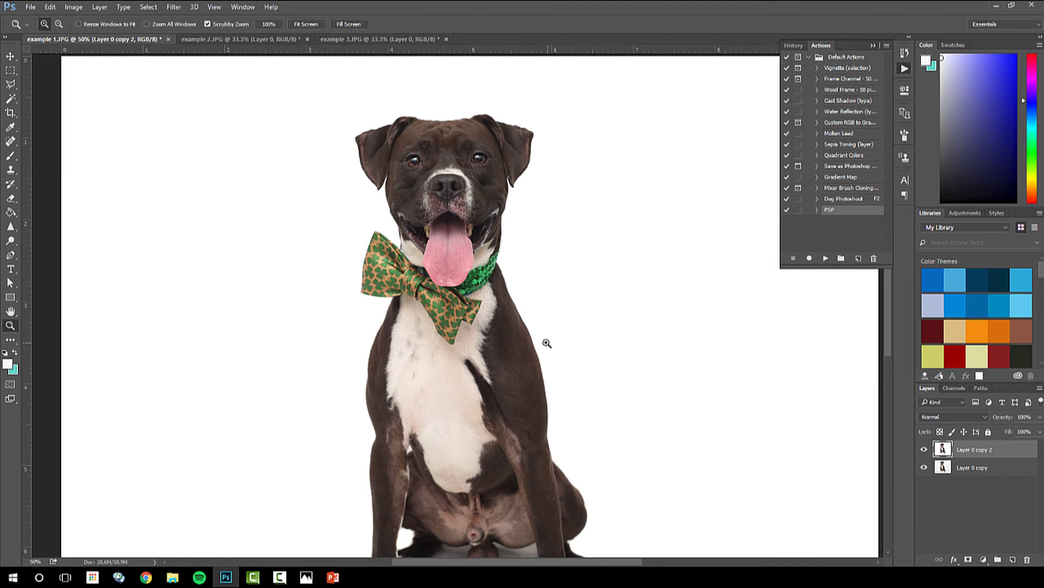
{"action": "left_click", "coordinate": [544, 367], "text": "alt"}
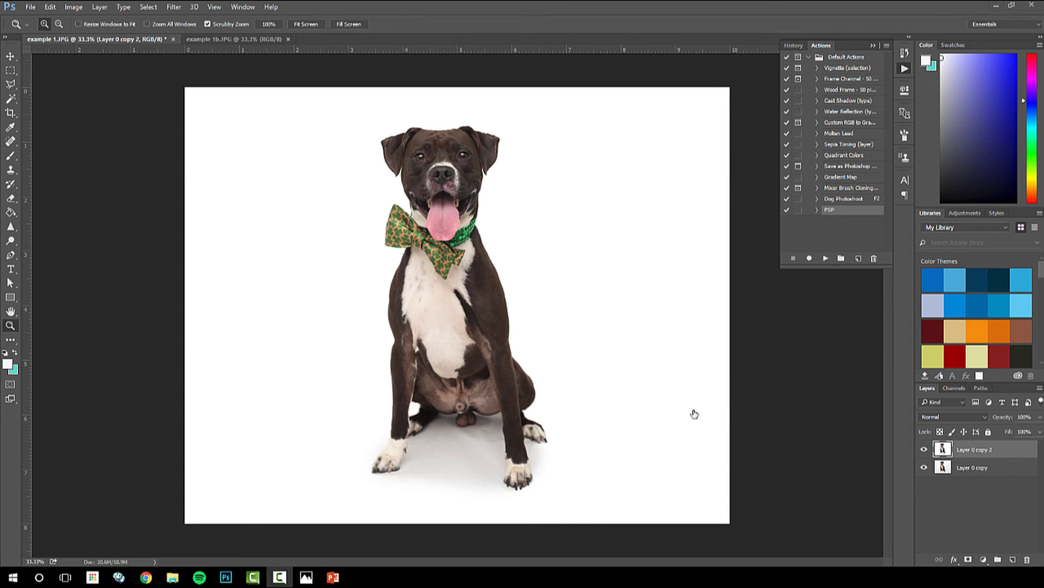
Compare the edited example 1.JPG with the original example 1b.JPG by alternating between the two documents.
{"action": "left_click", "coordinate": [232, 40]}
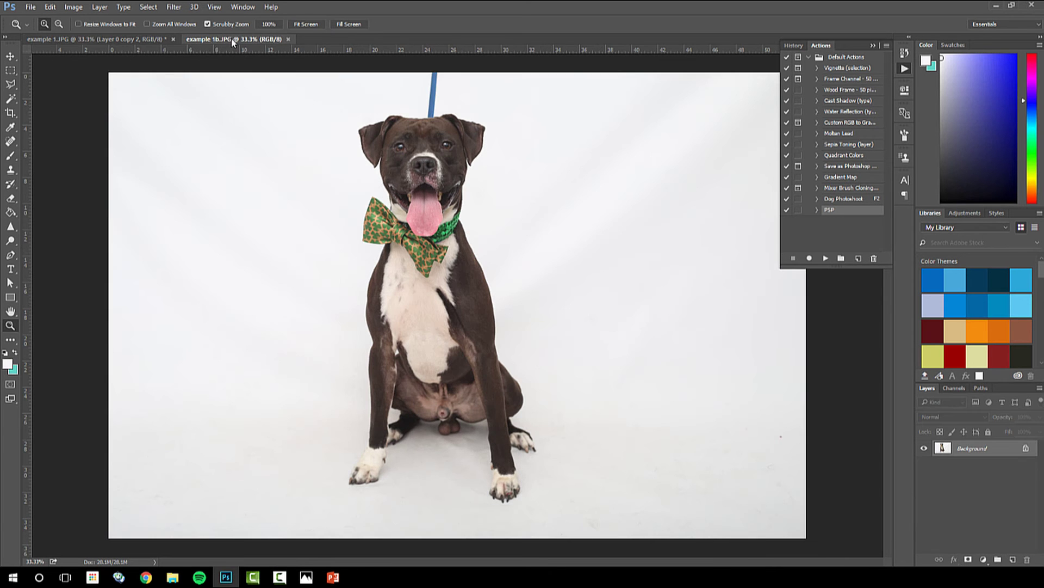
{"action": "left_click", "coordinate": [149, 38]}
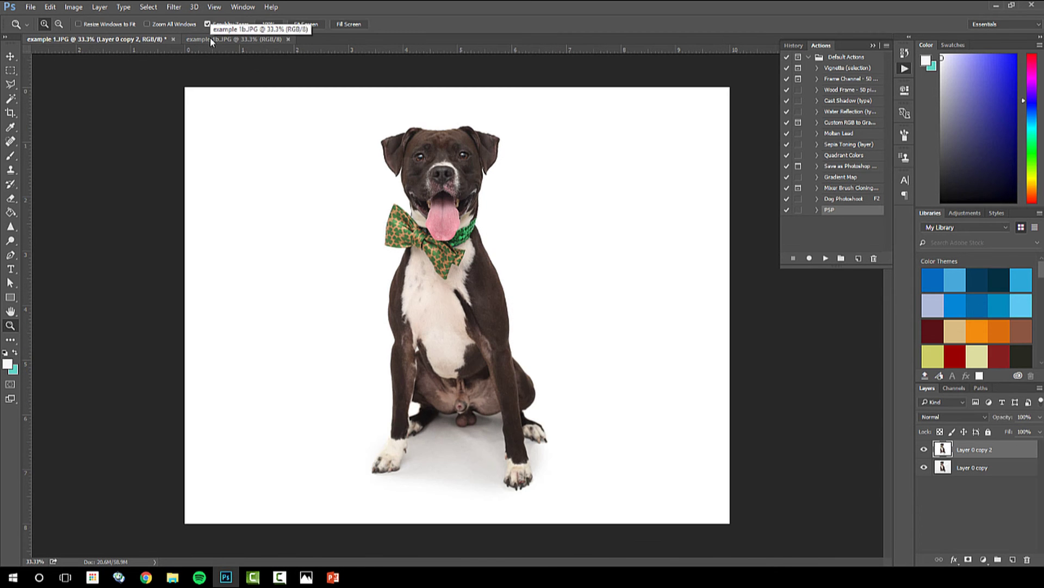
{"action": "left_click", "coordinate": [210, 38]}
{"action": "left_click", "coordinate": [155, 39]}
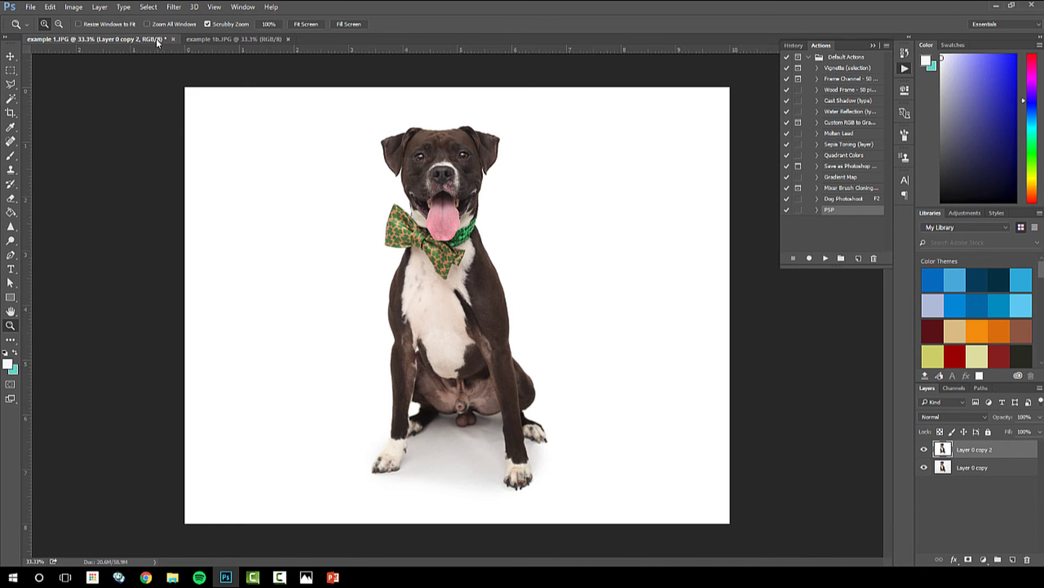
{"action": "left_click", "coordinate": [211, 41]}
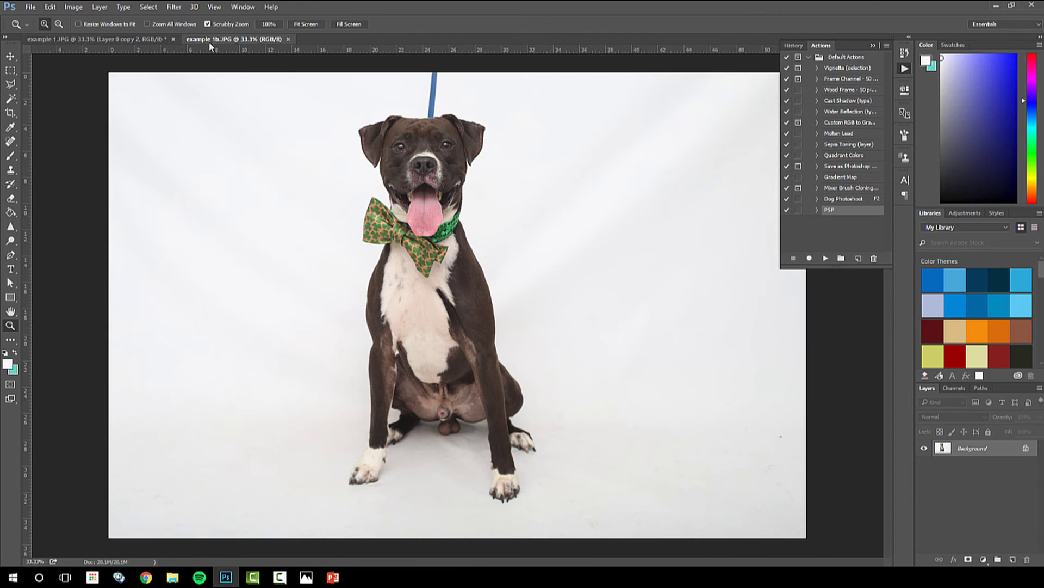
{"action": "left_click", "coordinate": [137, 41]}
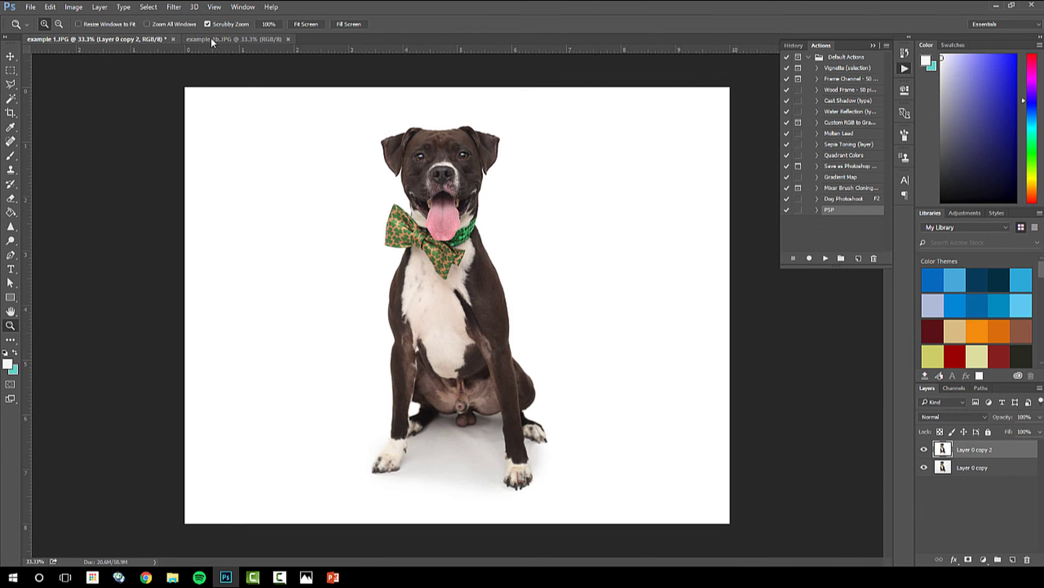
Check the edit against the original example 1b.JPG once more, close both documents and return to the desktop.
{"action": "left_click", "coordinate": [208, 41]}
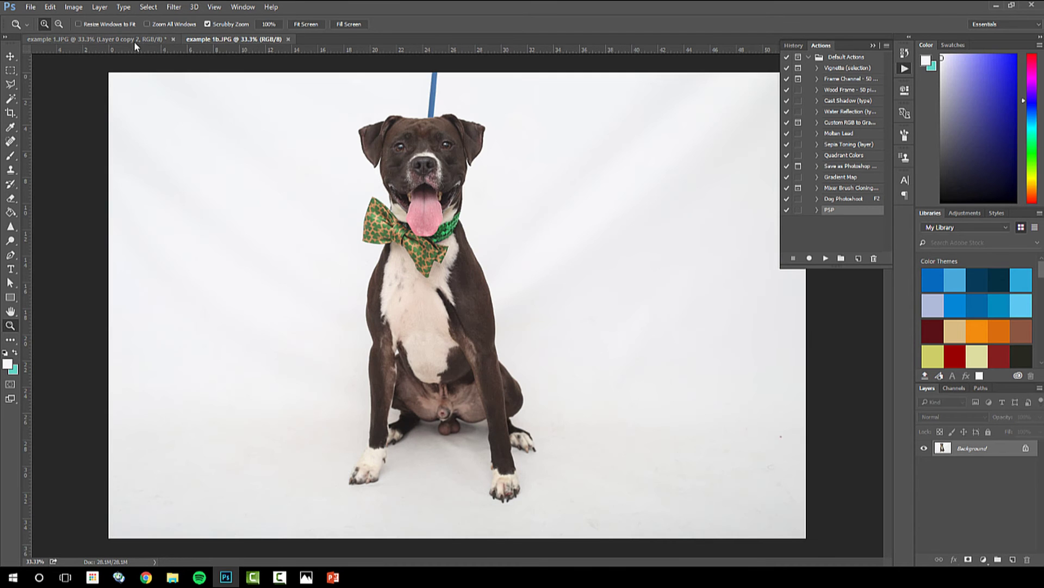
{"action": "left_click", "coordinate": [135, 40]}
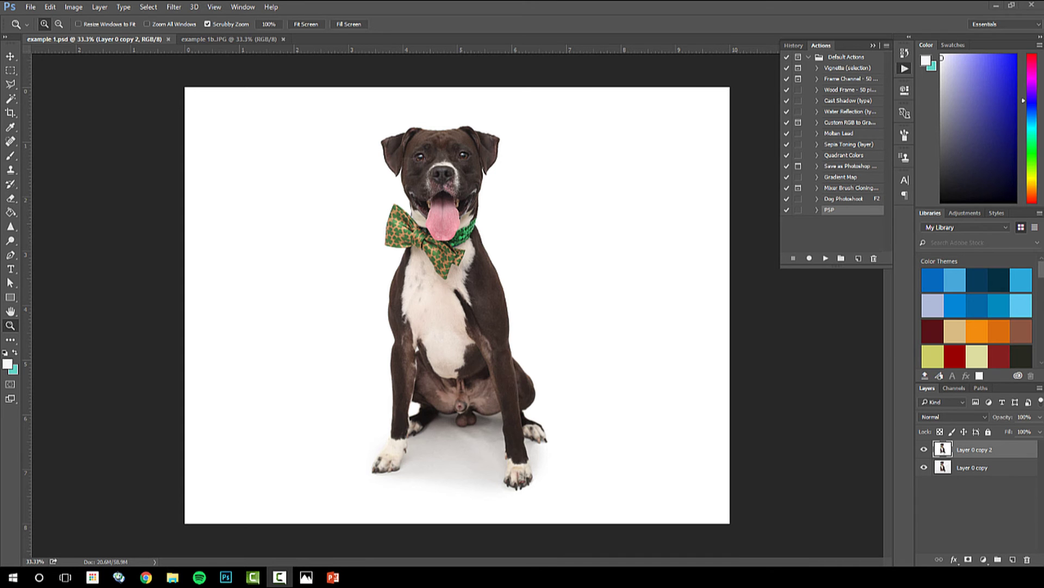
{"action": "left_click", "coordinate": [168, 39]}
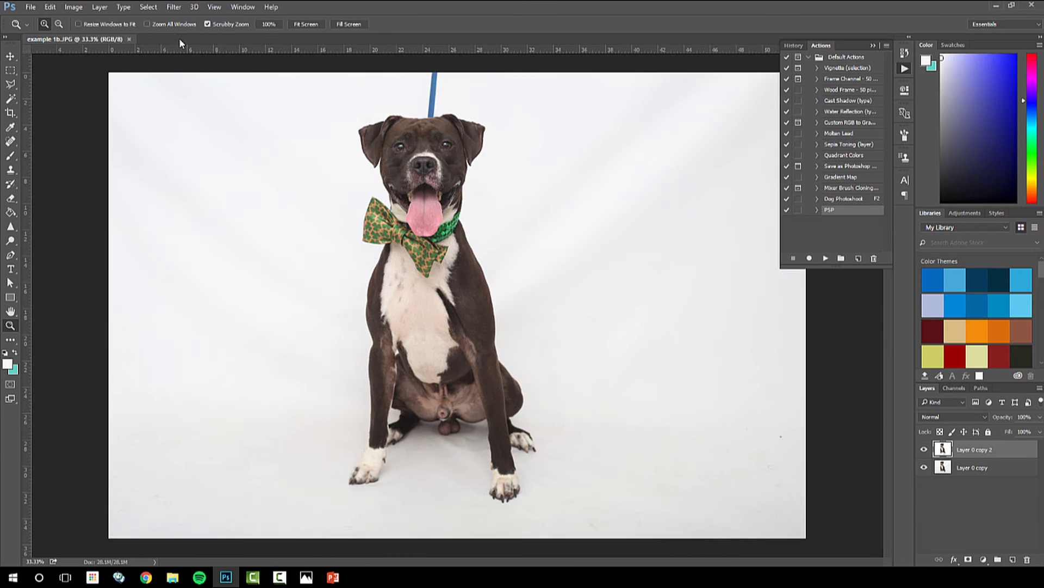
{"action": "left_click", "coordinate": [134, 39]}
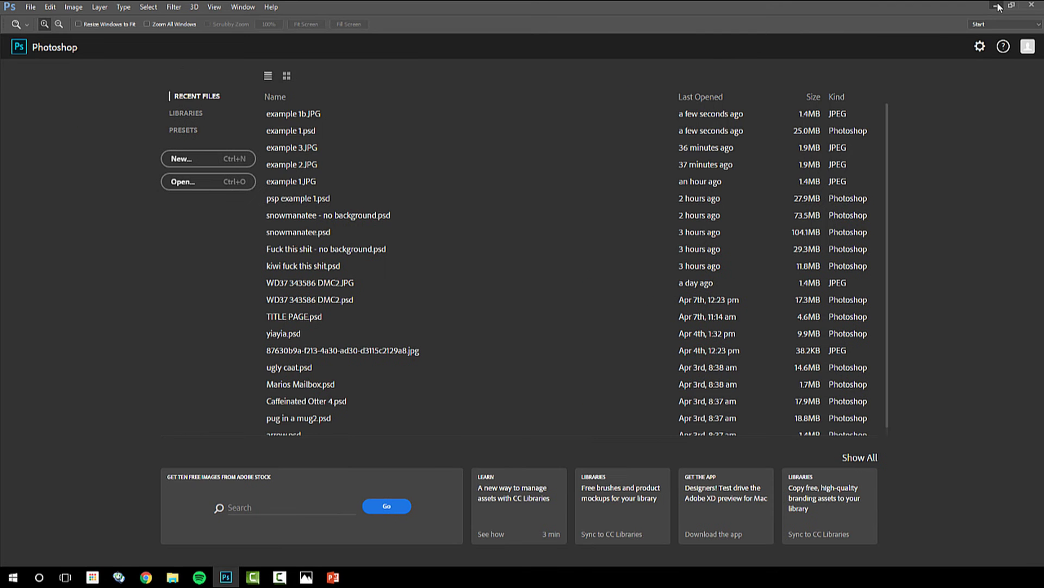
{"action": "left_click", "coordinate": [997, 6]}
{"action": "left_click", "coordinate": [1001, 8]}
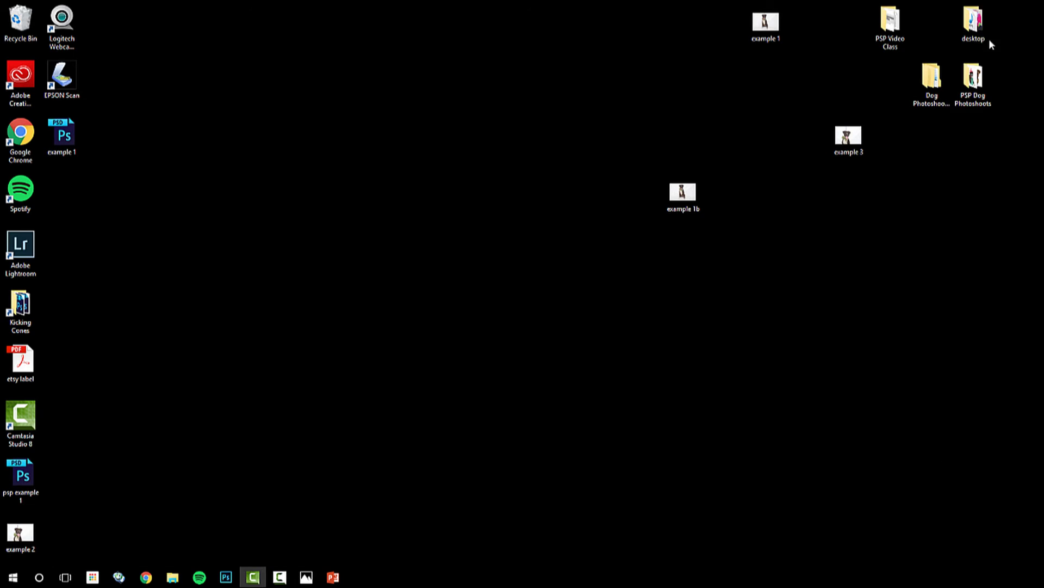
Open the photo WD51 343726 DMC3 from PSP Video Class > Hairy Dogs, medium color in Photoshop CC 2015.
{"action": "double_click", "coordinate": [890, 25]}
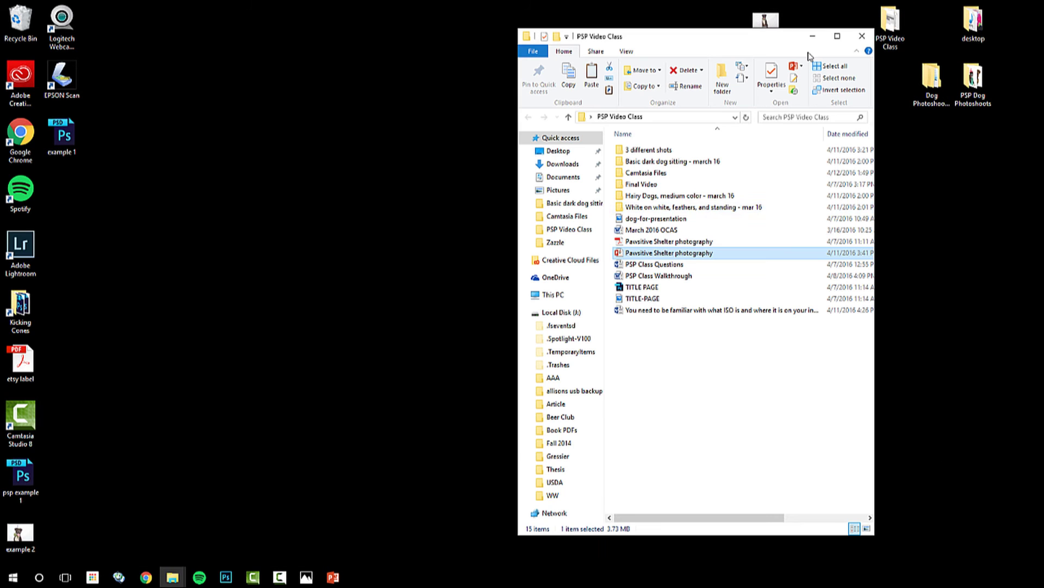
{"action": "double_click", "coordinate": [663, 195]}
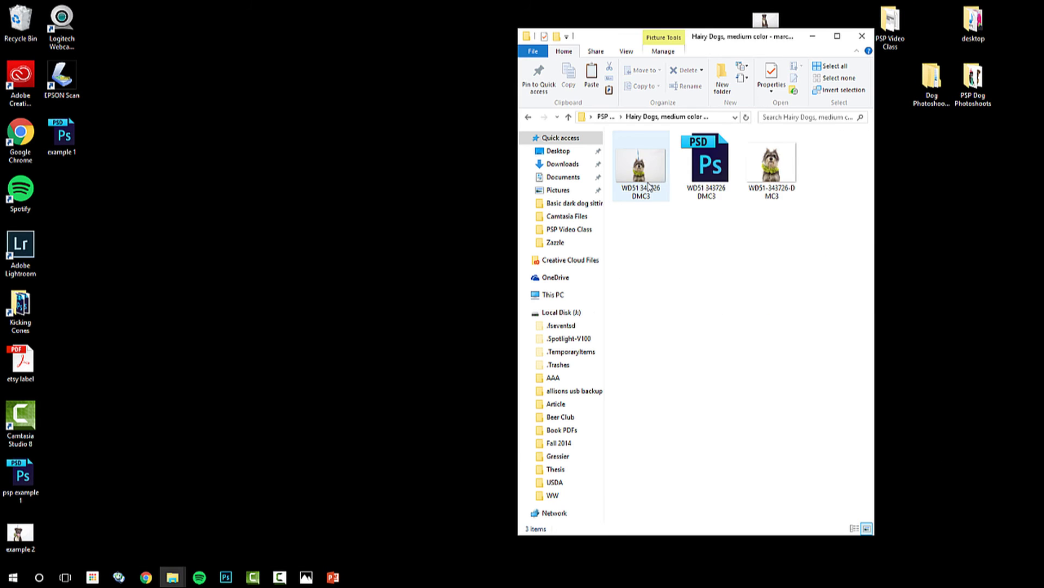
{"action": "left_click", "coordinate": [657, 168]}
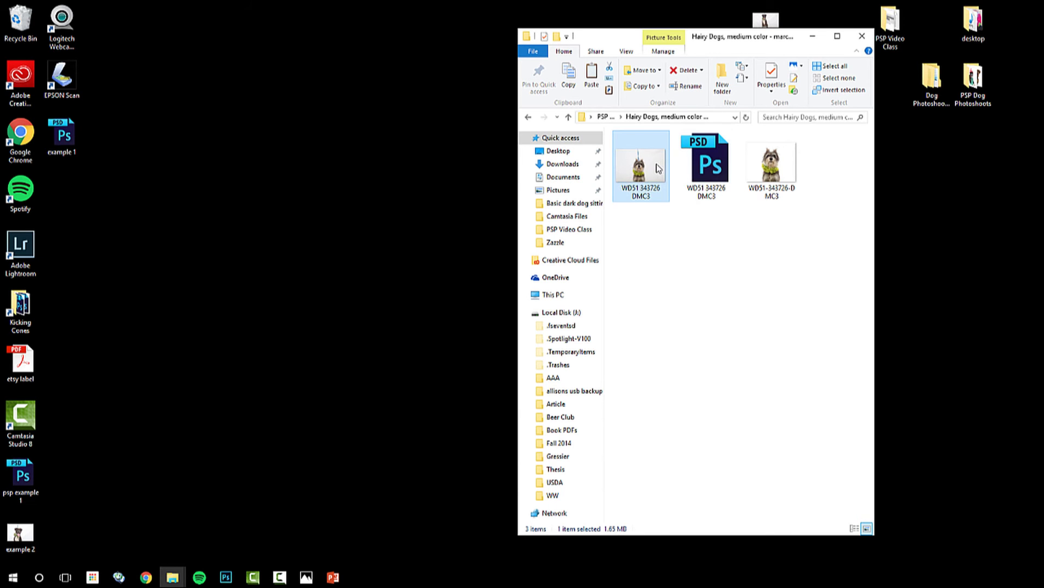
{"action": "right_click", "coordinate": [657, 164]}
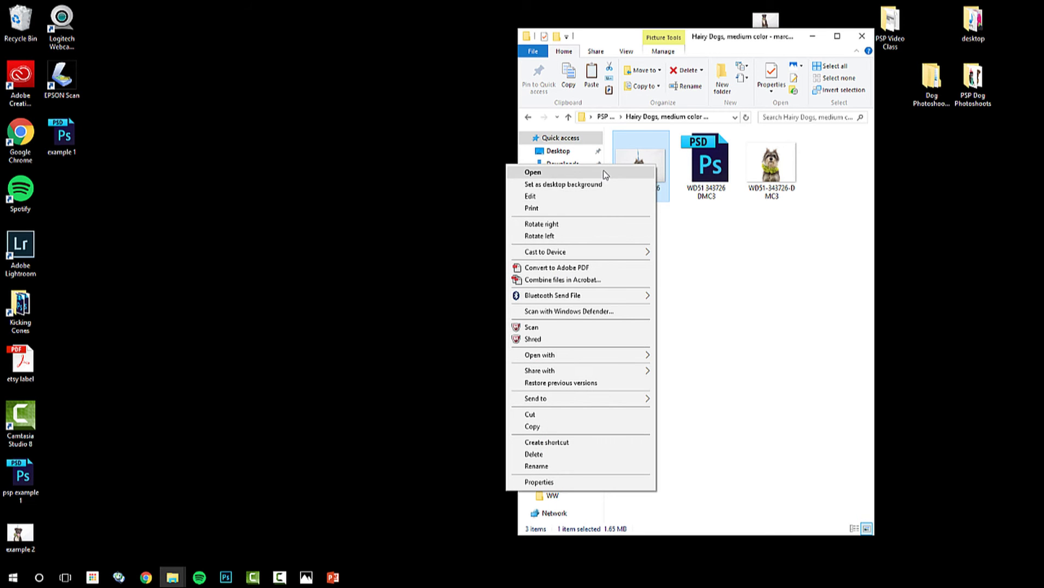
{"action": "mouse_move", "coordinate": [569, 356]}
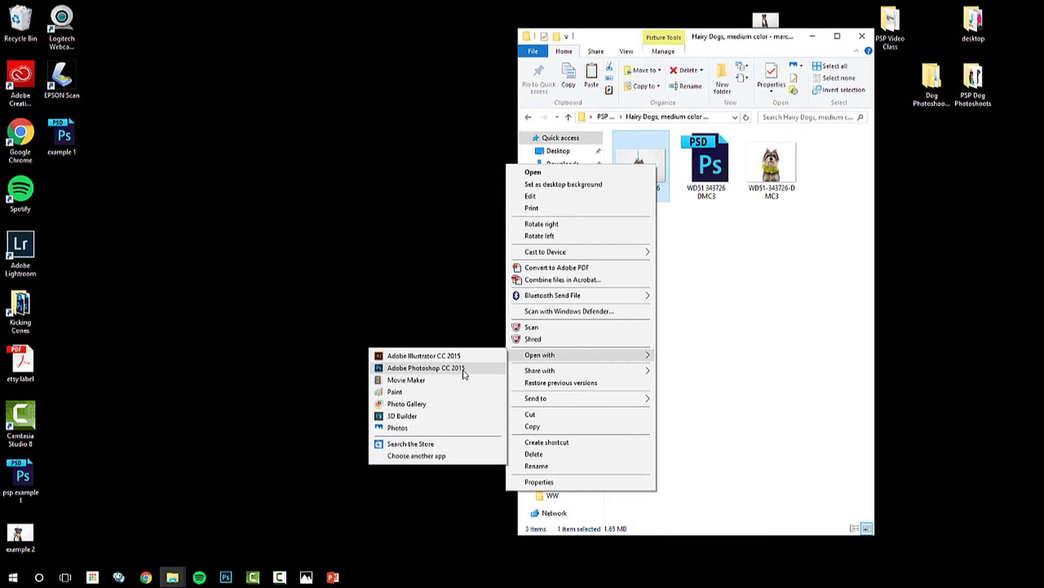
{"action": "left_click", "coordinate": [465, 369]}
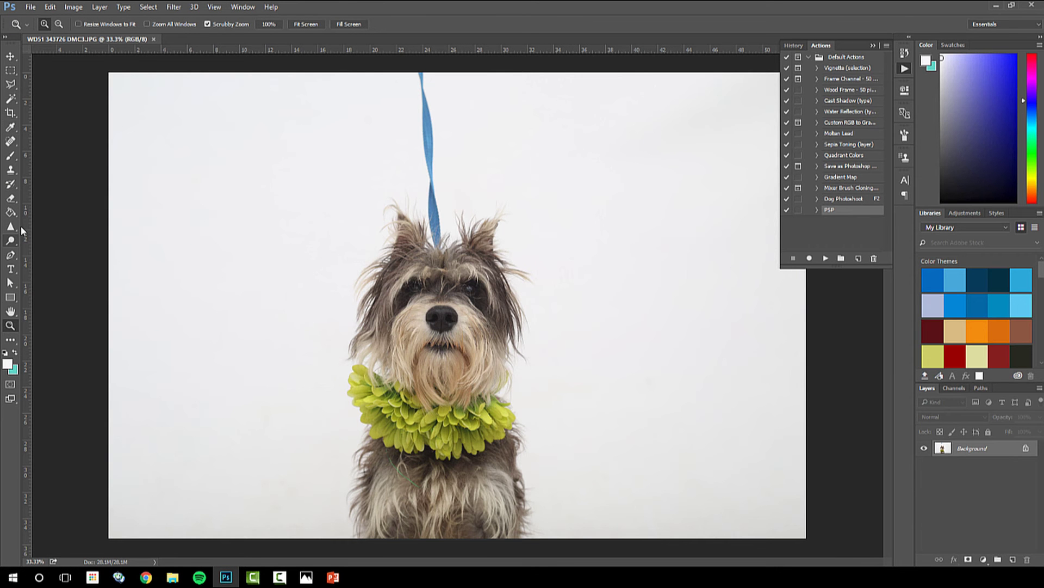
Set up the Dodge tool for highlights with a larger brush and 34% exposure.
{"action": "key", "text": "o"}
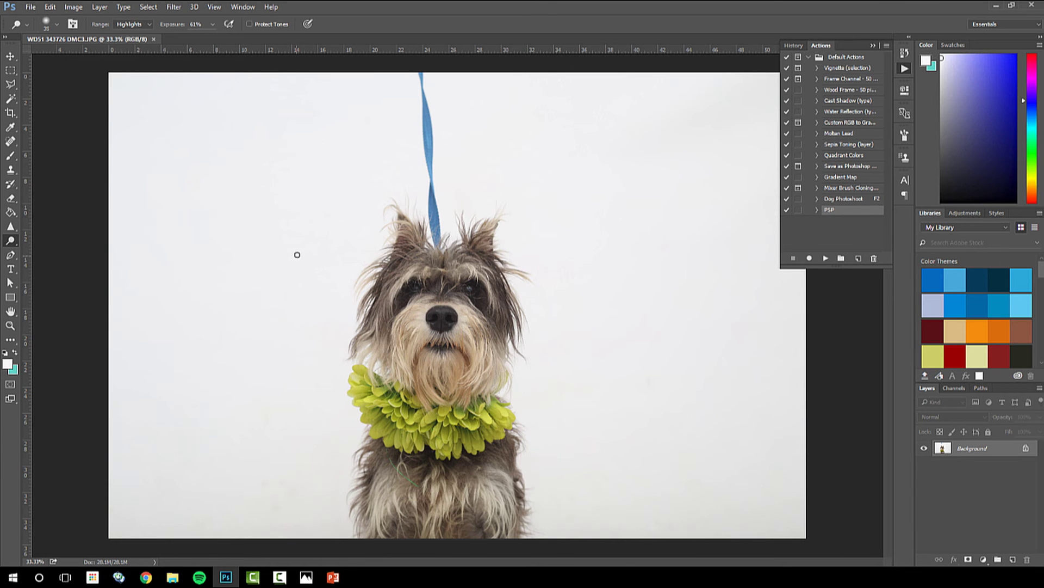
{"action": "key", "text": "bracketright"}
{"action": "key", "text": "bracketright"}
{"action": "key", "text": "bracketright"}
{"action": "left_click", "coordinate": [212, 24]}
{"action": "left_click_drag", "start_coordinate": [214, 38], "coordinate": [196, 38]}
Dodge the grey background to pure white along both sides of the schnauzer, from the photo's lower edge up to ear height.
{"action": "mouse_move", "coordinate": [303, 229]}
{"action": "left_mouse_down"}
{"action": "mouse_move", "coordinate": [326, 223]}
{"action": "mouse_move", "coordinate": [280, 253]}
{"action": "mouse_move", "coordinate": [288, 361]}
{"action": "left_mouse_up"}
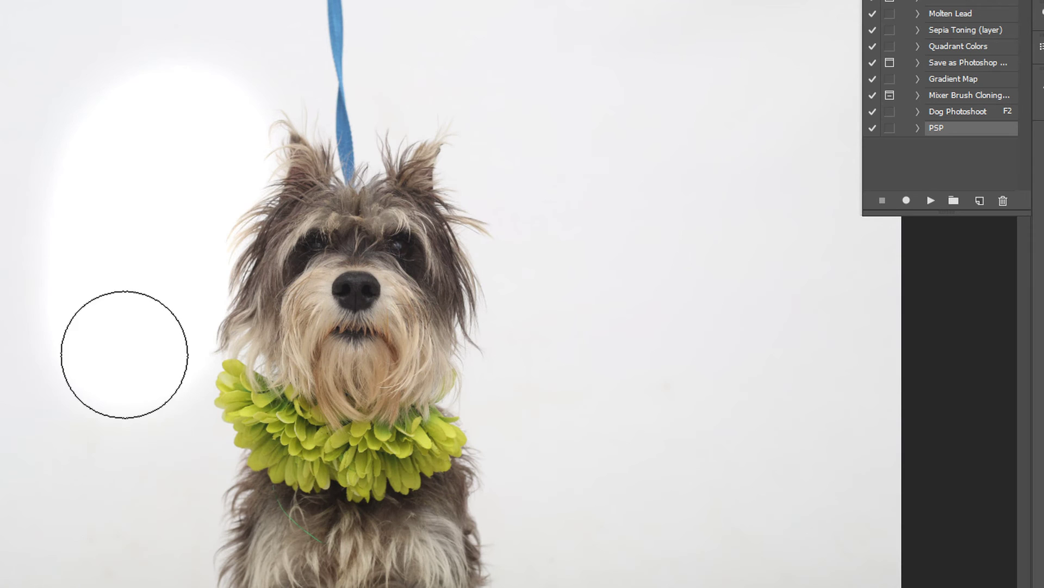
{"action": "mouse_move", "coordinate": [125, 354]}
{"action": "left_mouse_down"}
{"action": "mouse_move", "coordinate": [122, 454]}
{"action": "mouse_move", "coordinate": [156, 459]}
{"action": "mouse_move", "coordinate": [146, 450]}
{"action": "mouse_move", "coordinate": [164, 466]}
{"action": "mouse_move", "coordinate": [174, 460]}
{"action": "mouse_move", "coordinate": [114, 447]}
{"action": "mouse_move", "coordinate": [146, 405]}
{"action": "mouse_move", "coordinate": [115, 368]}
{"action": "mouse_move", "coordinate": [87, 295]}
{"action": "mouse_move", "coordinate": [156, 145]}
{"action": "mouse_move", "coordinate": [192, 96]}
{"action": "mouse_move", "coordinate": [227, 80]}
{"action": "mouse_move", "coordinate": [200, 61]}
{"action": "mouse_move", "coordinate": [216, 58]}
{"action": "mouse_move", "coordinate": [98, 215]}
{"action": "mouse_move", "coordinate": [149, 478]}
{"action": "mouse_move", "coordinate": [170, 494]}
{"action": "mouse_move", "coordinate": [146, 504]}
{"action": "mouse_move", "coordinate": [159, 530]}
{"action": "mouse_move", "coordinate": [148, 550]}
{"action": "mouse_move", "coordinate": [175, 563]}
{"action": "mouse_move", "coordinate": [155, 587]}
{"action": "left_mouse_up"}
{"action": "mouse_move", "coordinate": [283, 565]}
{"action": "left_mouse_down"}
{"action": "mouse_move", "coordinate": [151, 496]}
{"action": "mouse_move", "coordinate": [173, 530]}
{"action": "mouse_move", "coordinate": [159, 554]}
{"action": "left_mouse_up"}
{"action": "mouse_move", "coordinate": [270, 513]}
{"action": "left_mouse_down"}
{"action": "mouse_move", "coordinate": [203, 526]}
{"action": "mouse_move", "coordinate": [228, 480]}
{"action": "mouse_move", "coordinate": [229, 492]}
{"action": "mouse_move", "coordinate": [279, 517]}
{"action": "mouse_move", "coordinate": [191, 475]}
{"action": "mouse_move", "coordinate": [173, 387]}
{"action": "left_mouse_up"}
{"action": "mouse_move", "coordinate": [933, 434]}
{"action": "left_mouse_down"}
{"action": "mouse_move", "coordinate": [807, 501]}
{"action": "mouse_move", "coordinate": [781, 483]}
{"action": "mouse_move", "coordinate": [773, 416]}
{"action": "left_mouse_up"}
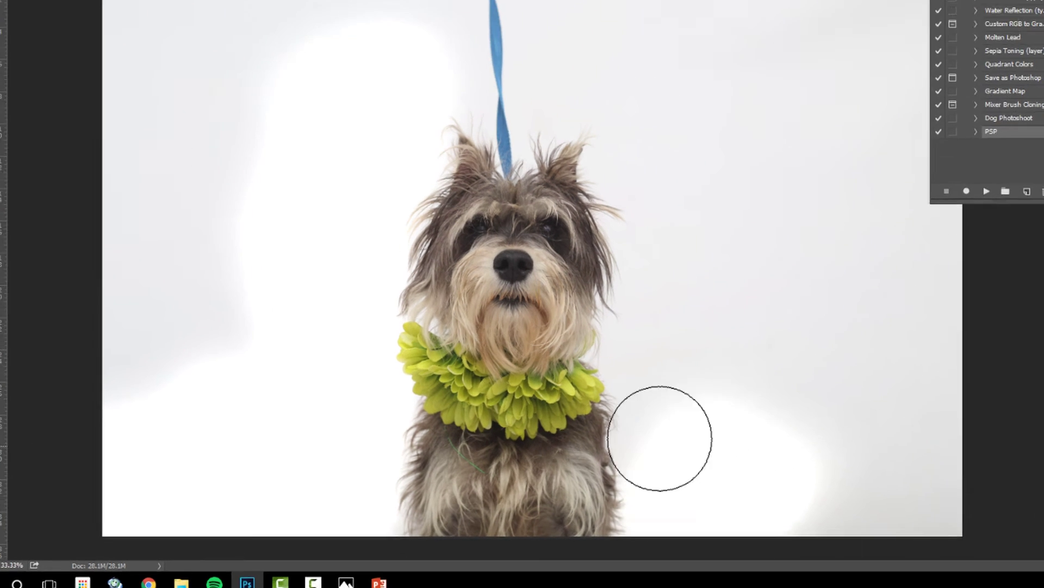
{"action": "mouse_move", "coordinate": [660, 438]}
{"action": "left_mouse_down"}
{"action": "mouse_move", "coordinate": [670, 419]}
{"action": "mouse_move", "coordinate": [707, 410]}
{"action": "mouse_move", "coordinate": [700, 360]}
{"action": "left_mouse_up"}
{"action": "mouse_move", "coordinate": [593, 396]}
{"action": "left_mouse_down"}
{"action": "mouse_move", "coordinate": [578, 392]}
{"action": "mouse_move", "coordinate": [564, 344]}
{"action": "mouse_move", "coordinate": [578, 308]}
{"action": "mouse_move", "coordinate": [566, 296]}
{"action": "mouse_move", "coordinate": [615, 303]}
{"action": "mouse_move", "coordinate": [553, 227]}
{"action": "mouse_move", "coordinate": [581, 193]}
{"action": "left_mouse_up"}
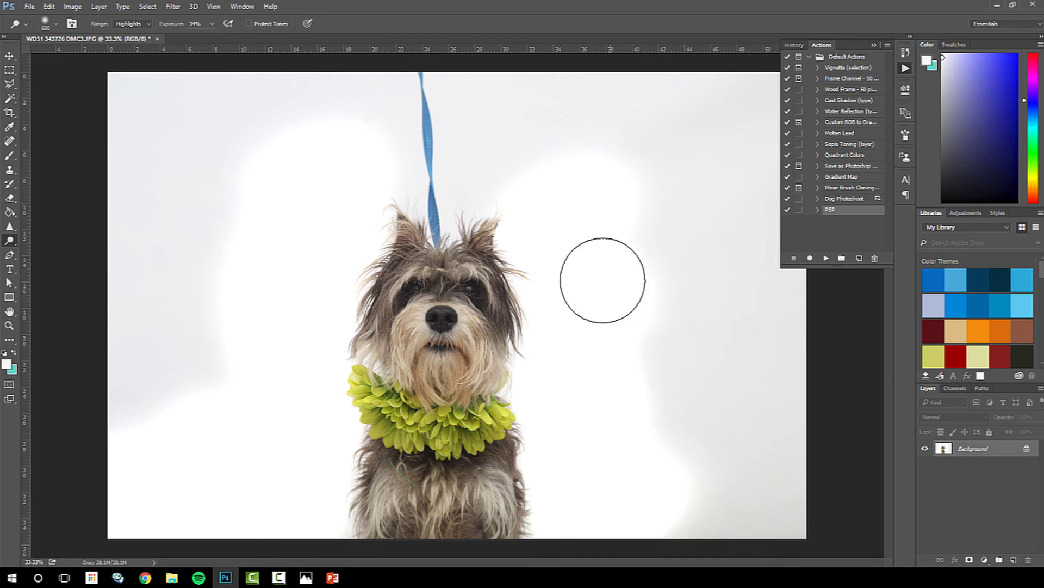
Shrink the Dodge brush and whiten the background close to the dog's fur and between its ear and the leash.
{"action": "key", "text": "bracketleft"}
{"action": "key", "text": "bracketleft"}
{"action": "key", "text": "bracketleft"}
{"action": "key", "text": "bracketleft"}
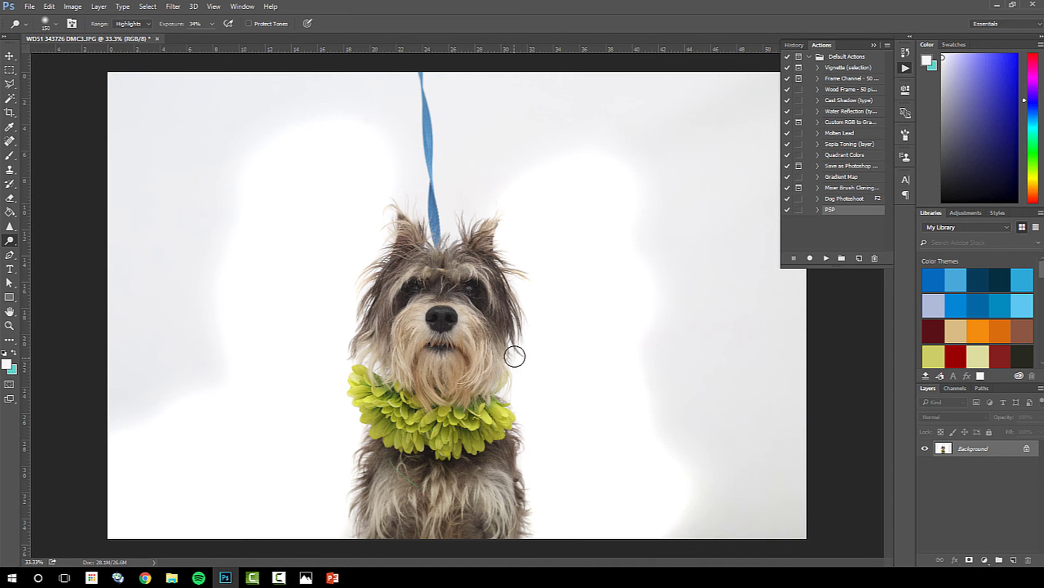
{"action": "key", "text": "ctrl"}
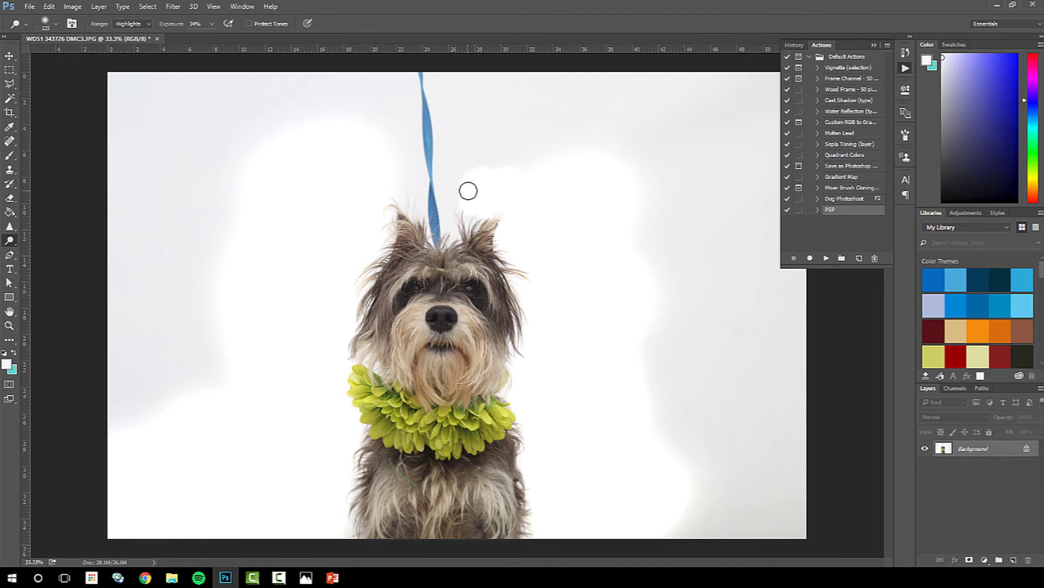
{"action": "key", "text": "bracketright"}
{"action": "mouse_move", "coordinate": [464, 168]}
{"action": "left_mouse_down"}
{"action": "mouse_move", "coordinate": [468, 182]}
{"action": "mouse_move", "coordinate": [518, 140]}
{"action": "left_mouse_up"}
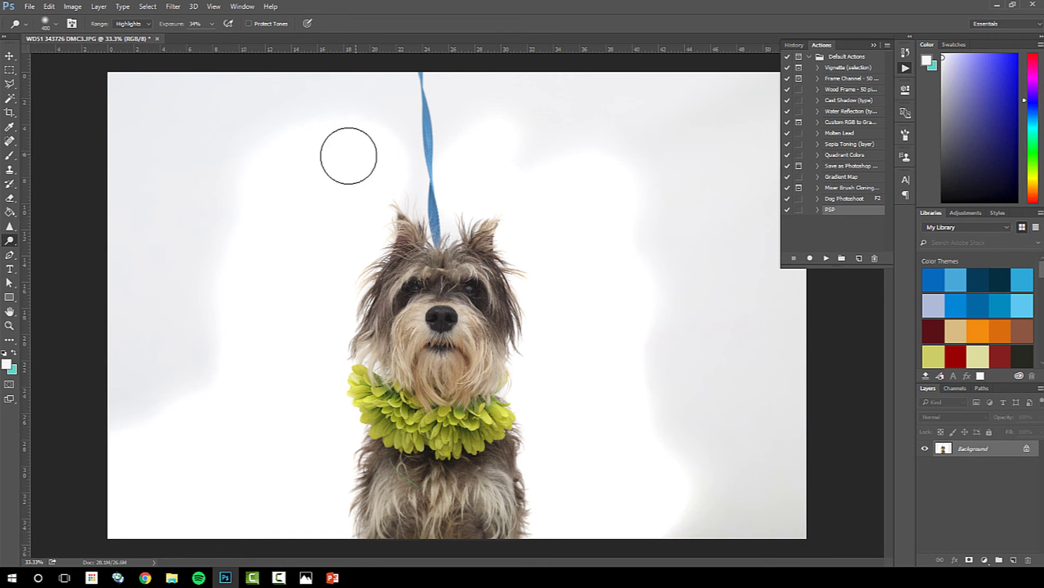
Whiten the remaining background with a 400 px Dodge brush and paint out the blue leash in white with the Brush tool.
{"action": "mouse_move", "coordinate": [251, 182]}
{"action": "left_mouse_down"}
{"action": "mouse_move", "coordinate": [132, 399]}
{"action": "mouse_move", "coordinate": [89, 385]}
{"action": "mouse_move", "coordinate": [74, 335]}
{"action": "mouse_move", "coordinate": [102, 342]}
{"action": "mouse_move", "coordinate": [179, 188]}
{"action": "mouse_move", "coordinate": [103, 142]}
{"action": "mouse_move", "coordinate": [508, 62]}
{"action": "mouse_move", "coordinate": [265, 89]}
{"action": "mouse_move", "coordinate": [373, 108]}
{"action": "mouse_move", "coordinate": [729, 122]}
{"action": "mouse_move", "coordinate": [633, 190]}
{"action": "mouse_move", "coordinate": [682, 170]}
{"action": "mouse_move", "coordinate": [737, 183]}
{"action": "mouse_move", "coordinate": [805, 120]}
{"action": "mouse_move", "coordinate": [770, 469]}
{"action": "mouse_move", "coordinate": [674, 504]}
{"action": "mouse_move", "coordinate": [721, 384]}
{"action": "mouse_move", "coordinate": [653, 403]}
{"action": "mouse_move", "coordinate": [671, 284]}
{"action": "mouse_move", "coordinate": [731, 308]}
{"action": "mouse_move", "coordinate": [777, 311]}
{"action": "mouse_move", "coordinate": [791, 265]}
{"action": "mouse_move", "coordinate": [734, 152]}
{"action": "mouse_move", "coordinate": [599, 126]}
{"action": "mouse_move", "coordinate": [503, 126]}
{"action": "mouse_move", "coordinate": [506, 142]}
{"action": "mouse_move", "coordinate": [442, 159]}
{"action": "mouse_move", "coordinate": [393, 137]}
{"action": "left_mouse_up"}
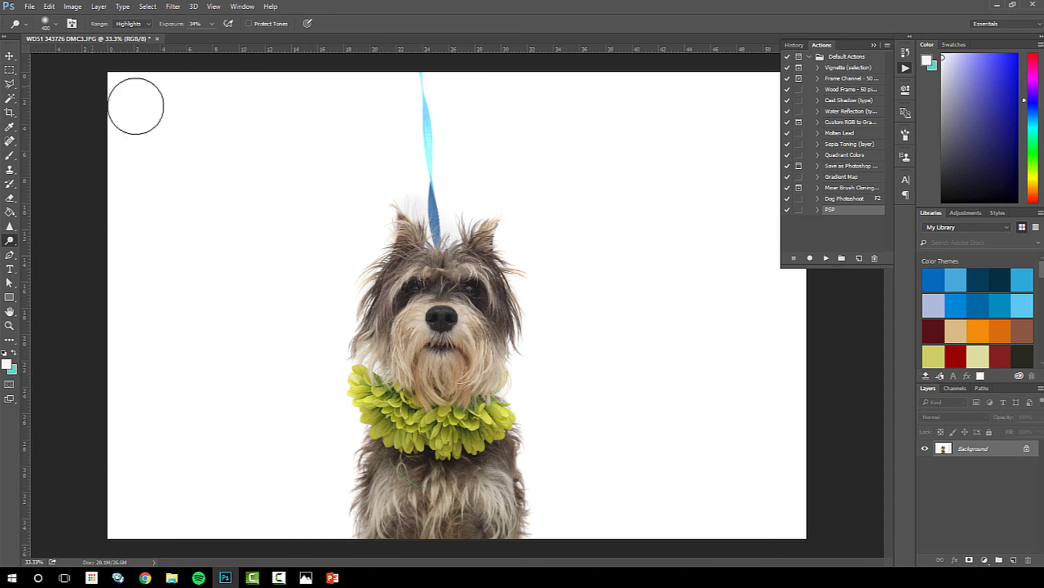
{"action": "mouse_move", "coordinate": [414, 91]}
{"action": "left_mouse_down"}
{"action": "mouse_move", "coordinate": [413, 121]}
{"action": "mouse_move", "coordinate": [438, 186]}
{"action": "mouse_move", "coordinate": [417, 171]}
{"action": "mouse_move", "coordinate": [399, 114]}
{"action": "mouse_move", "coordinate": [434, 121]}
{"action": "mouse_move", "coordinate": [432, 62]}
{"action": "left_mouse_up"}
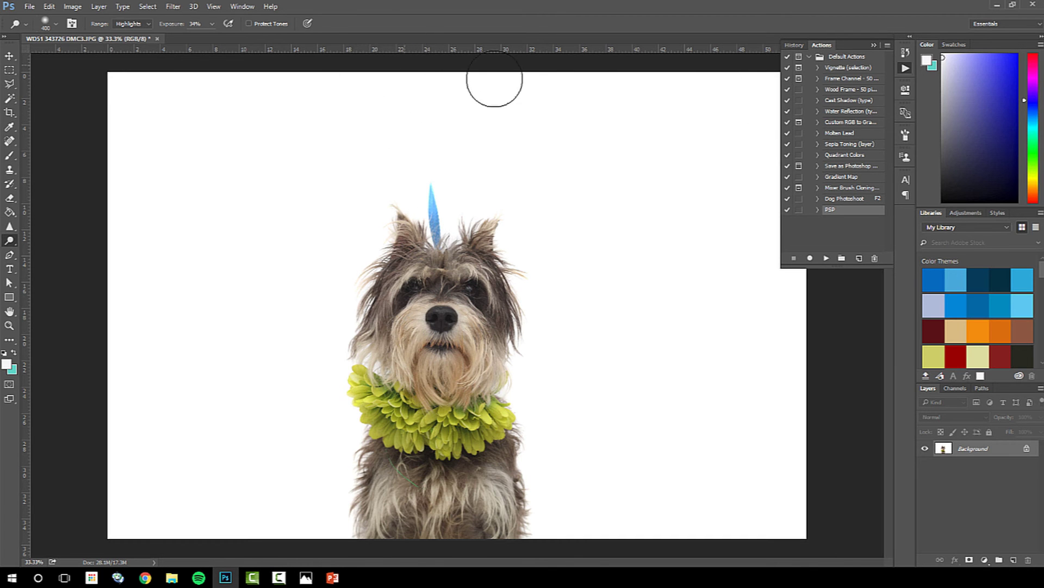
{"action": "left_click", "coordinate": [10, 156]}
{"action": "left_click", "coordinate": [446, 187], "text": "alt"}
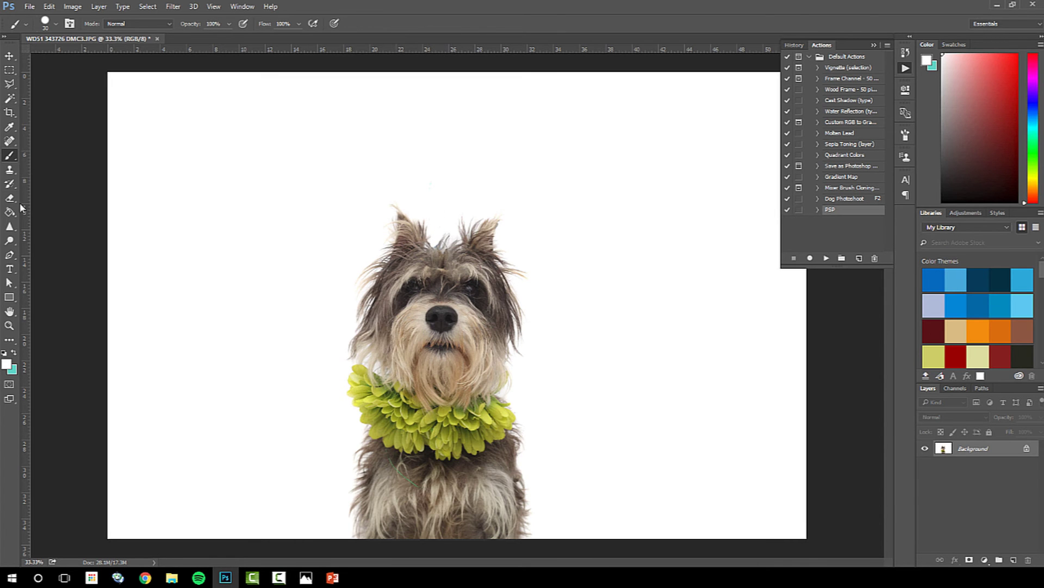
Switch back to the Dodge tool and review the whitened schnauzer photo at 16.7% zoom.
{"action": "key", "text": "e"}
{"action": "left_click", "coordinate": [11, 226]}
{"action": "left_click", "coordinate": [9, 240]}
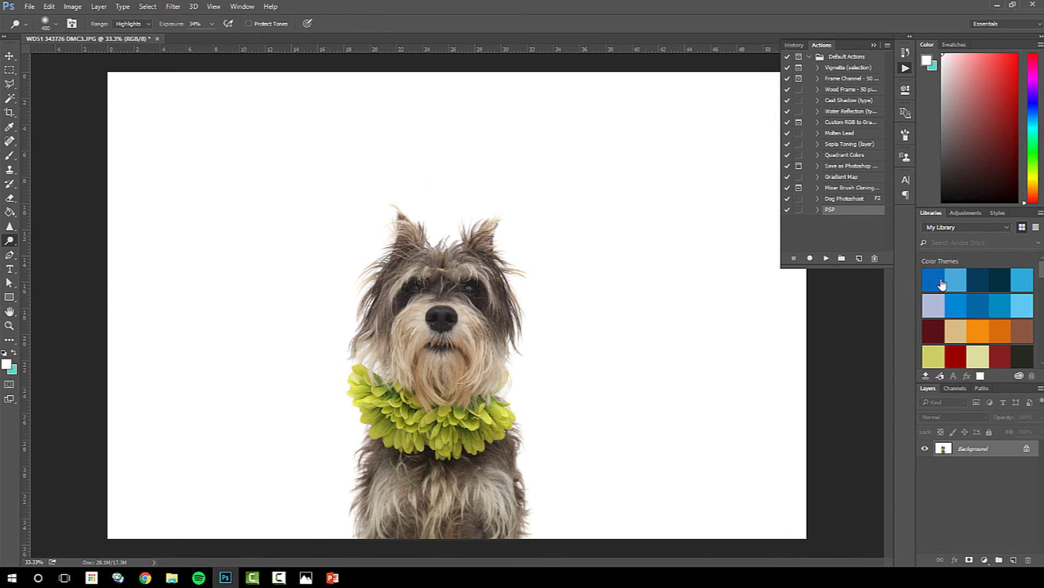
{"action": "left_click", "coordinate": [9, 327]}
{"action": "left_click", "coordinate": [446, 348], "text": "alt"}
{"action": "left_click", "coordinate": [598, 420], "text": "alt"}
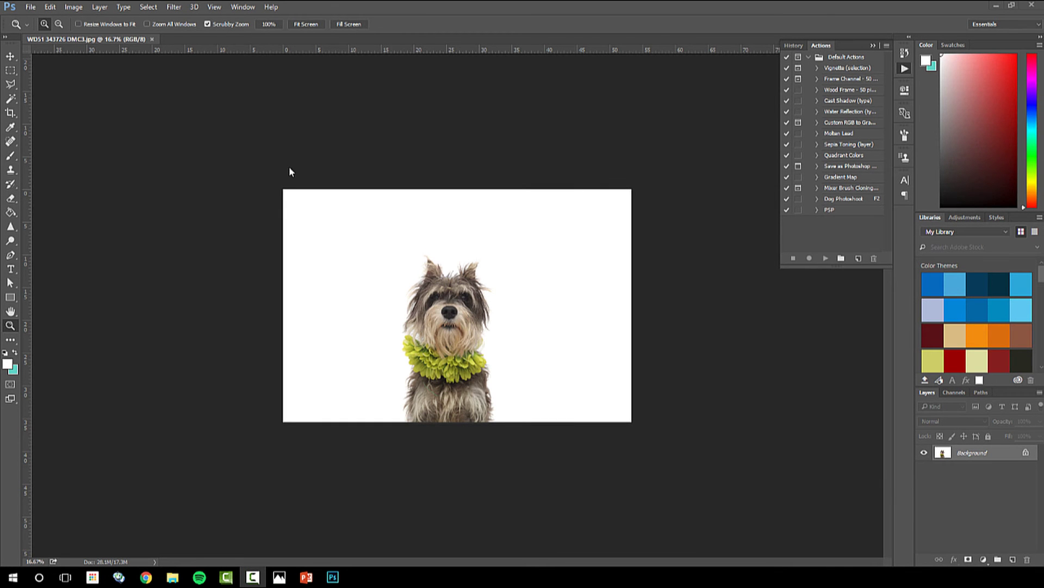
Open the desktop photo WD60 343759 DMC3 in Adobe Photoshop CC 2015.
{"action": "left_click", "coordinate": [999, 5]}
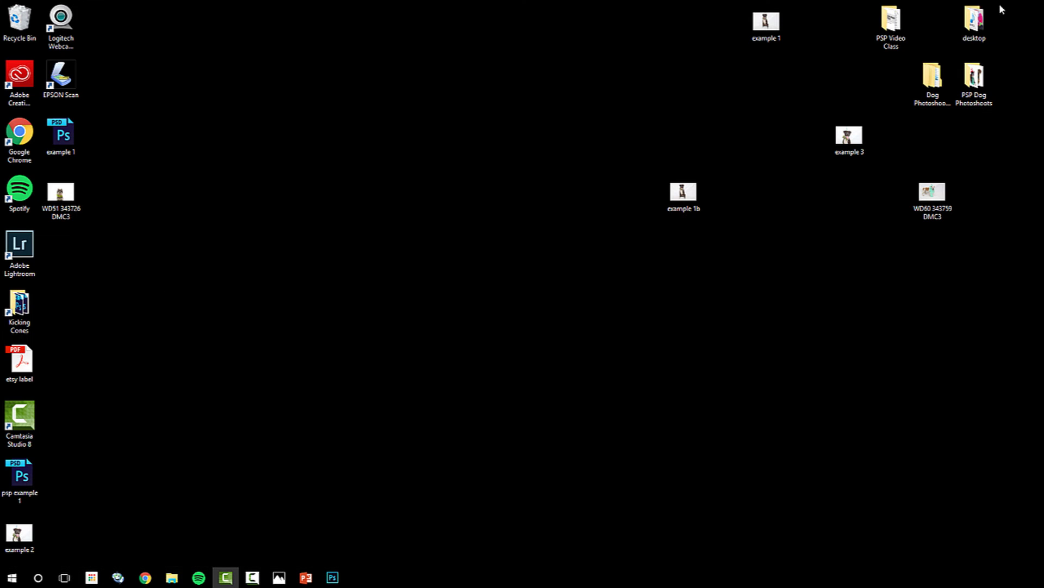
{"action": "right_click", "coordinate": [933, 195]}
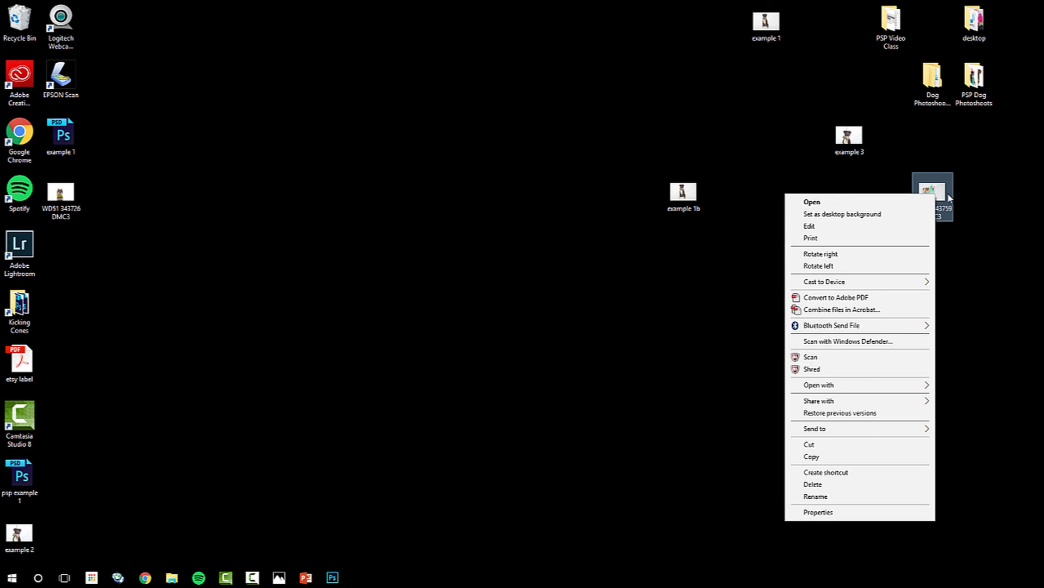
{"action": "left_click", "coordinate": [943, 201]}
{"action": "right_click", "coordinate": [936, 194]}
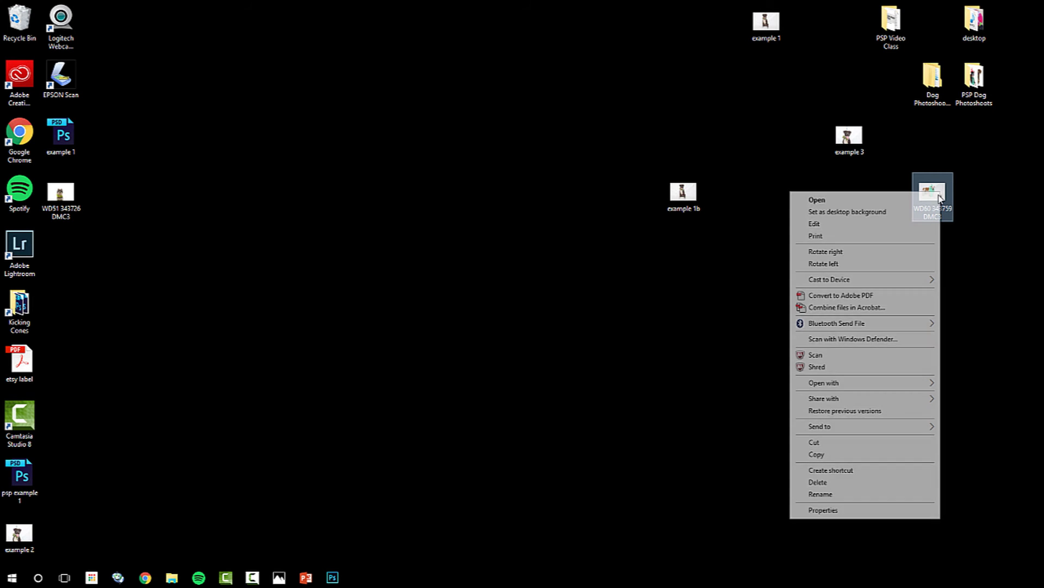
{"action": "left_click", "coordinate": [932, 202]}
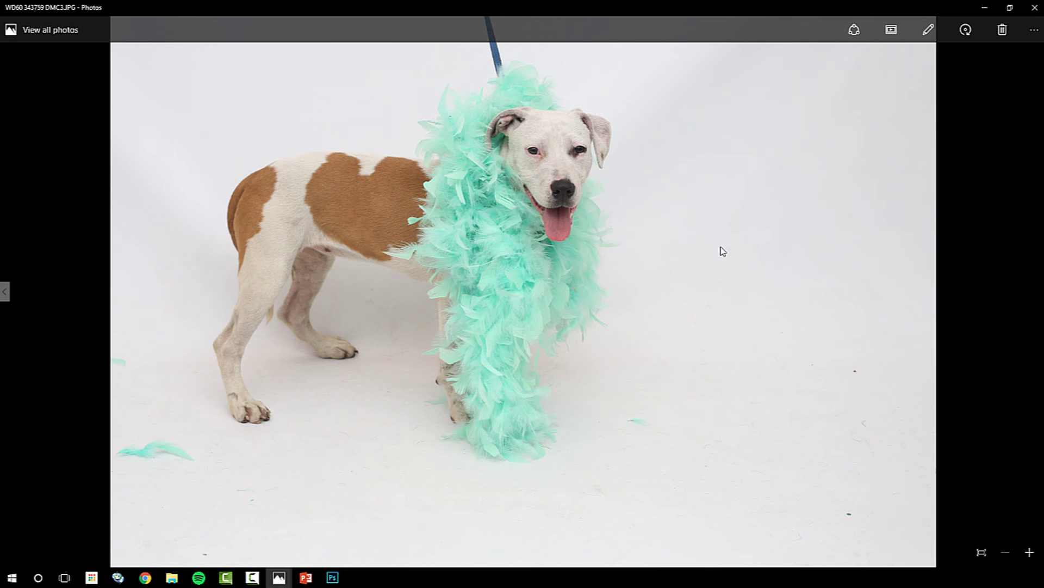
{"action": "right_click", "coordinate": [636, 228]}
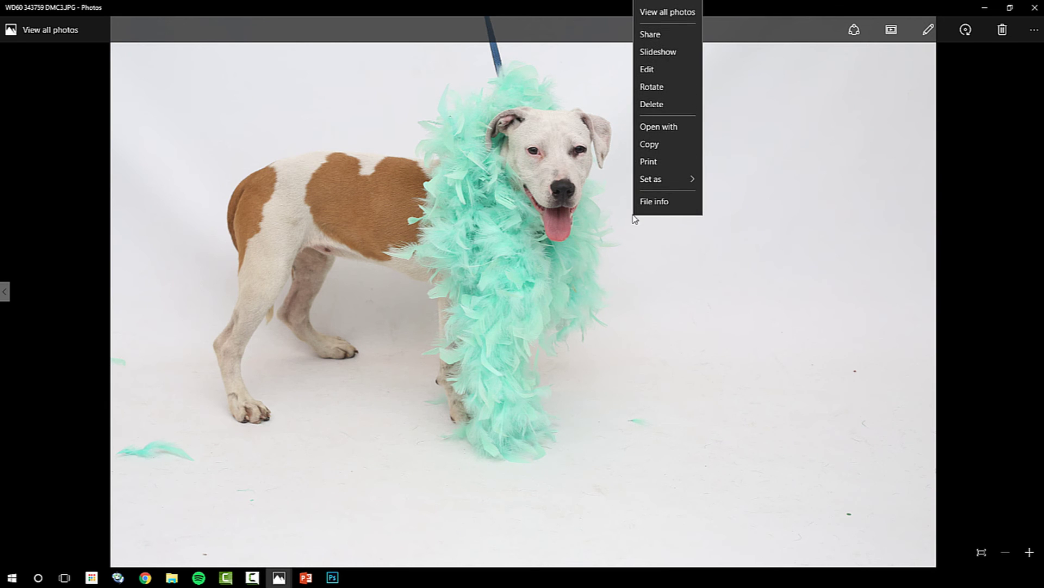
{"action": "left_click", "coordinate": [657, 129]}
{"action": "left_click", "coordinate": [116, 215]}
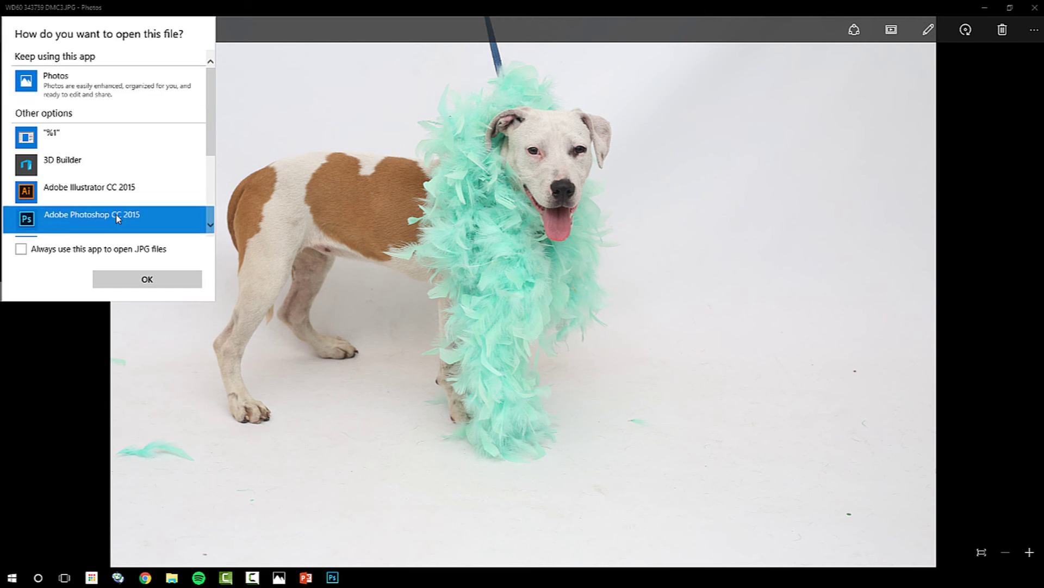
{"action": "left_click", "coordinate": [116, 214]}
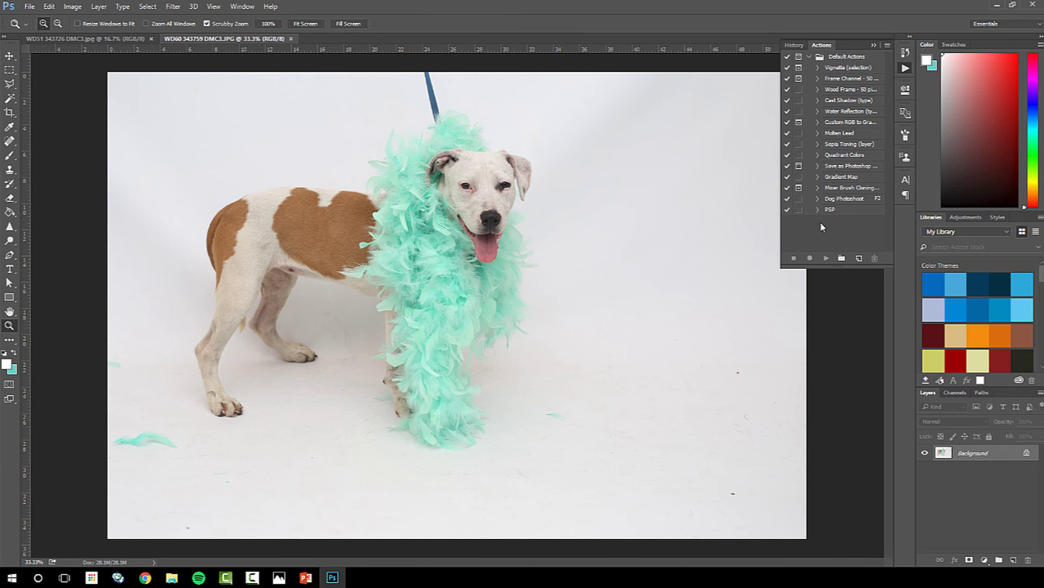
Run the PSP action on the feather-boa dog photo and move the dog toward the canvas centre.
{"action": "left_click", "coordinate": [836, 211]}
{"action": "left_click", "coordinate": [826, 258]}
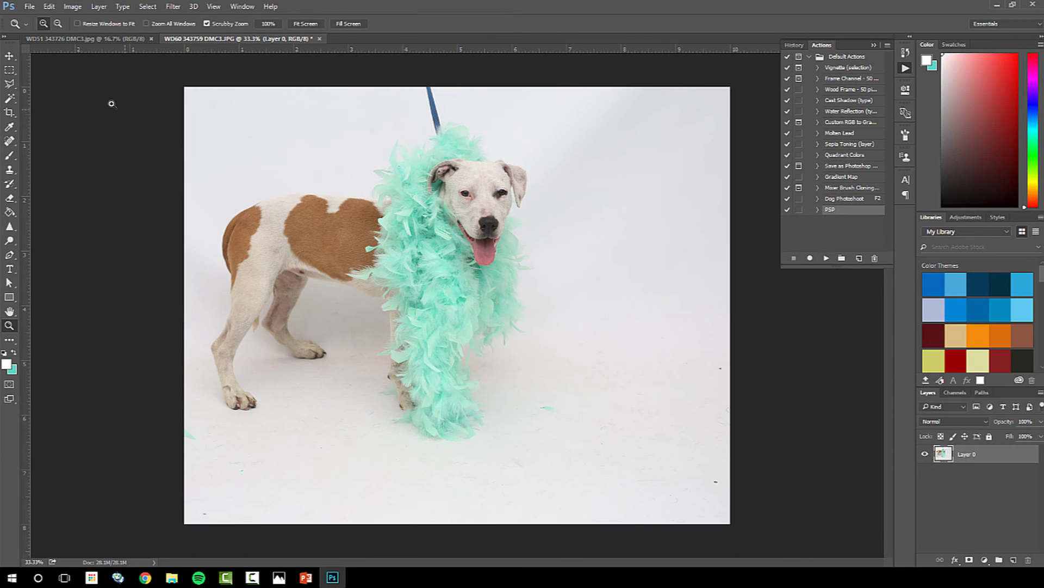
{"action": "left_click", "coordinate": [9, 55]}
{"action": "left_click_drag", "start_coordinate": [294, 193], "coordinate": [357, 215]}
Scale up Layer 0 with Free Transform until it covers the whole canvas, and reposition the dog within the frame.
{"action": "key", "text": "ctrl+t"}
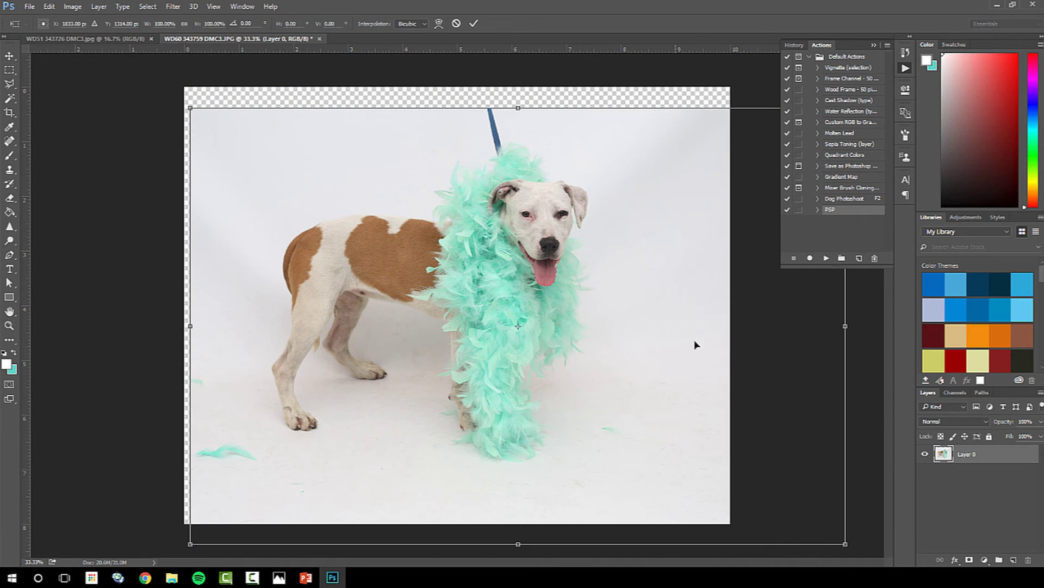
{"action": "left_click_drag", "start_coordinate": [850, 545], "coordinate": [885, 571]}
{"action": "left_click_drag", "start_coordinate": [453, 363], "coordinate": [487, 366]}
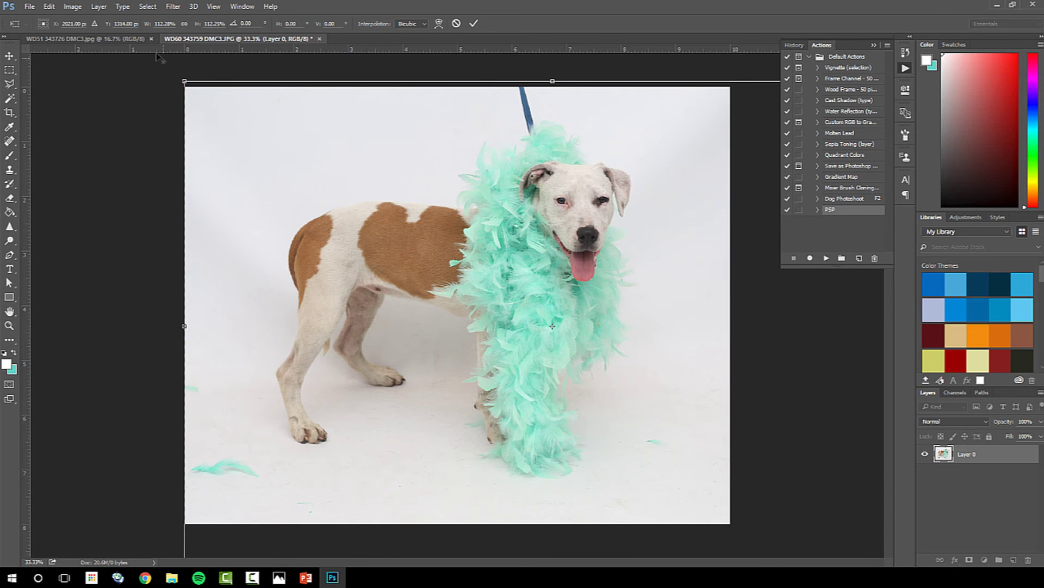
{"action": "left_click_drag", "start_coordinate": [180, 78], "coordinate": [150, 57]}
{"action": "left_click_drag", "start_coordinate": [320, 240], "coordinate": [325, 248]}
{"action": "key", "text": "Return"}
Save the feather-boa dog photo to the desktop as a Photoshop file named Lightroom Example.
{"action": "key", "text": "ctrl+shift+s"}
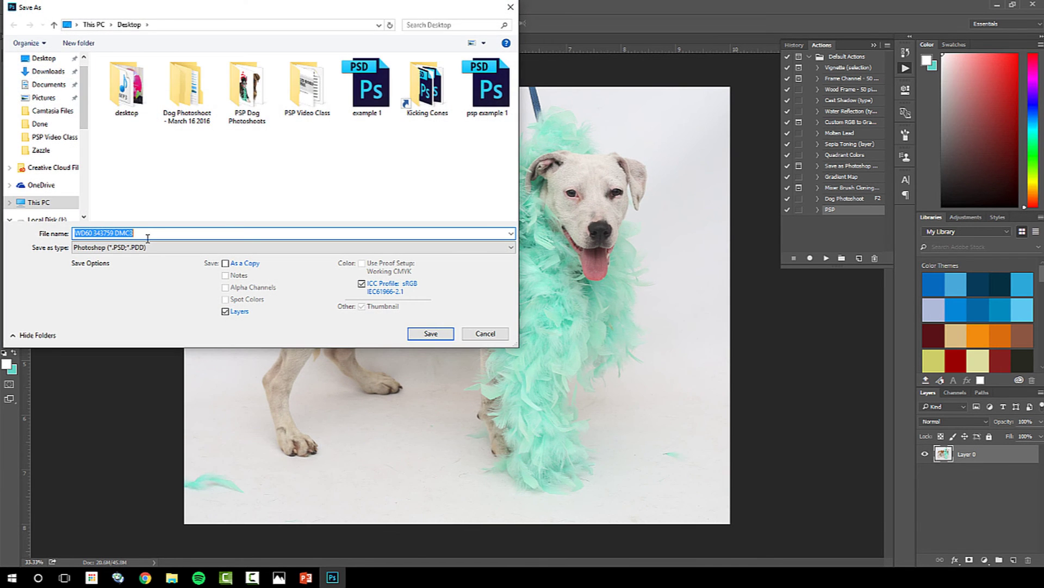
{"action": "type", "text": "Lightroom Example"}
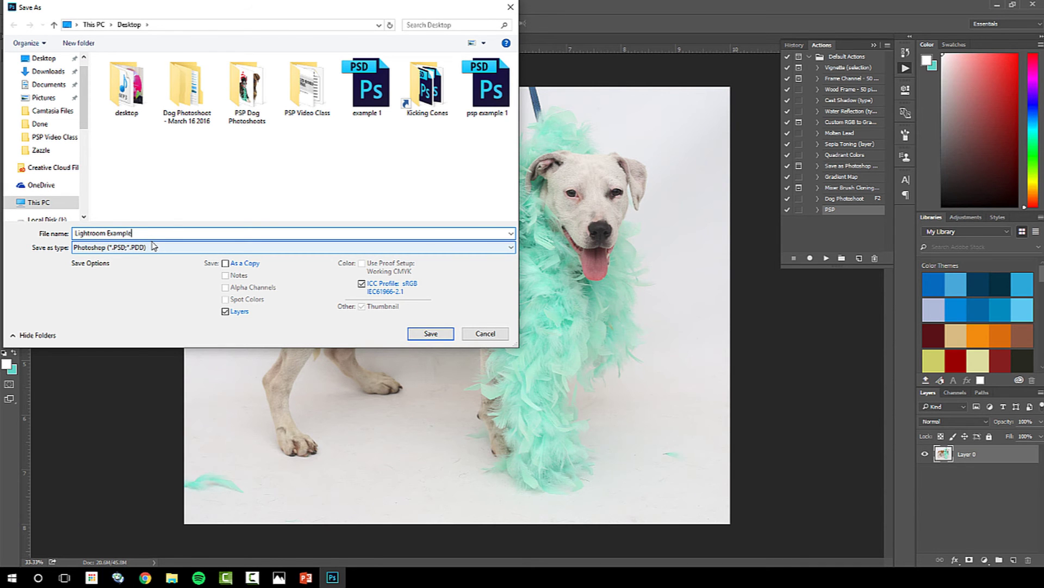
{"action": "key", "text": "Return"}
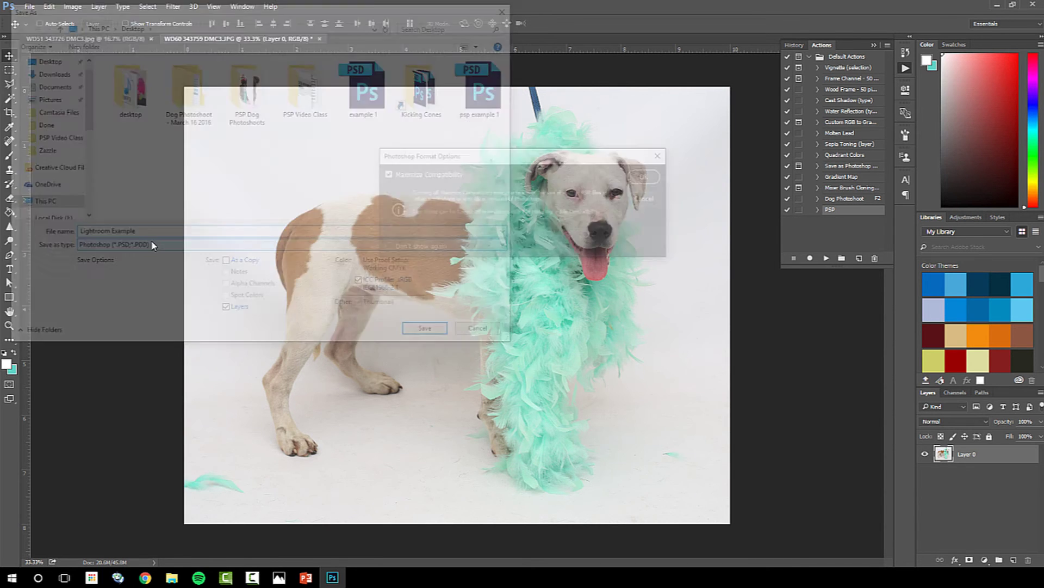
{"action": "left_click", "coordinate": [642, 177]}
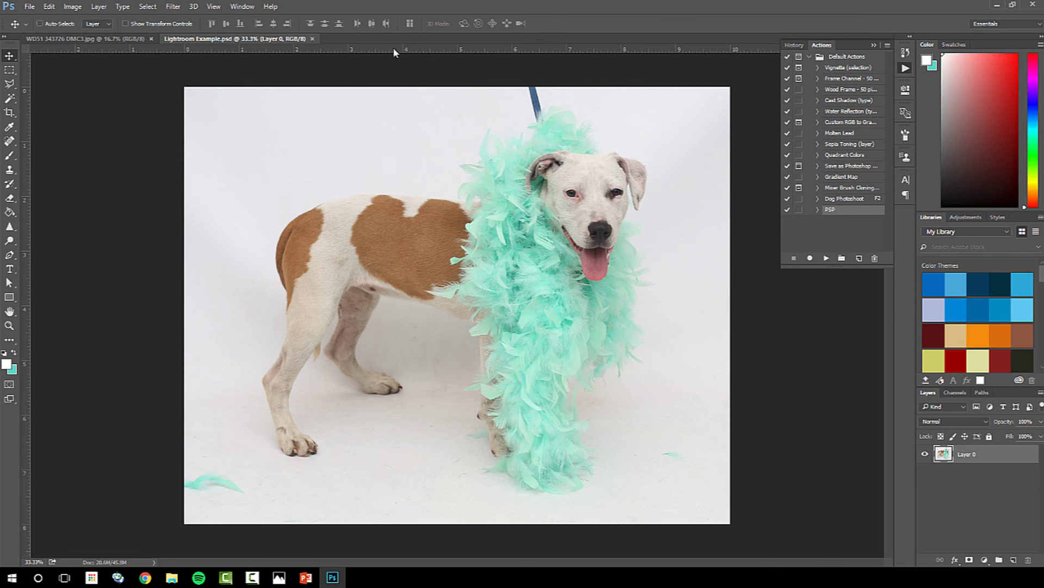
Close both open Photoshop documents and the photo viewer, and launch Adobe Lightroom from the desktop.
{"action": "left_click", "coordinate": [313, 39]}
{"action": "left_click", "coordinate": [151, 38]}
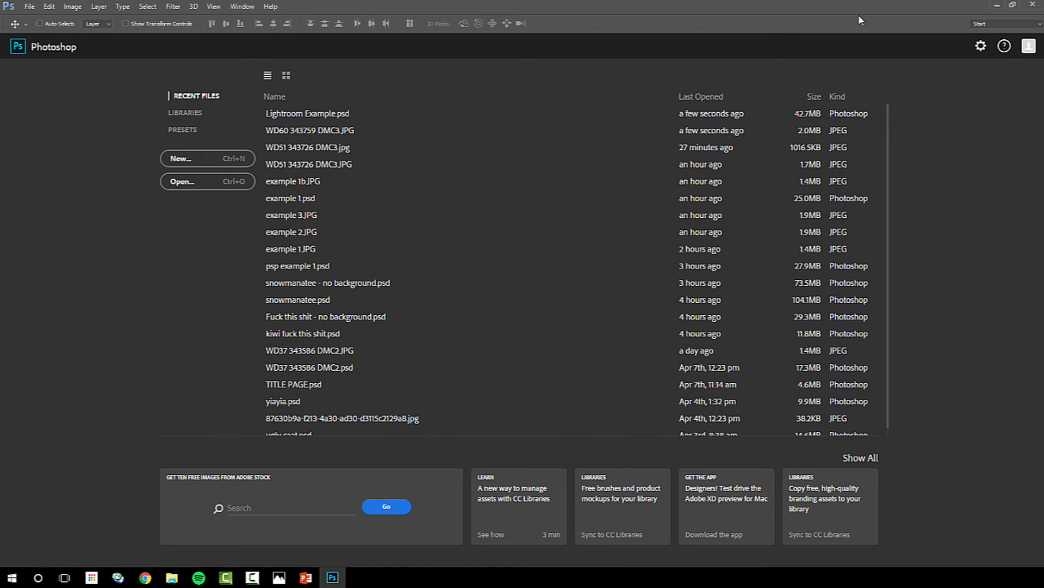
{"action": "left_click", "coordinate": [993, 6]}
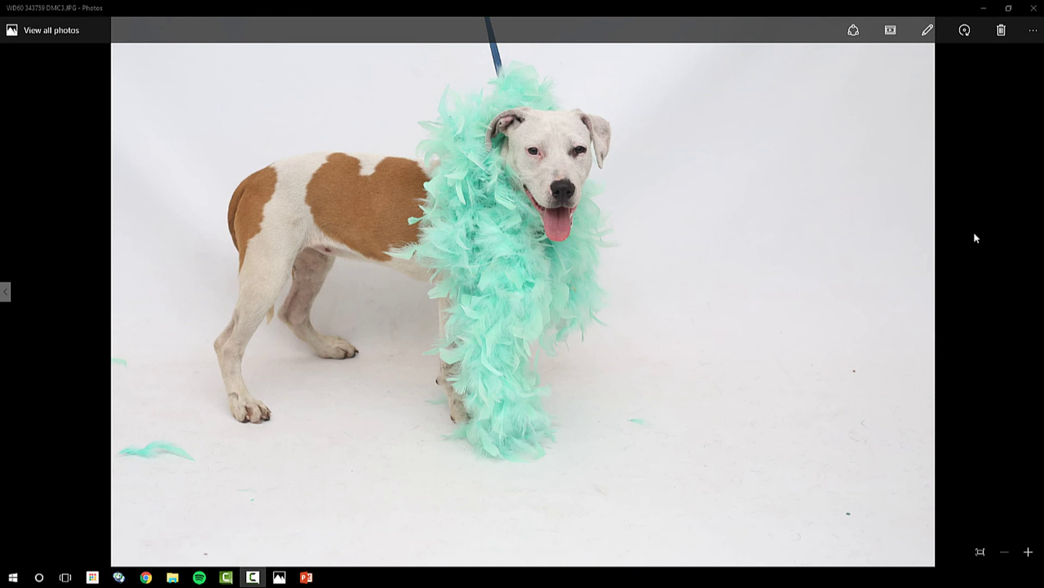
{"action": "left_click", "coordinate": [1036, 7]}
{"action": "left_click", "coordinate": [29, 250]}
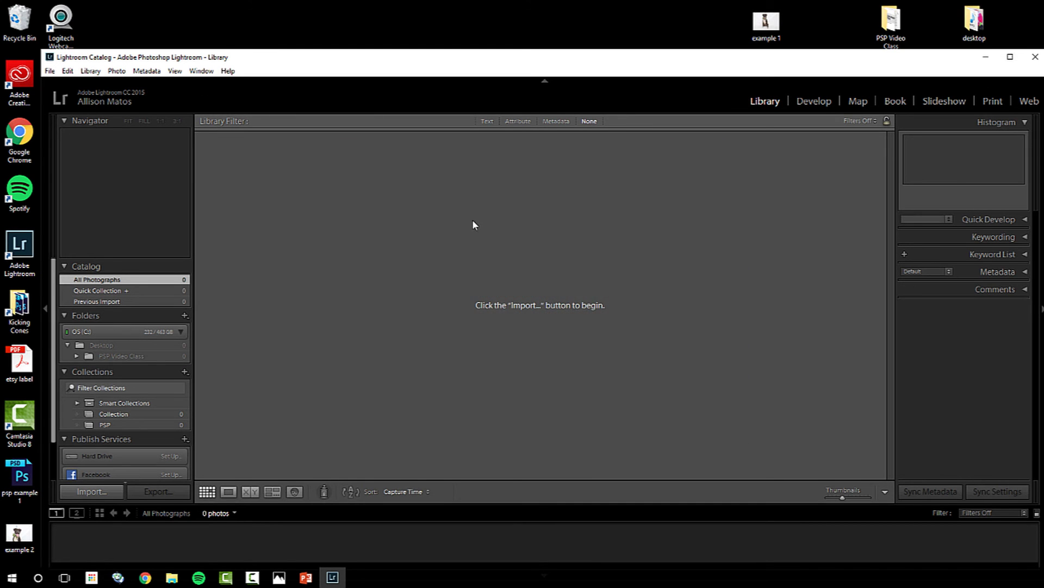
Select the PSP collection and import Lightroom Example.psd from the desktop, adding it to the catalog without moving the file.
{"action": "left_click", "coordinate": [108, 425]}
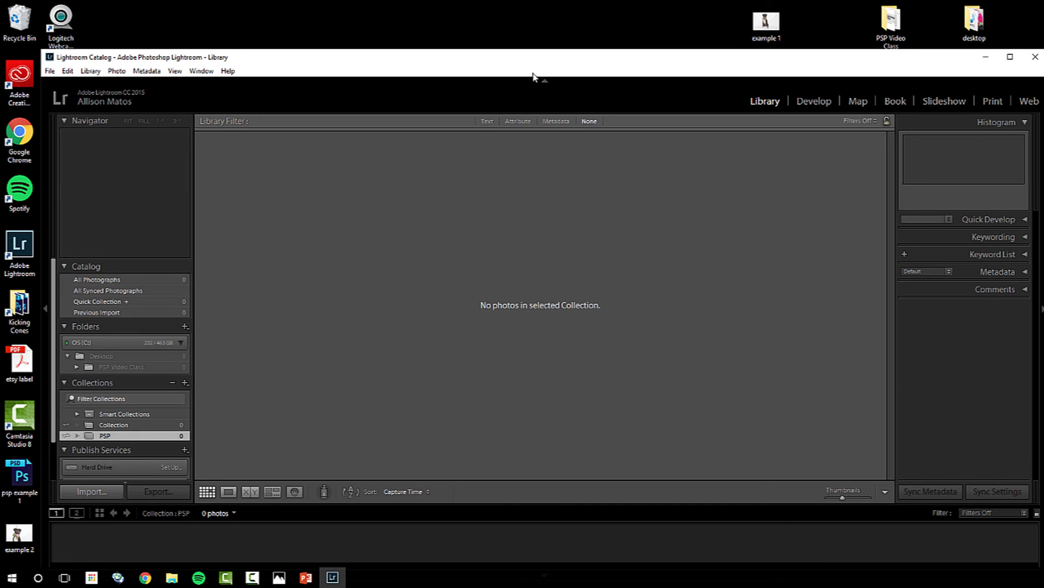
{"action": "left_click_drag", "start_coordinate": [337, 53], "coordinate": [430, 32]}
{"action": "left_click_drag", "start_coordinate": [53, 262], "coordinate": [430, 235]}
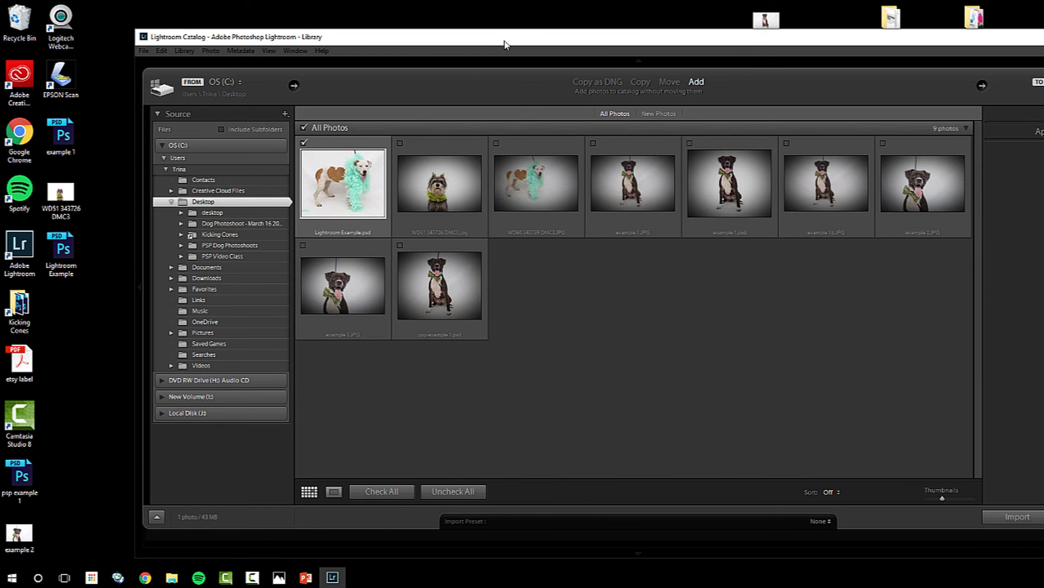
{"action": "left_click_drag", "start_coordinate": [504, 45], "coordinate": [427, 50]}
{"action": "left_click", "coordinate": [1027, 43]}
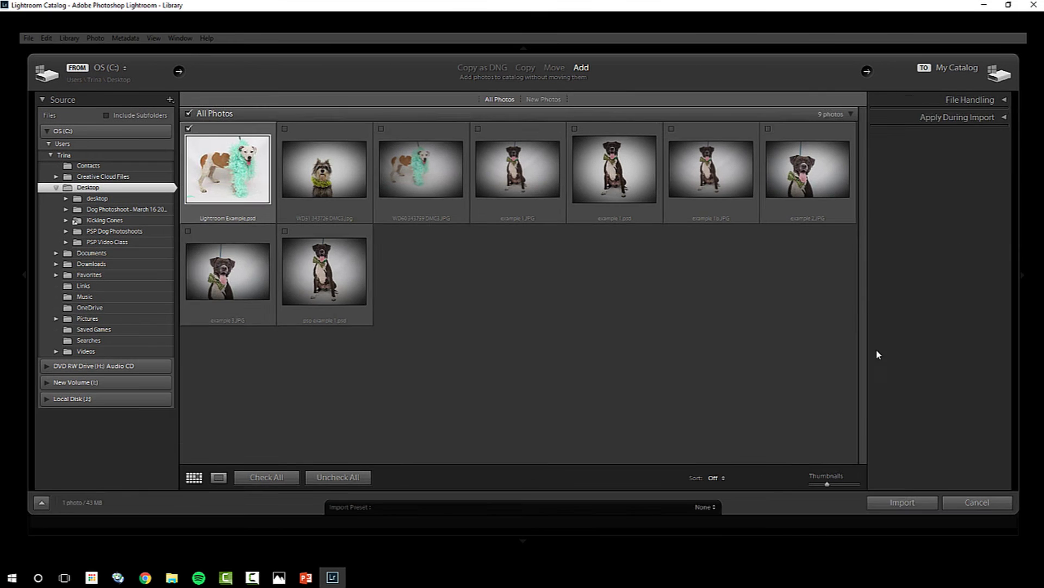
{"action": "left_click", "coordinate": [920, 531]}
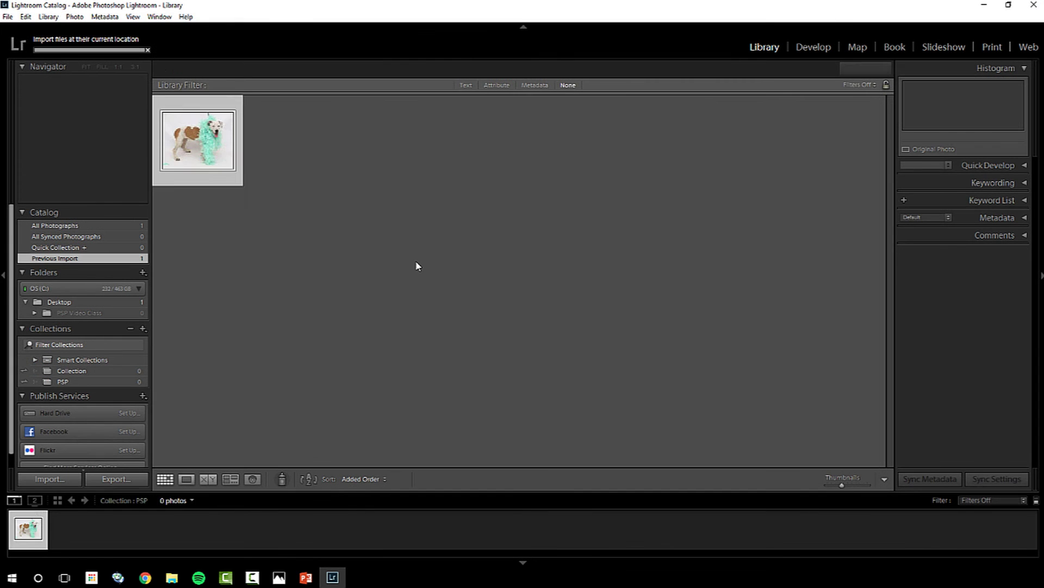
Remove the leash above the feather boa in the Develop module, using Spot Removal in Heal mode.
{"action": "left_click", "coordinate": [814, 51]}
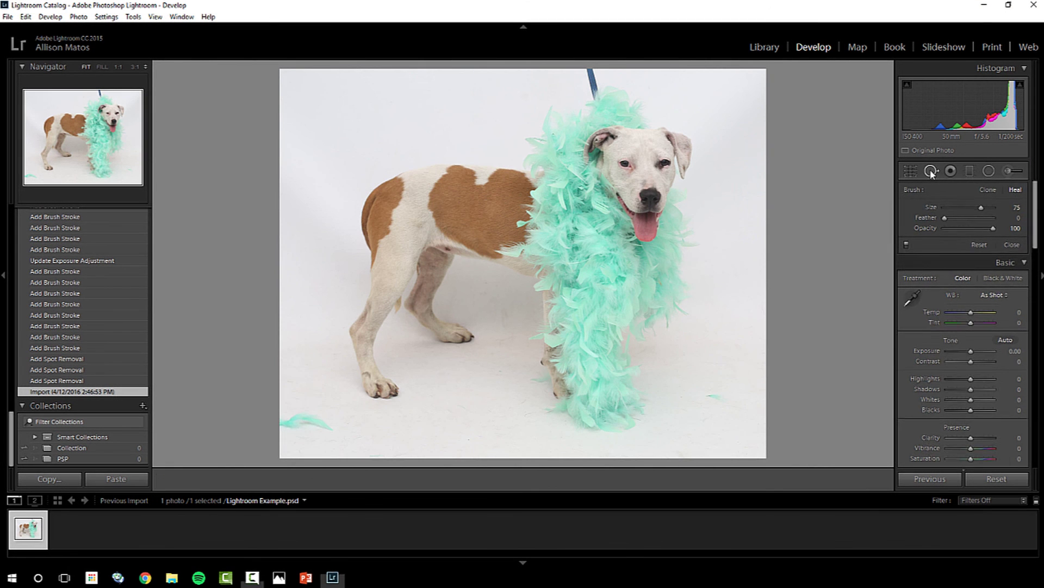
{"action": "left_click", "coordinate": [932, 171]}
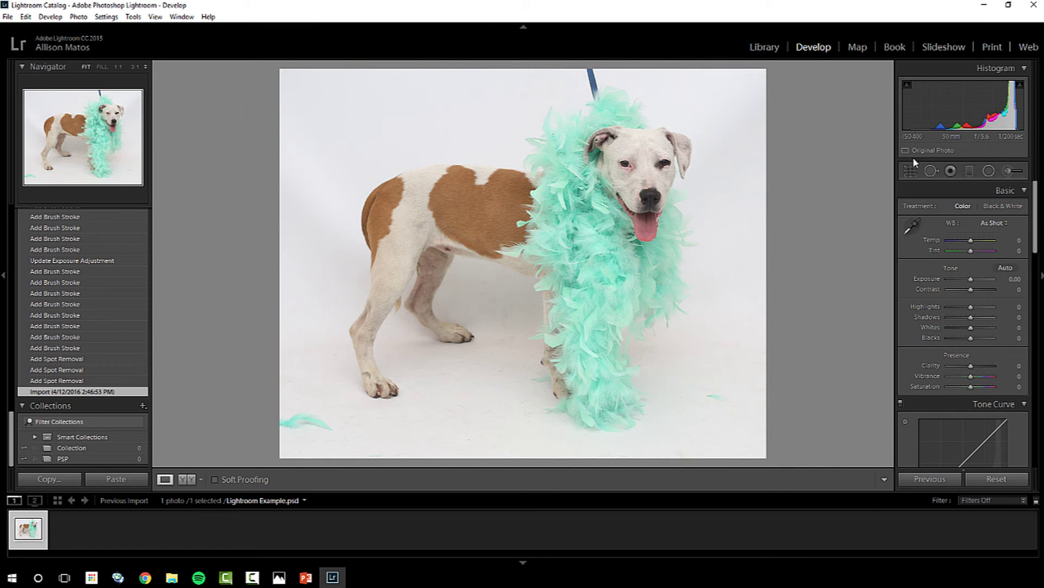
{"action": "left_click", "coordinate": [932, 172]}
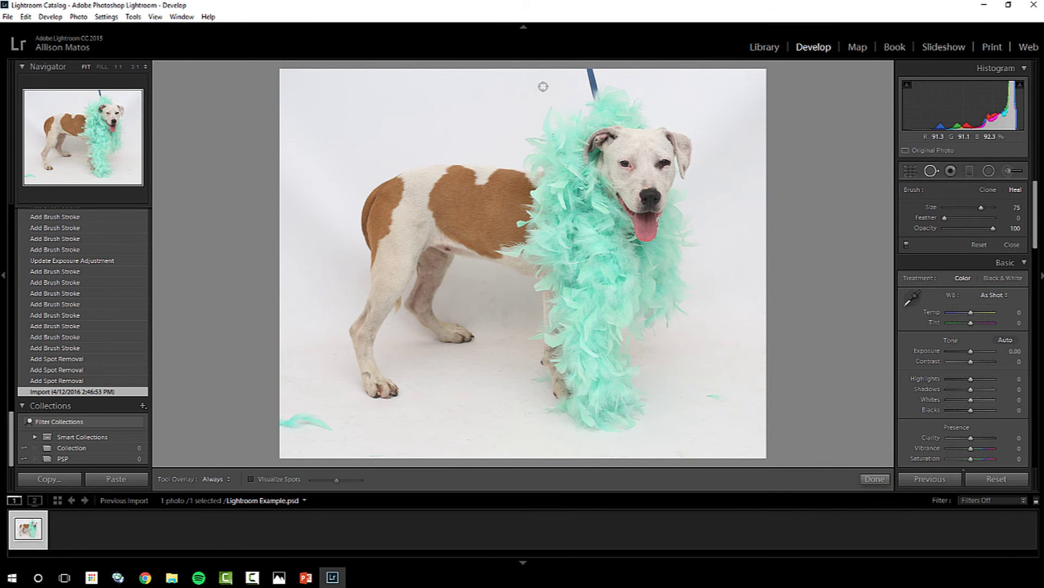
{"action": "key", "text": "alt"}
{"action": "left_click_drag", "start_coordinate": [589, 71], "coordinate": [592, 82]}
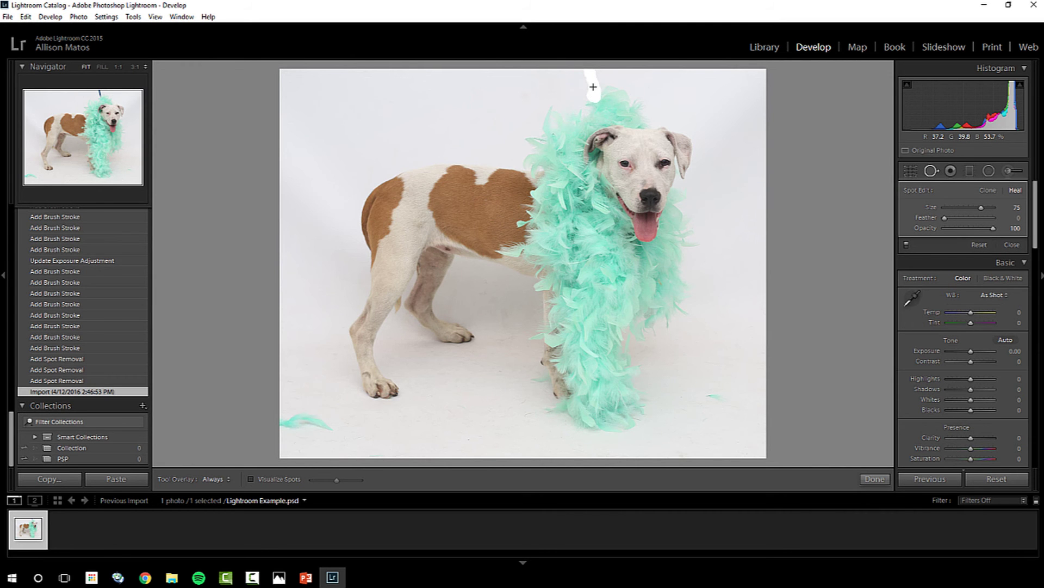
{"action": "left_click_drag", "start_coordinate": [593, 87], "coordinate": [593, 90]}
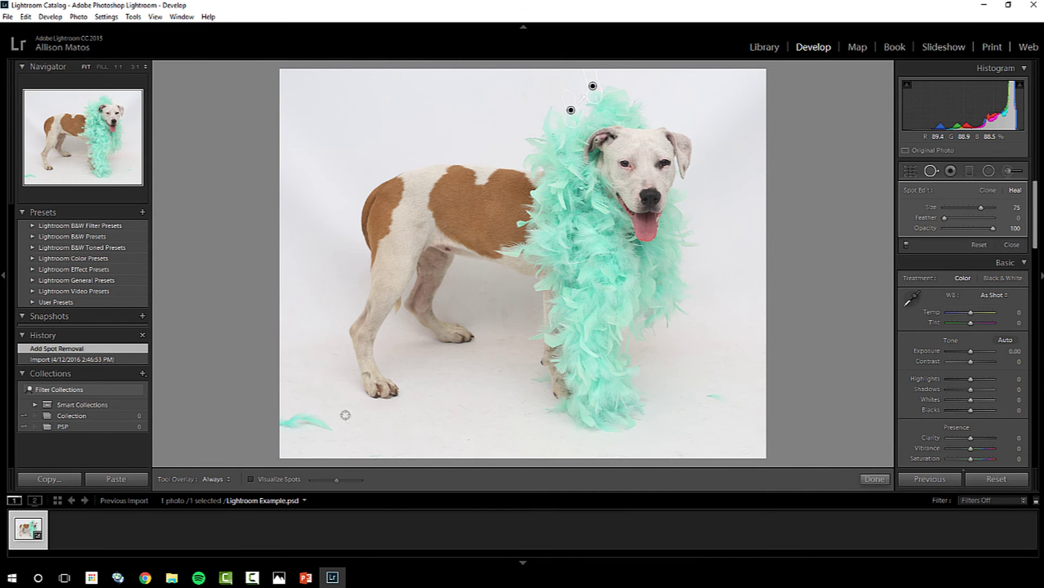
Heal away the loose feathers lying on the floor on both sides of the dog with Spot Removal.
{"action": "key", "text": "Escape"}
{"action": "mouse_move", "coordinate": [303, 424]}
{"action": "left_mouse_down"}
{"action": "mouse_move", "coordinate": [338, 434]}
{"action": "mouse_move", "coordinate": [292, 429]}
{"action": "left_mouse_up"}
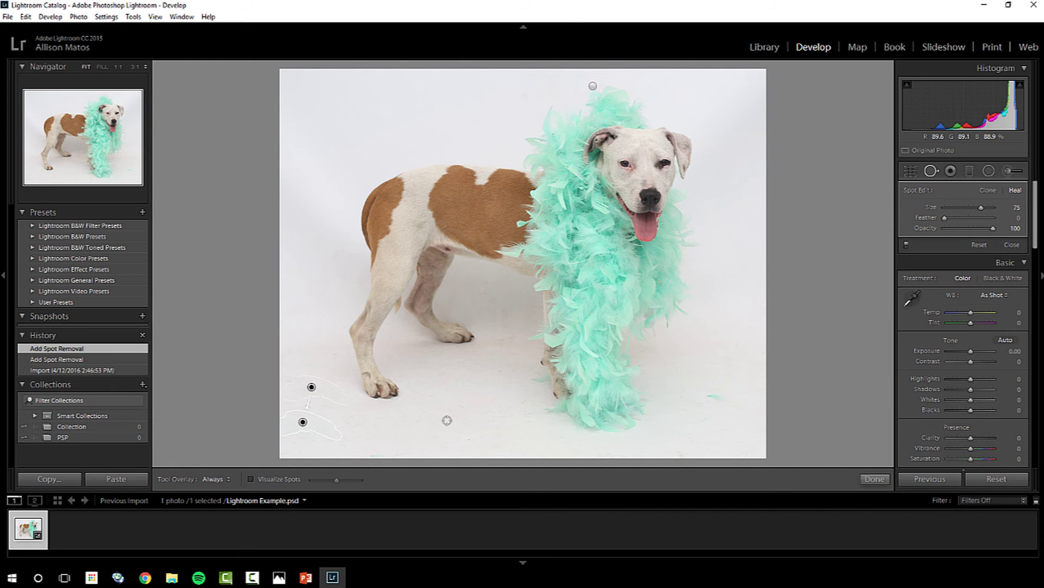
{"action": "left_click_drag", "start_coordinate": [717, 403], "coordinate": [717, 396]}
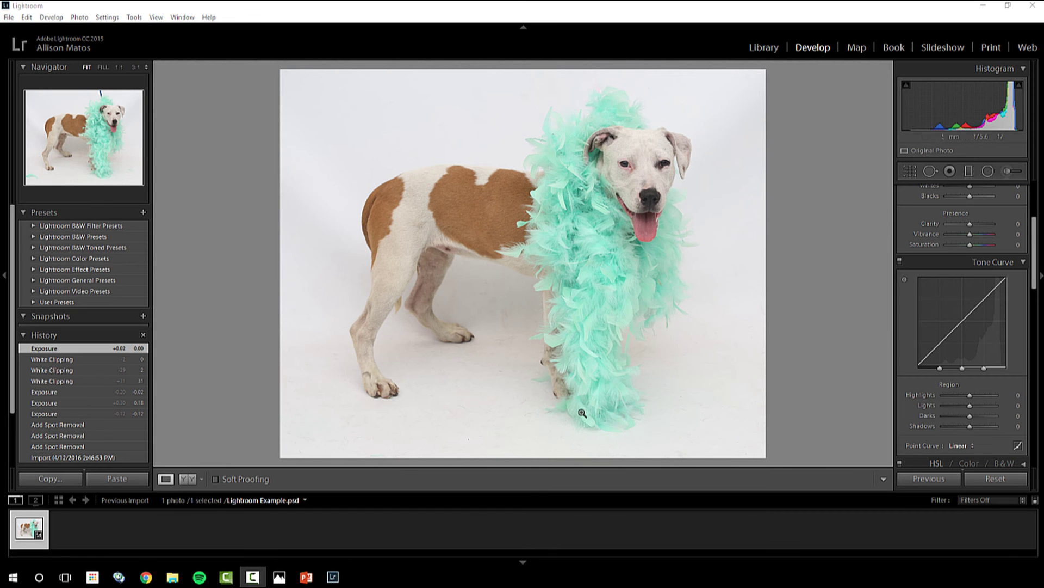
Set the basic tone of the photo to Highlights +5, Shadows +5, Whites +2 and Blacks -2.
{"action": "scroll", "coordinate": [938, 351], "scroll_direction": "up", "scroll_amount": 3}
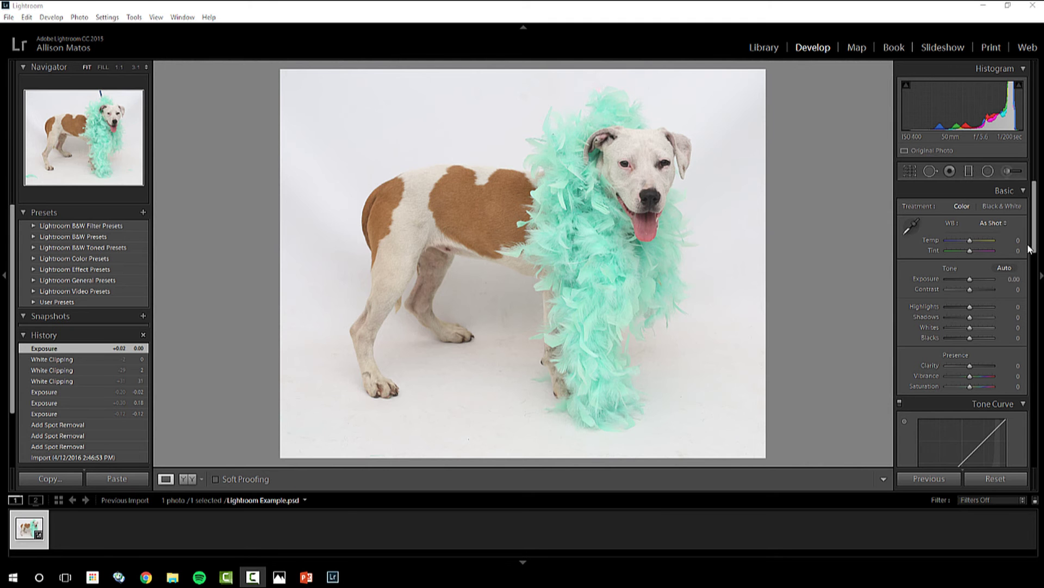
{"action": "left_click_drag", "start_coordinate": [1036, 244], "coordinate": [953, 297]}
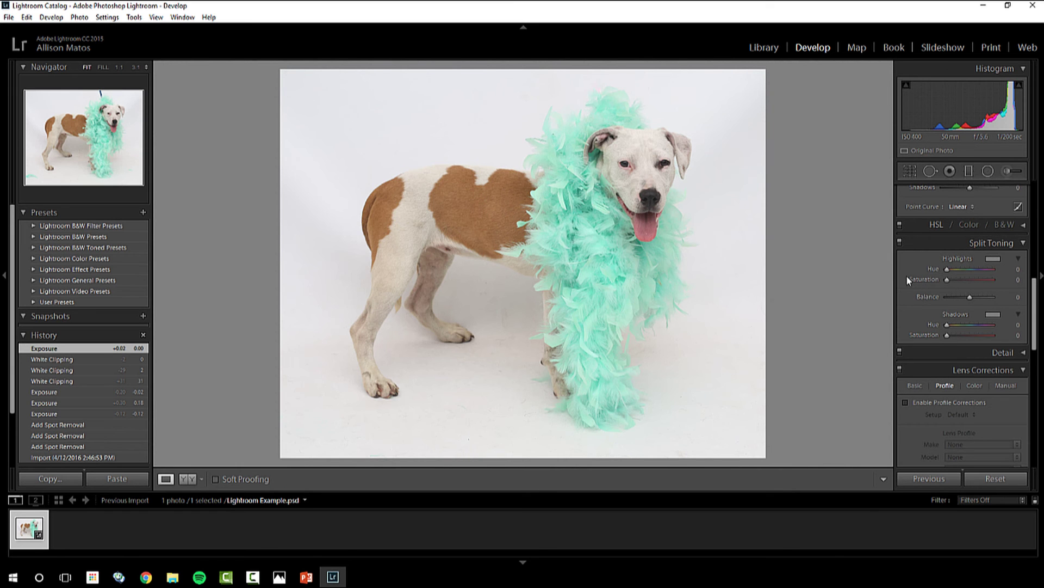
{"action": "scroll", "coordinate": [942, 332], "scroll_direction": "up", "scroll_amount": 4}
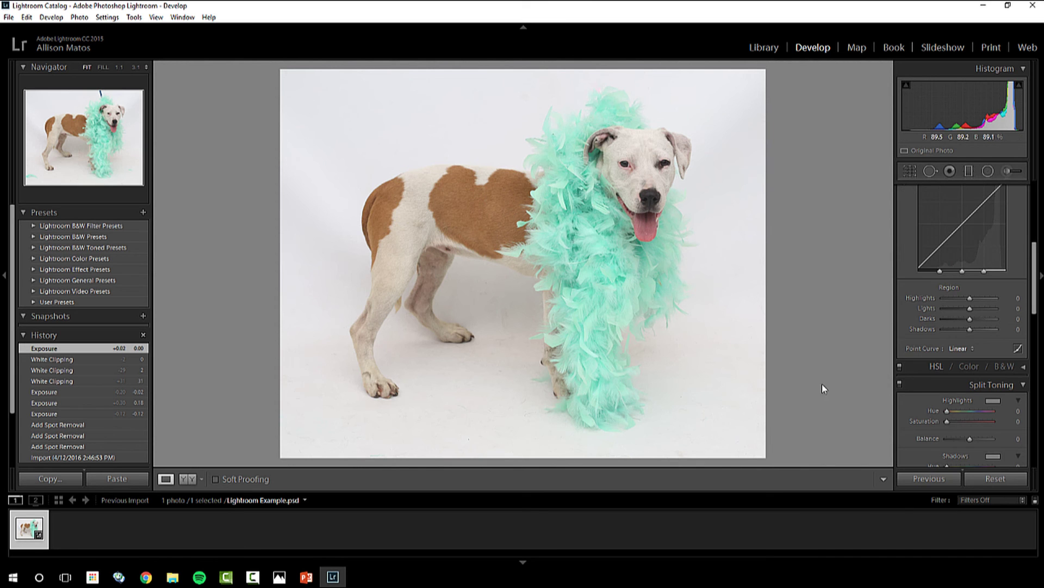
{"action": "scroll", "coordinate": [977, 381], "scroll_direction": "up", "scroll_amount": 6}
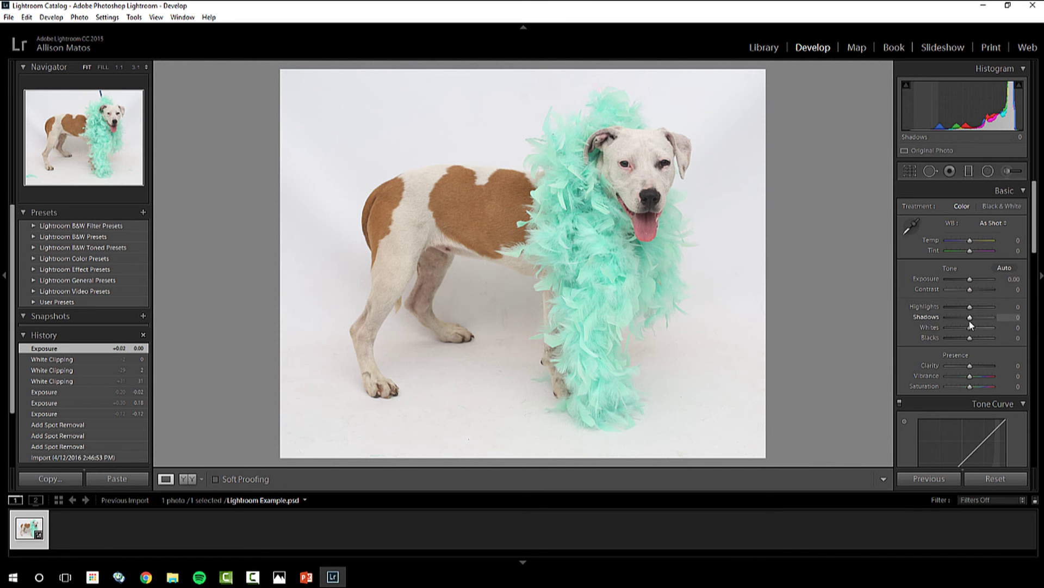
{"action": "mouse_move", "coordinate": [969, 308]}
{"action": "left_mouse_down"}
{"action": "mouse_move", "coordinate": [992, 313]}
{"action": "mouse_move", "coordinate": [960, 312]}
{"action": "mouse_move", "coordinate": [970, 319]}
{"action": "left_mouse_up"}
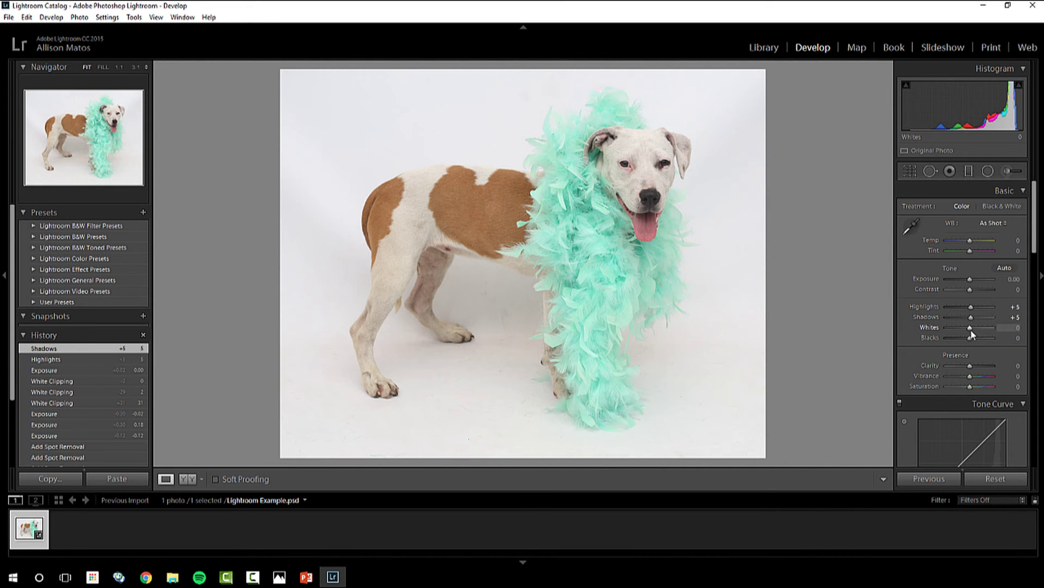
{"action": "mouse_move", "coordinate": [977, 328]}
{"action": "left_mouse_down"}
{"action": "mouse_move", "coordinate": [961, 328]}
{"action": "mouse_move", "coordinate": [968, 338]}
{"action": "left_mouse_up"}
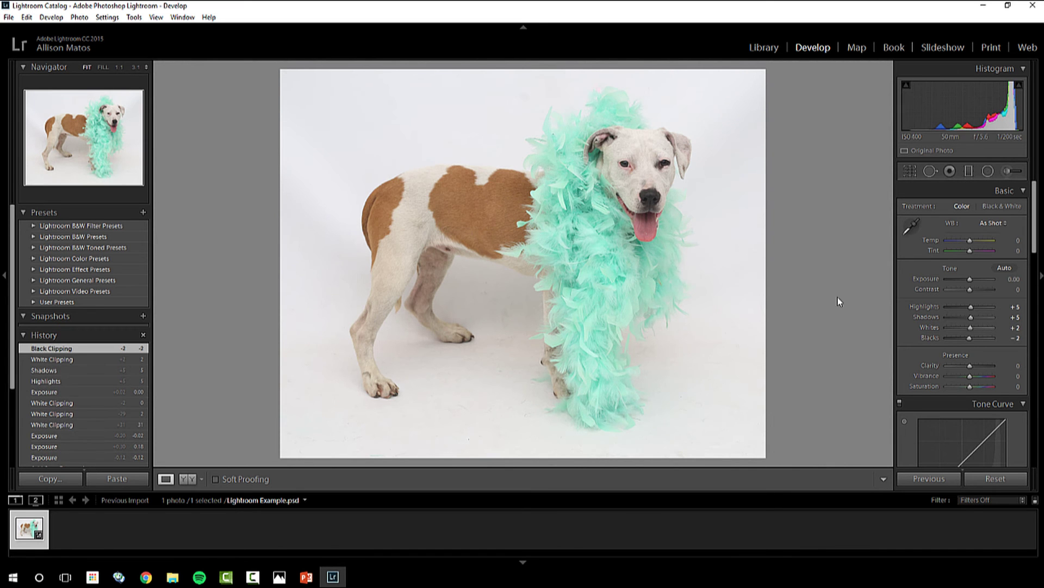
Set Vibrance to +5 and Whites to +21, and adjust the tone curve to Highlights +11 and Shadows +1.
{"action": "scroll", "coordinate": [973, 350], "scroll_direction": "down", "scroll_amount": 5}
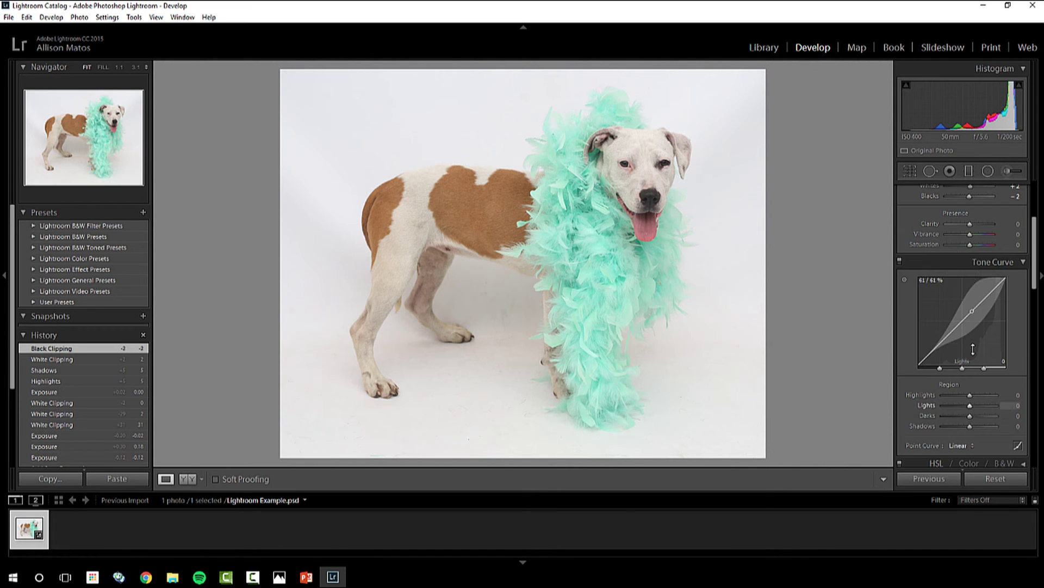
{"action": "left_click_drag", "start_coordinate": [971, 233], "coordinate": [973, 235]}
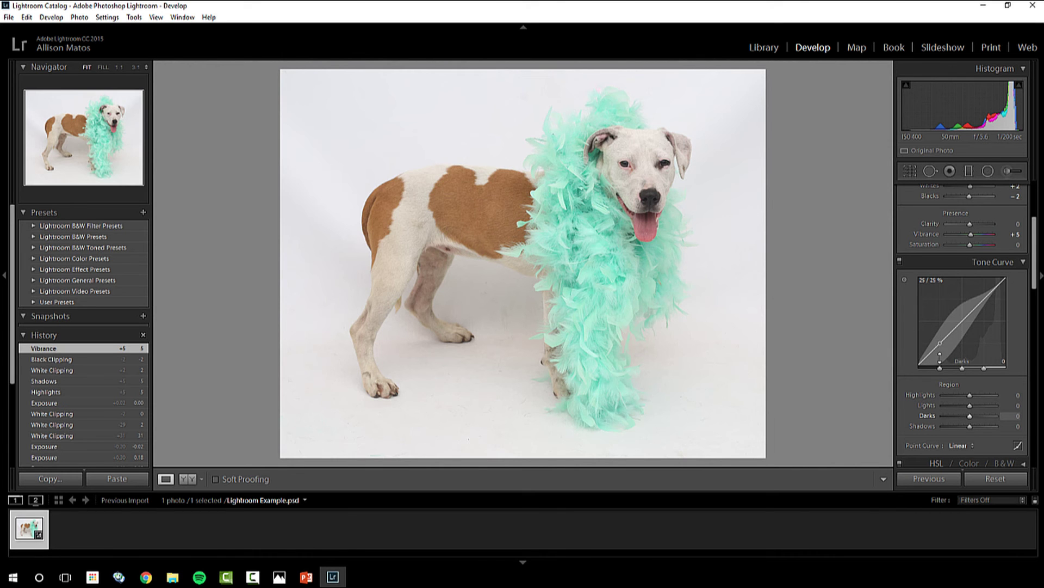
{"action": "left_click_drag", "start_coordinate": [940, 343], "coordinate": [939, 342]}
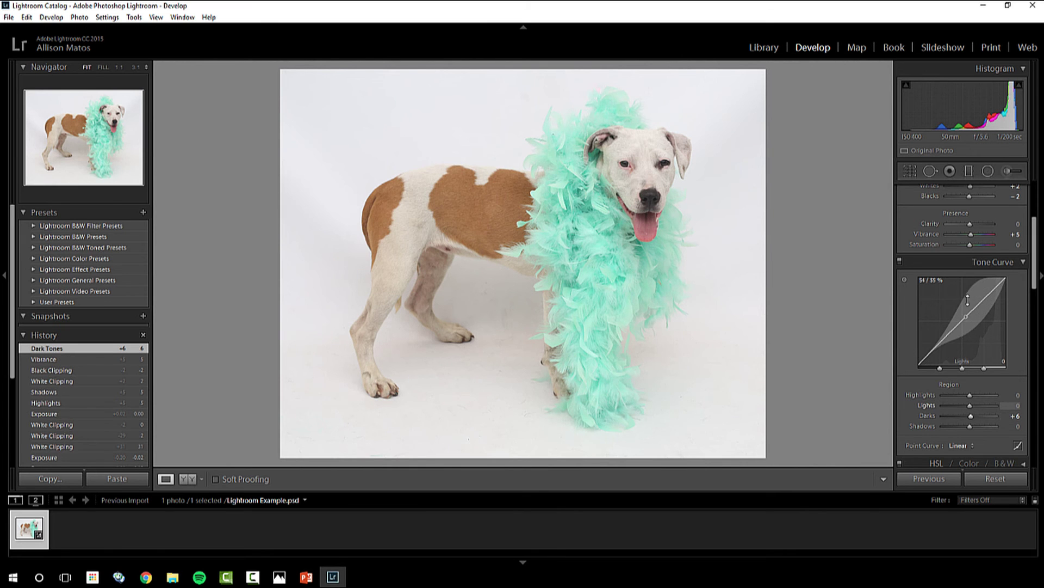
{"action": "left_click_drag", "start_coordinate": [982, 300], "coordinate": [982, 300]}
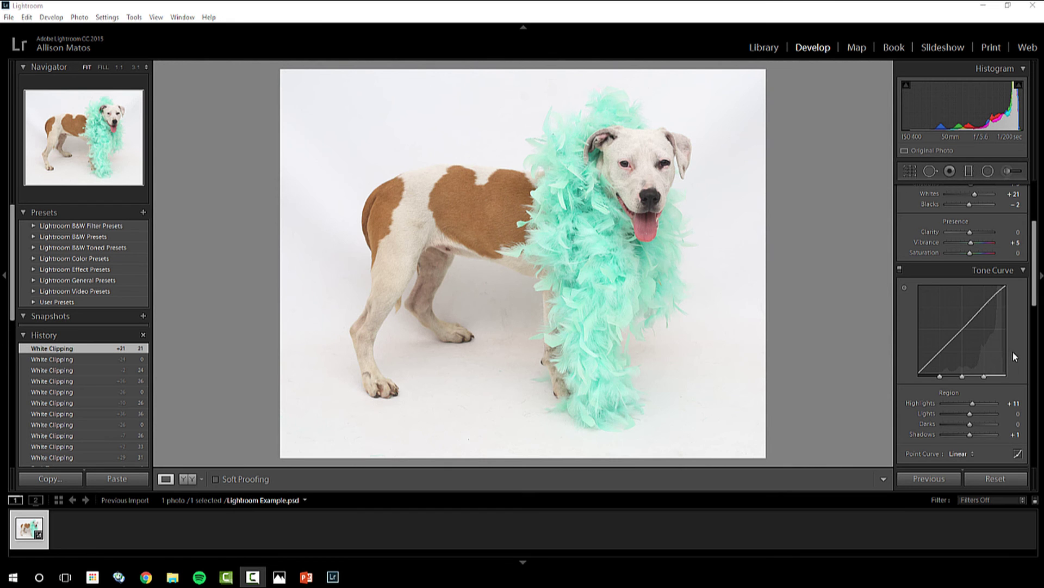
Set up a new Adjustment Brush with Exposure 3.08 and Auto Mask enabled.
{"action": "scroll", "coordinate": [1009, 354], "scroll_direction": "up", "scroll_amount": 4}
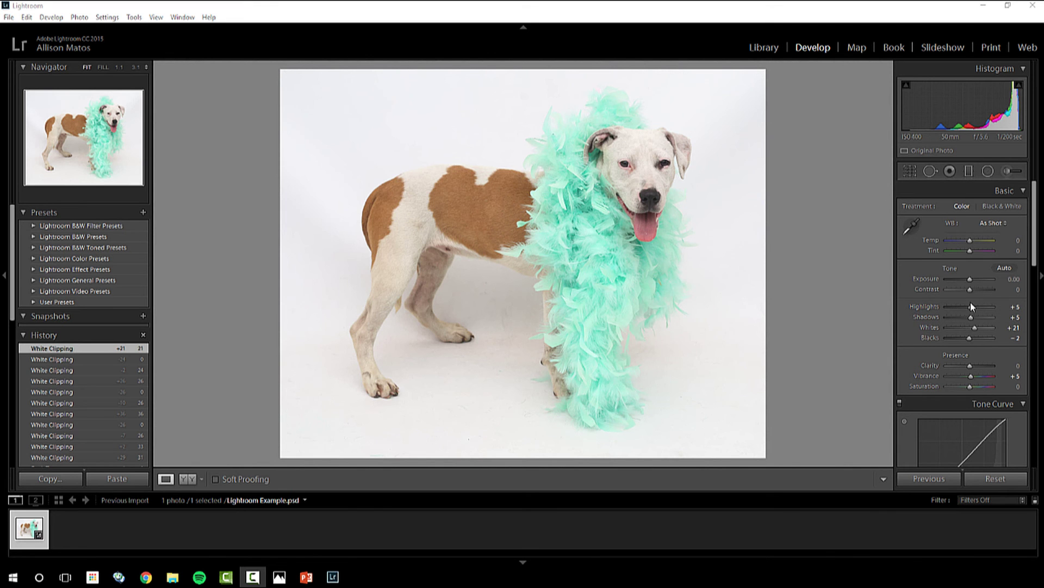
{"action": "scroll", "coordinate": [995, 378], "scroll_direction": "down", "scroll_amount": 2}
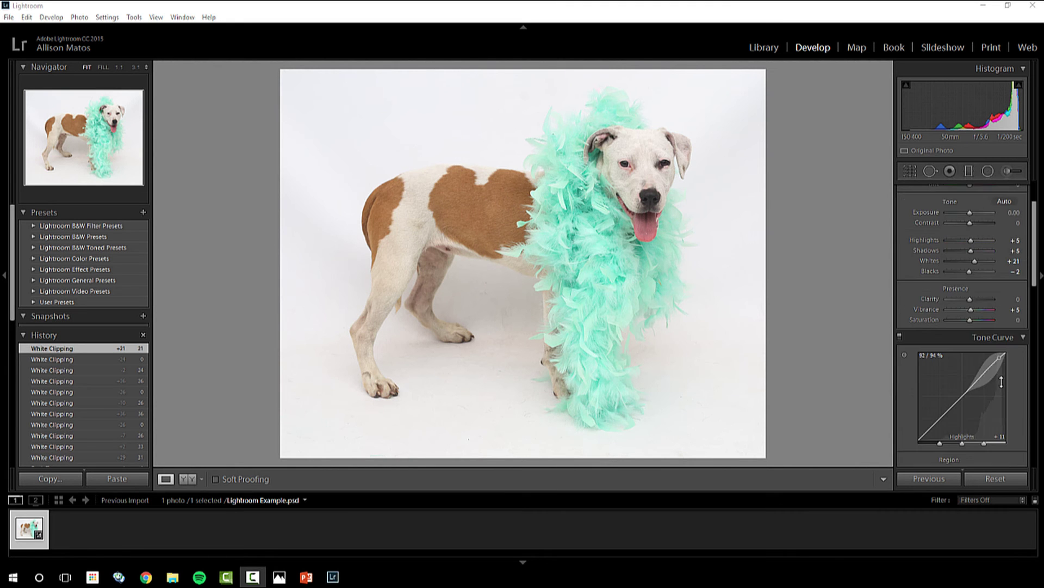
{"action": "scroll", "coordinate": [1002, 382], "scroll_direction": "down", "scroll_amount": 4}
{"action": "scroll", "coordinate": [1000, 368], "scroll_direction": "up", "scroll_amount": 6}
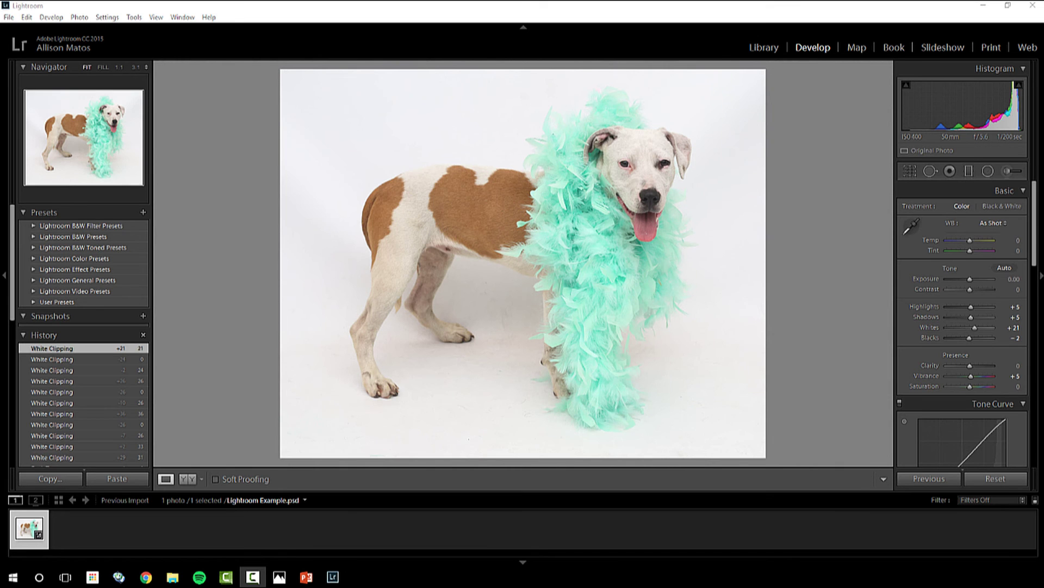
{"action": "left_click", "coordinate": [1009, 172]}
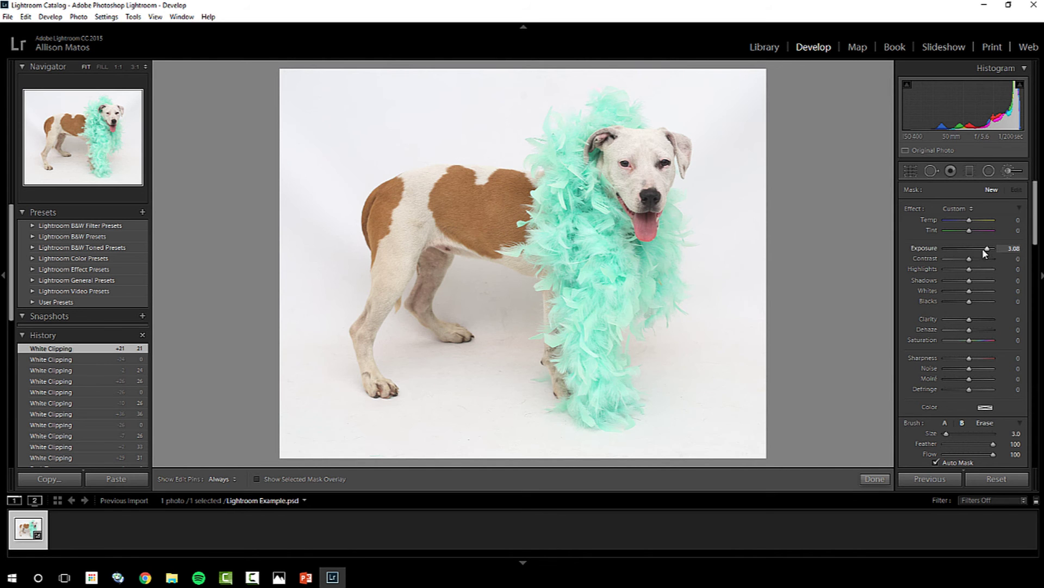
{"action": "left_click", "coordinate": [942, 463]}
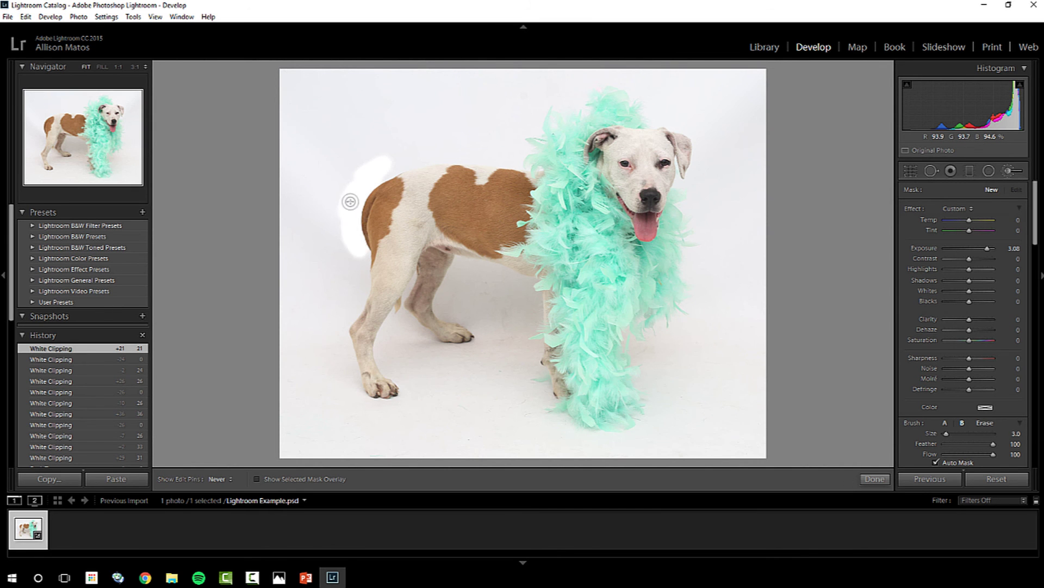
{"action": "mouse_move", "coordinate": [387, 171]}
{"action": "left_mouse_down"}
{"action": "mouse_move", "coordinate": [376, 173]}
{"action": "mouse_move", "coordinate": [402, 161]}
{"action": "left_mouse_up"}
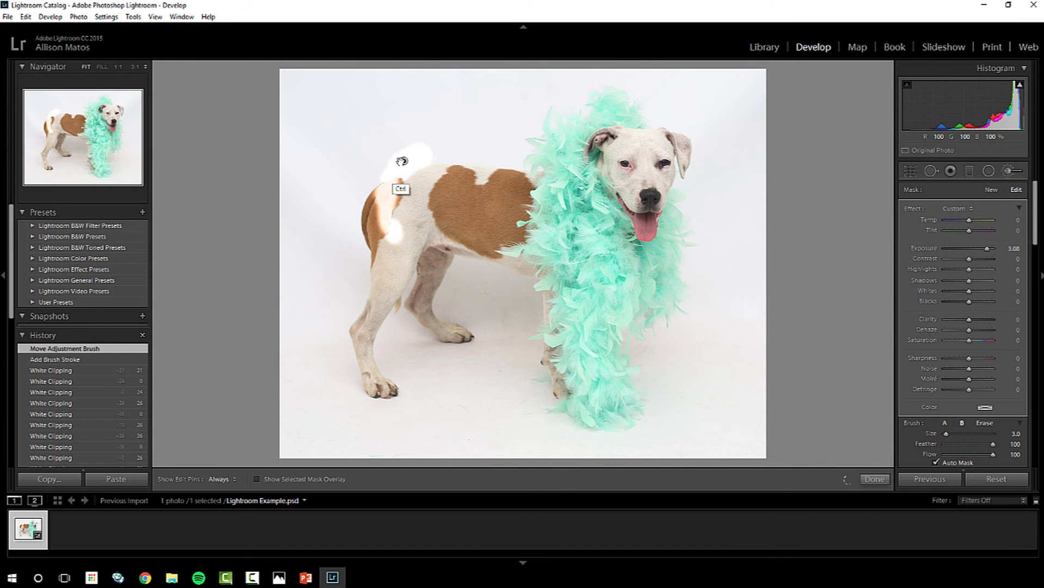
{"action": "key", "text": "ctrl+z"}
{"action": "key", "text": "h"}
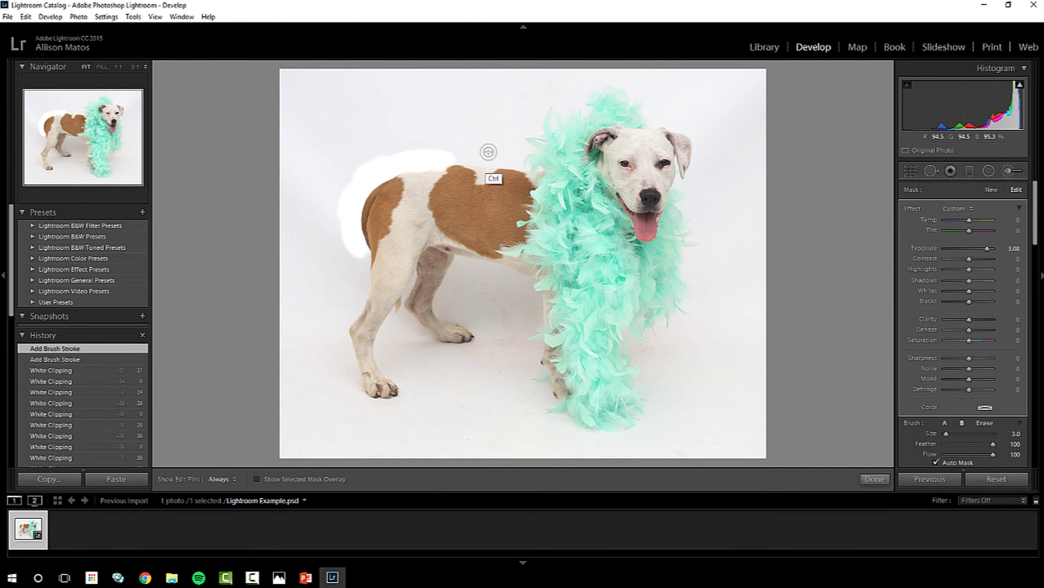
{"action": "key", "text": "ctrl+z"}
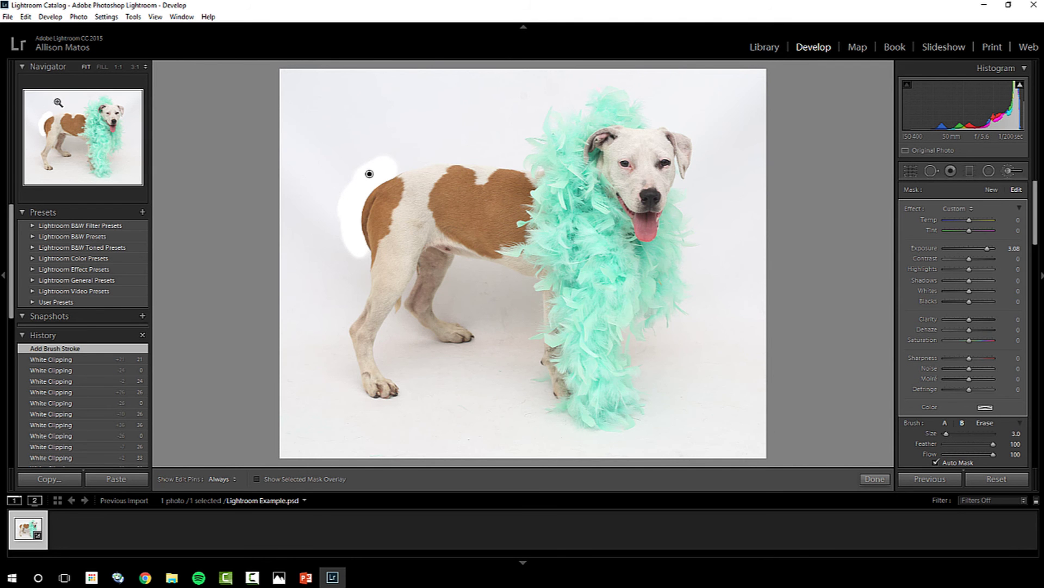
Brush the background white along the dog's back, from the rump up to the feather boa.
{"action": "left_click", "coordinate": [57, 121]}
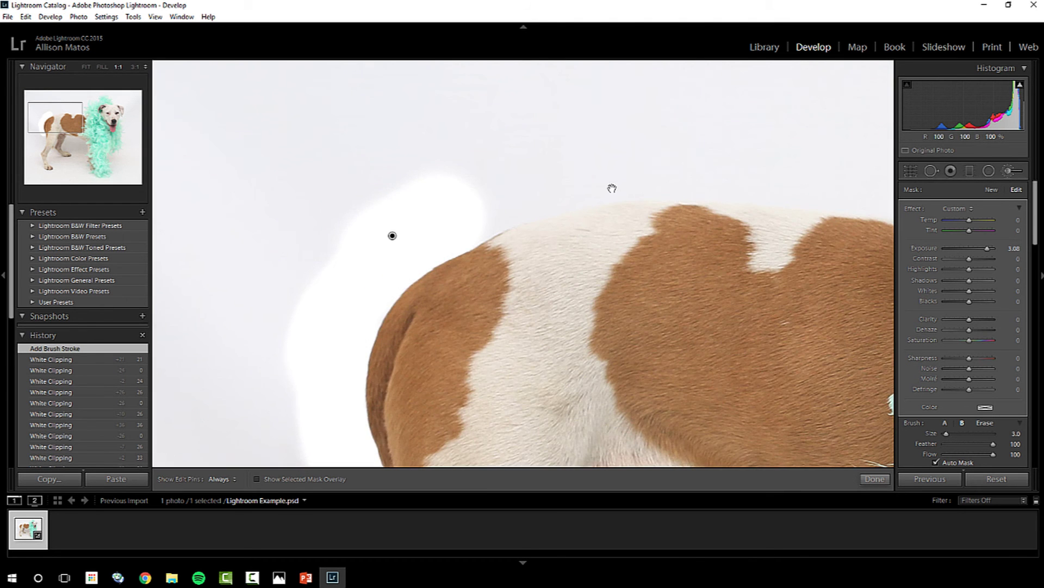
{"action": "left_click_drag", "start_coordinate": [612, 186], "coordinate": [493, 206]}
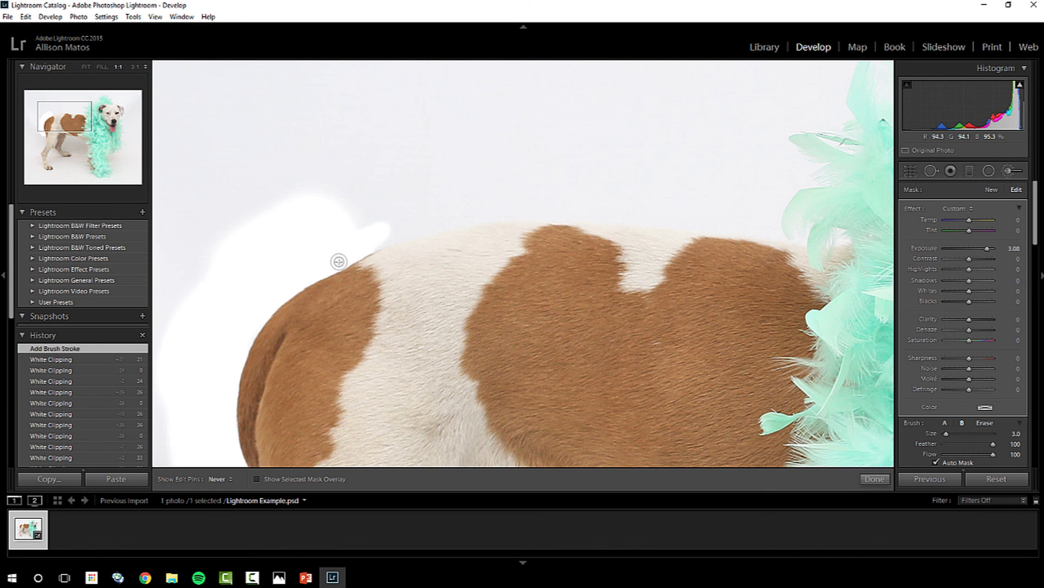
{"action": "left_click_drag", "start_coordinate": [495, 214], "coordinate": [538, 212]}
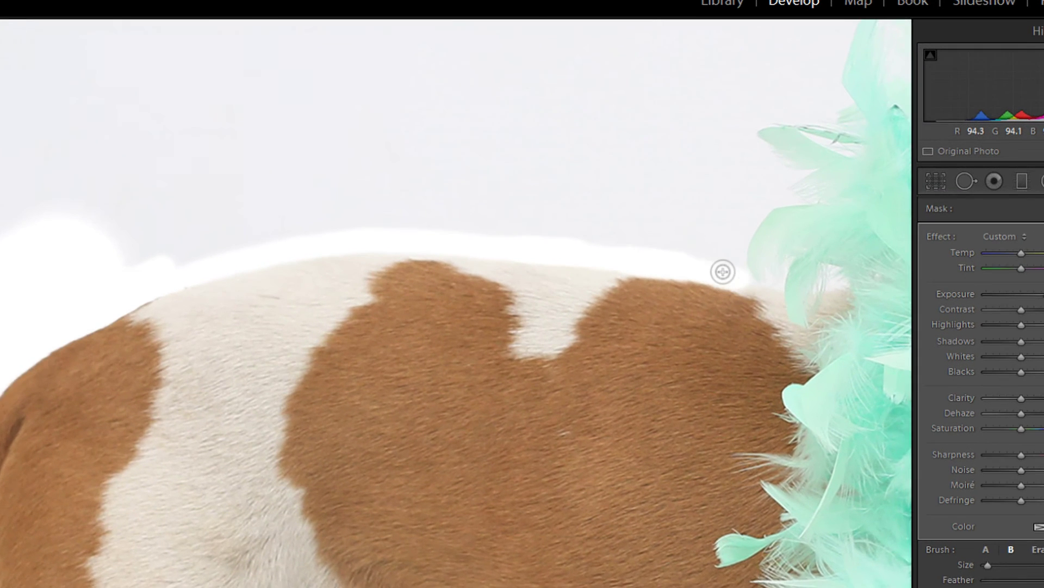
{"action": "left_click_drag", "start_coordinate": [756, 228], "coordinate": [623, 205]}
{"action": "mouse_move", "coordinate": [513, 233]}
{"action": "left_mouse_down"}
{"action": "mouse_move", "coordinate": [285, 233]}
{"action": "mouse_move", "coordinate": [154, 257]}
{"action": "mouse_move", "coordinate": [102, 280]}
{"action": "mouse_move", "coordinate": [289, 241]}
{"action": "mouse_move", "coordinate": [159, 265]}
{"action": "mouse_move", "coordinate": [240, 249]}
{"action": "mouse_move", "coordinate": [368, 238]}
{"action": "mouse_move", "coordinate": [224, 252]}
{"action": "mouse_move", "coordinate": [101, 282]}
{"action": "mouse_move", "coordinate": [401, 246]}
{"action": "mouse_move", "coordinate": [641, 252]}
{"action": "mouse_move", "coordinate": [558, 177]}
{"action": "mouse_move", "coordinate": [460, 113]}
{"action": "mouse_move", "coordinate": [566, 192]}
{"action": "mouse_move", "coordinate": [648, 202]}
{"action": "mouse_move", "coordinate": [716, 256]}
{"action": "left_mouse_up"}
{"action": "scroll", "coordinate": [662, 210], "scroll_direction": "up", "scroll_amount": 3}
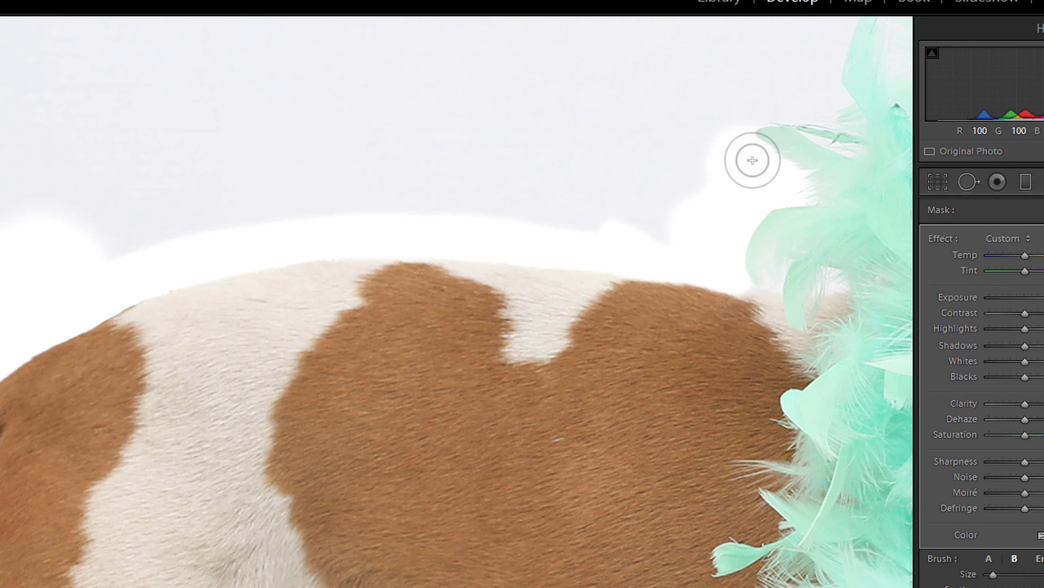
Whiten the background around the boa's left edge and over its top with the brush at size 11.
{"action": "left_click_drag", "start_coordinate": [753, 158], "coordinate": [786, 150]}
{"action": "key", "text": "ctrl+z"}
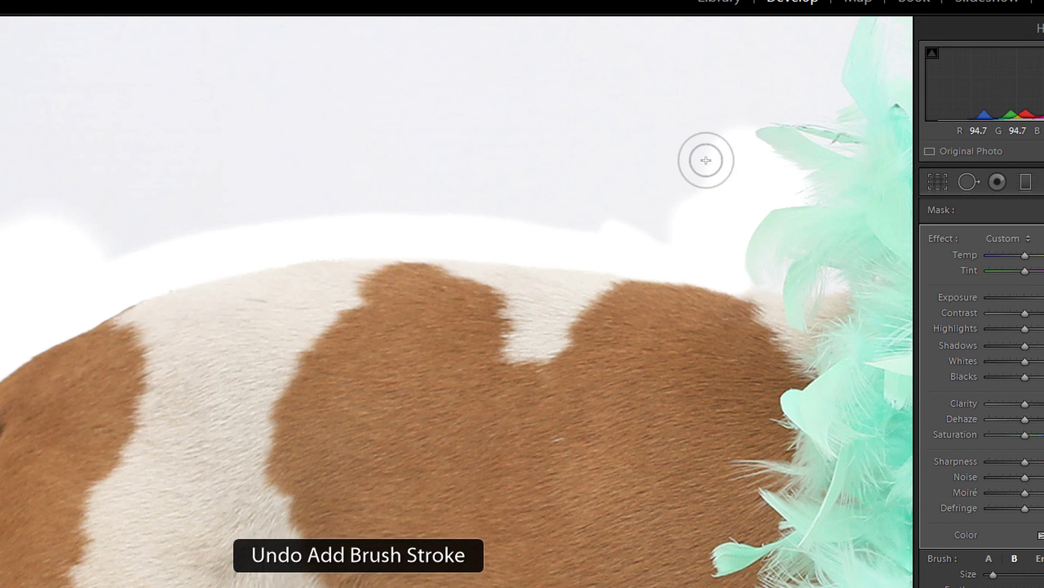
{"action": "mouse_move", "coordinate": [744, 99]}
{"action": "left_mouse_down"}
{"action": "mouse_move", "coordinate": [805, 97]}
{"action": "mouse_move", "coordinate": [812, 67]}
{"action": "mouse_move", "coordinate": [818, 87]}
{"action": "left_mouse_up"}
{"action": "mouse_move", "coordinate": [665, 110]}
{"action": "left_mouse_down"}
{"action": "mouse_move", "coordinate": [262, 344]}
{"action": "mouse_move", "coordinate": [245, 340]}
{"action": "left_mouse_up"}
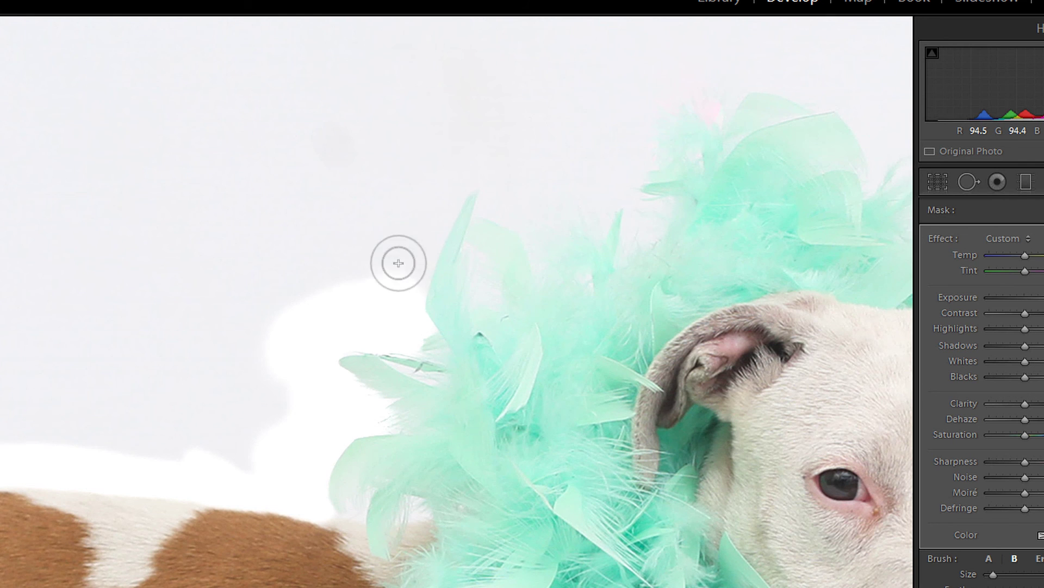
{"action": "mouse_move", "coordinate": [416, 217]}
{"action": "left_mouse_down"}
{"action": "mouse_move", "coordinate": [474, 152]}
{"action": "mouse_move", "coordinate": [516, 176]}
{"action": "mouse_move", "coordinate": [492, 186]}
{"action": "mouse_move", "coordinate": [547, 215]}
{"action": "mouse_move", "coordinate": [552, 247]}
{"action": "mouse_move", "coordinate": [537, 237]}
{"action": "mouse_move", "coordinate": [581, 186]}
{"action": "mouse_move", "coordinate": [592, 215]}
{"action": "mouse_move", "coordinate": [595, 168]}
{"action": "mouse_move", "coordinate": [637, 233]}
{"action": "mouse_move", "coordinate": [643, 202]}
{"action": "mouse_move", "coordinate": [609, 141]}
{"action": "mouse_move", "coordinate": [638, 133]}
{"action": "mouse_move", "coordinate": [630, 86]}
{"action": "mouse_move", "coordinate": [661, 69]}
{"action": "mouse_move", "coordinate": [640, 97]}
{"action": "mouse_move", "coordinate": [659, 83]}
{"action": "mouse_move", "coordinate": [707, 89]}
{"action": "mouse_move", "coordinate": [762, 64]}
{"action": "mouse_move", "coordinate": [829, 78]}
{"action": "mouse_move", "coordinate": [879, 106]}
{"action": "mouse_move", "coordinate": [858, 130]}
{"action": "left_mouse_up"}
{"action": "left_click_drag", "start_coordinate": [671, 93], "coordinate": [540, 222]}
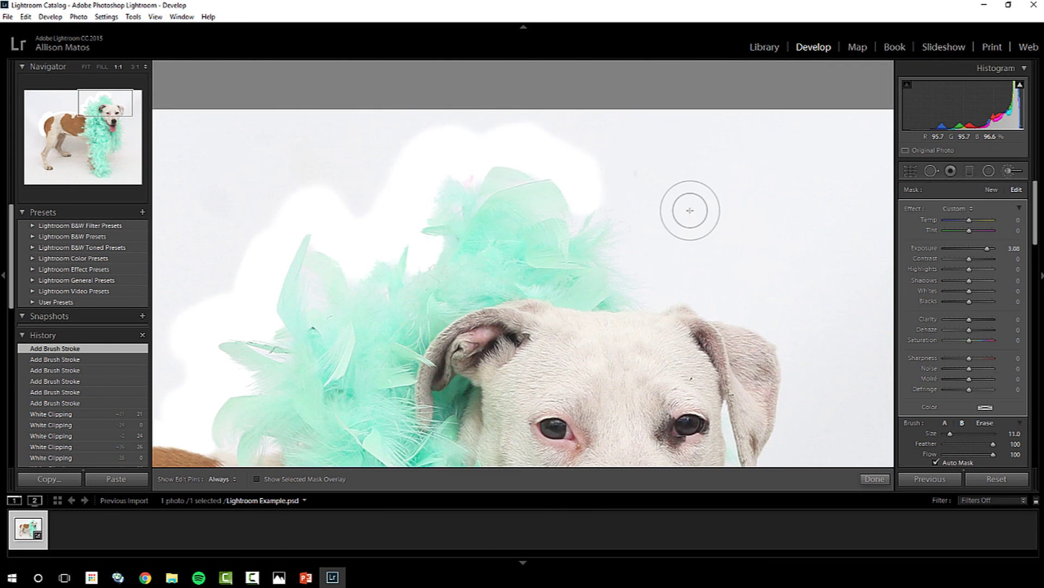
Whiten a wider area of background above the boa and the dog's head with the brush at size 14.
{"action": "key", "text": "h"}
{"action": "mouse_move", "coordinate": [694, 202]}
{"action": "left_mouse_down"}
{"action": "mouse_move", "coordinate": [634, 233]}
{"action": "mouse_move", "coordinate": [597, 186]}
{"action": "mouse_move", "coordinate": [675, 246]}
{"action": "mouse_move", "coordinate": [642, 268]}
{"action": "mouse_move", "coordinate": [711, 163]}
{"action": "mouse_move", "coordinate": [611, 168]}
{"action": "mouse_move", "coordinate": [619, 150]}
{"action": "mouse_move", "coordinate": [466, 131]}
{"action": "mouse_move", "coordinate": [429, 149]}
{"action": "mouse_move", "coordinate": [373, 208]}
{"action": "mouse_move", "coordinate": [357, 159]}
{"action": "mouse_move", "coordinate": [506, 170]}
{"action": "left_mouse_up"}
{"action": "key", "text": "h"}
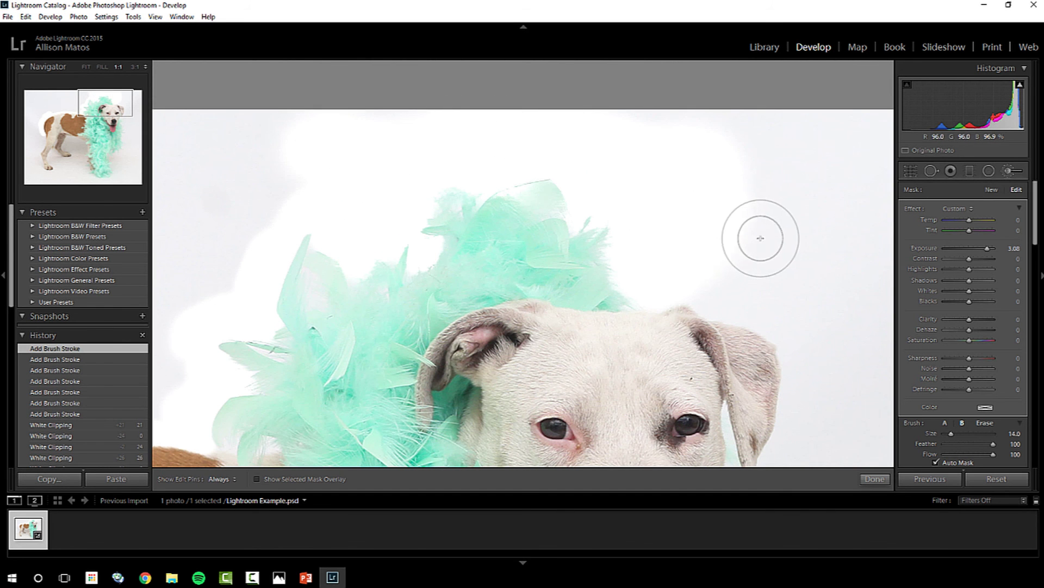
Brush the background white around the dog's right-hand ear and down to the boa, using brush sizes 8 and 7.
{"action": "key", "text": "h"}
{"action": "scroll", "coordinate": [746, 242], "scroll_direction": "down", "scroll_amount": 5}
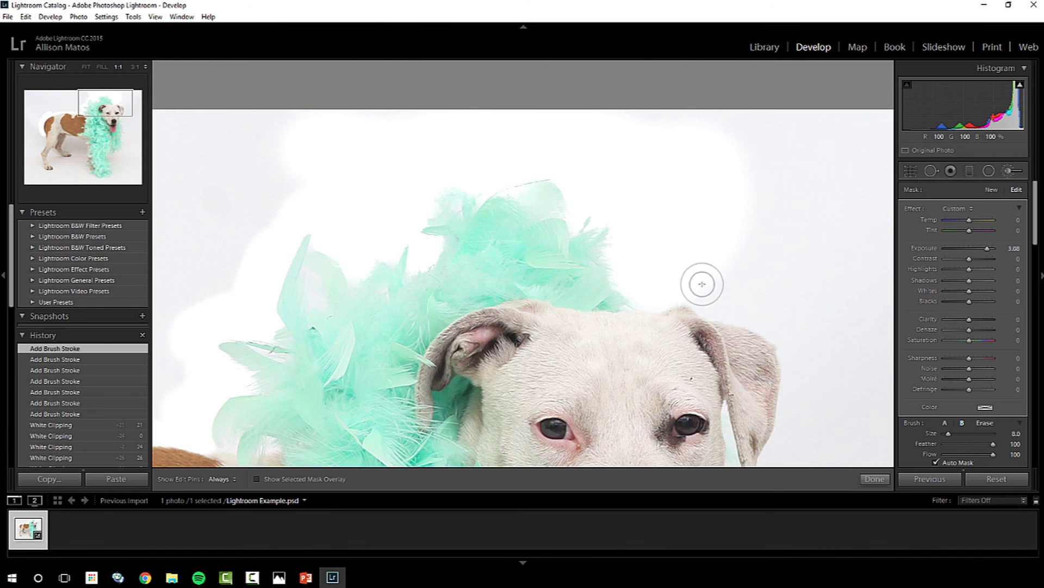
{"action": "mouse_move", "coordinate": [716, 296]}
{"action": "left_mouse_down"}
{"action": "mouse_move", "coordinate": [759, 302]}
{"action": "mouse_move", "coordinate": [717, 301]}
{"action": "mouse_move", "coordinate": [797, 322]}
{"action": "mouse_move", "coordinate": [762, 310]}
{"action": "mouse_move", "coordinate": [797, 334]}
{"action": "mouse_move", "coordinate": [783, 318]}
{"action": "mouse_move", "coordinate": [815, 318]}
{"action": "mouse_move", "coordinate": [599, 139]}
{"action": "left_mouse_up"}
{"action": "key", "text": "h"}
{"action": "key", "text": "h"}
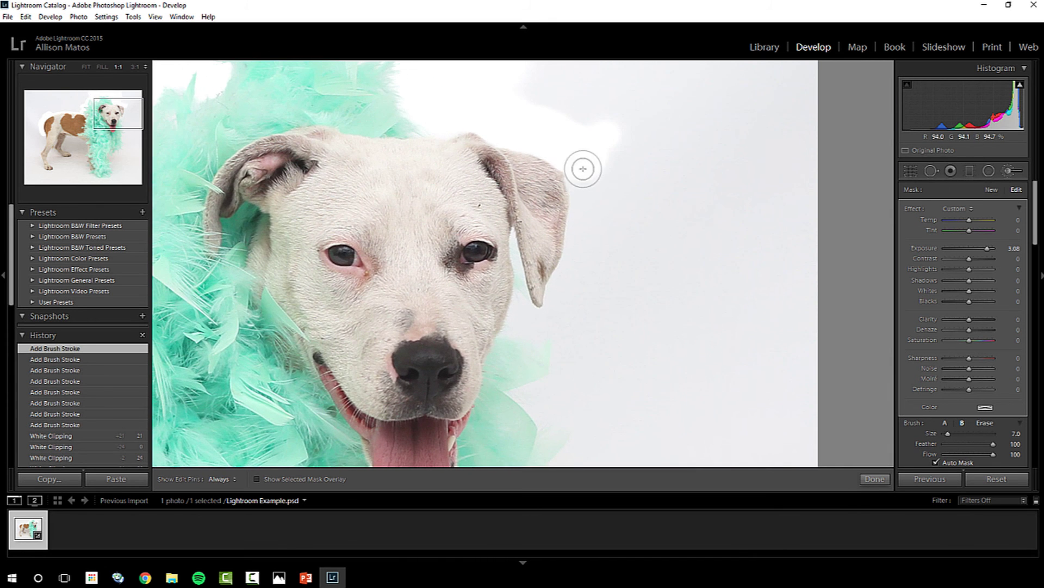
{"action": "mouse_move", "coordinate": [594, 188]}
{"action": "left_mouse_down"}
{"action": "mouse_move", "coordinate": [588, 175]}
{"action": "mouse_move", "coordinate": [588, 242]}
{"action": "mouse_move", "coordinate": [587, 233]}
{"action": "mouse_move", "coordinate": [560, 315]}
{"action": "mouse_move", "coordinate": [535, 328]}
{"action": "mouse_move", "coordinate": [525, 319]}
{"action": "mouse_move", "coordinate": [576, 343]}
{"action": "mouse_move", "coordinate": [569, 367]}
{"action": "mouse_move", "coordinate": [525, 394]}
{"action": "mouse_move", "coordinate": [564, 364]}
{"action": "mouse_move", "coordinate": [583, 371]}
{"action": "mouse_move", "coordinate": [630, 324]}
{"action": "left_mouse_up"}
Reduce the brush size to 2 and whiten the narrow gap between the dog's ear and cheek.
{"action": "key", "text": "bracketleft"}
{"action": "key", "text": "bracketleft"}
{"action": "key", "text": "bracketleft"}
{"action": "key", "text": "bracketleft"}
{"action": "key", "text": "bracketleft"}
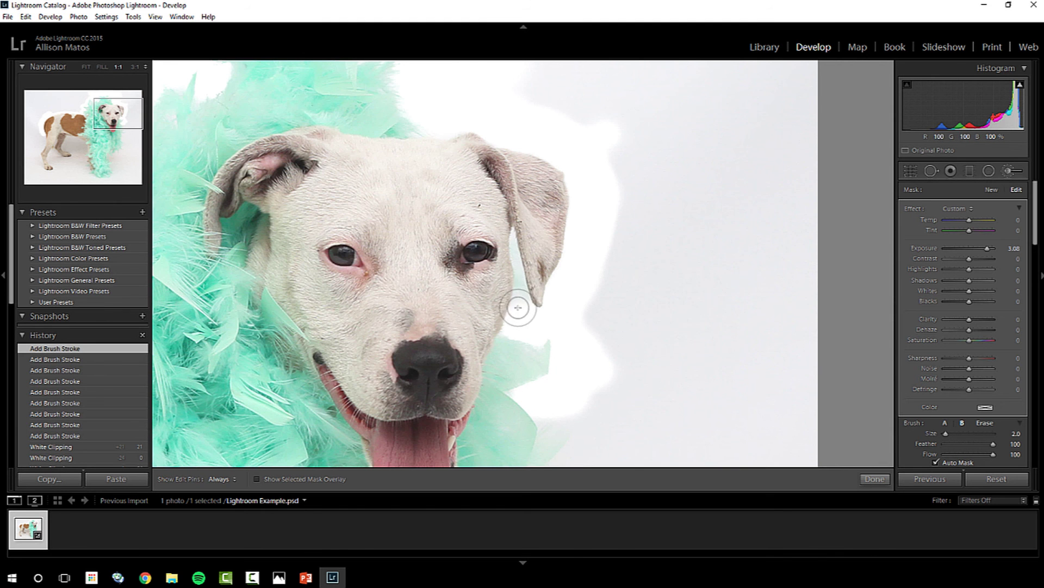
{"action": "mouse_move", "coordinate": [511, 312]}
{"action": "left_mouse_down"}
{"action": "mouse_move", "coordinate": [526, 299]}
{"action": "mouse_move", "coordinate": [521, 276]}
{"action": "left_mouse_up"}
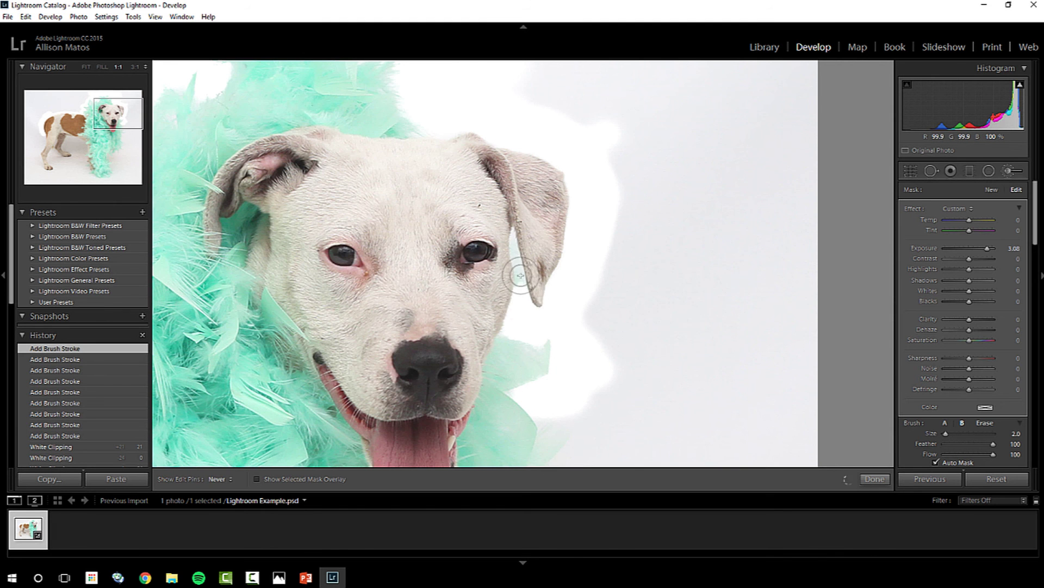
{"action": "left_click_drag", "start_coordinate": [514, 231], "coordinate": [531, 277]}
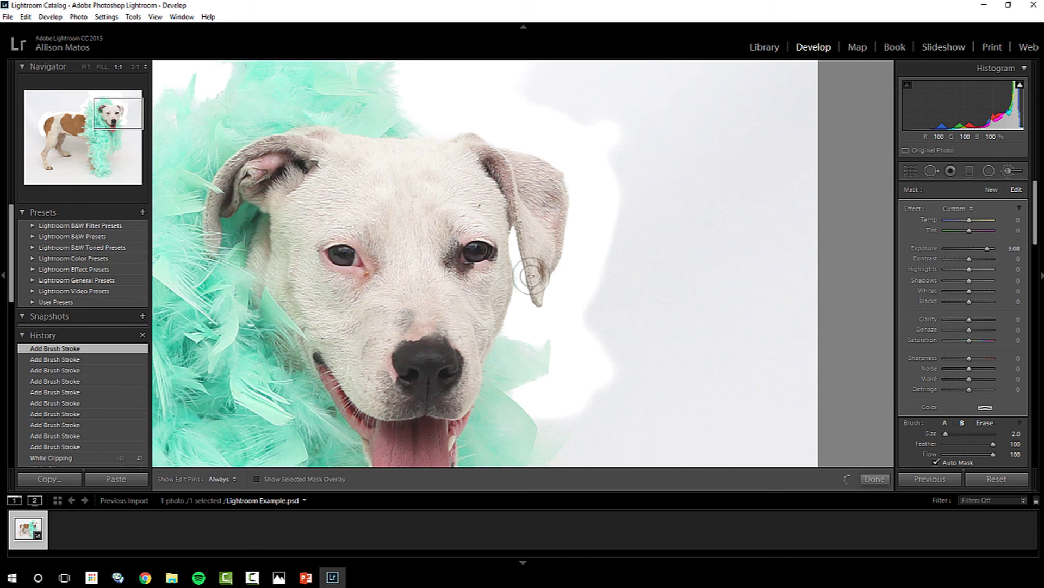
Undo the last brush stroke and whiten the background beside the boa below the dog's face at brush size 8.
{"action": "scroll", "coordinate": [625, 411], "scroll_direction": "down", "scroll_amount": 3}
{"action": "scroll", "coordinate": [662, 275], "scroll_direction": "left", "scroll_amount": 2}
{"action": "key", "text": "ctrl+z"}
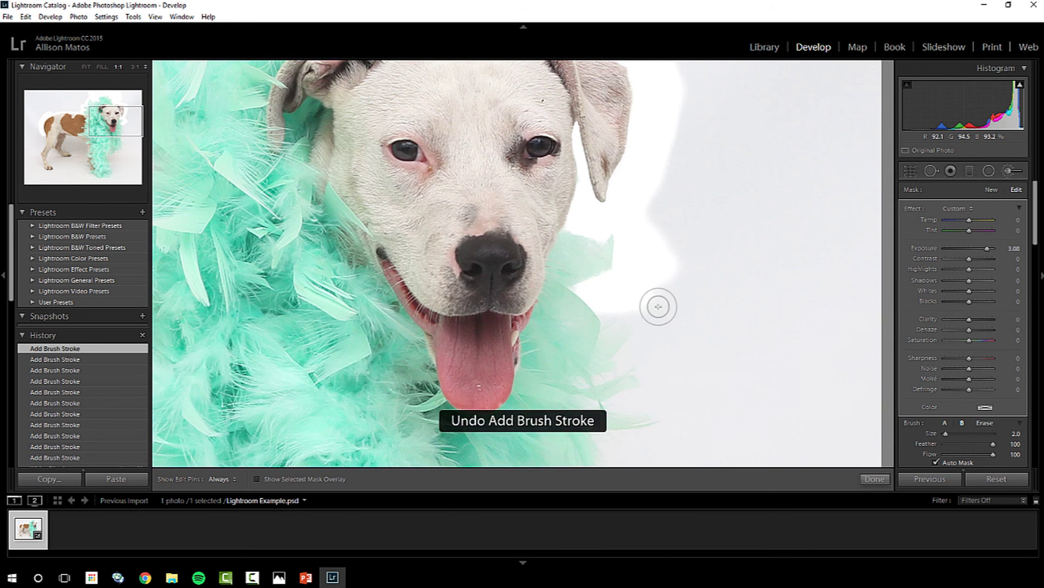
{"action": "mouse_move", "coordinate": [612, 312]}
{"action": "left_mouse_down"}
{"action": "mouse_move", "coordinate": [599, 306]}
{"action": "mouse_move", "coordinate": [627, 315]}
{"action": "mouse_move", "coordinate": [637, 345]}
{"action": "mouse_move", "coordinate": [659, 339]}
{"action": "mouse_move", "coordinate": [655, 384]}
{"action": "mouse_move", "coordinate": [683, 382]}
{"action": "left_mouse_up"}
{"action": "key", "text": "h"}
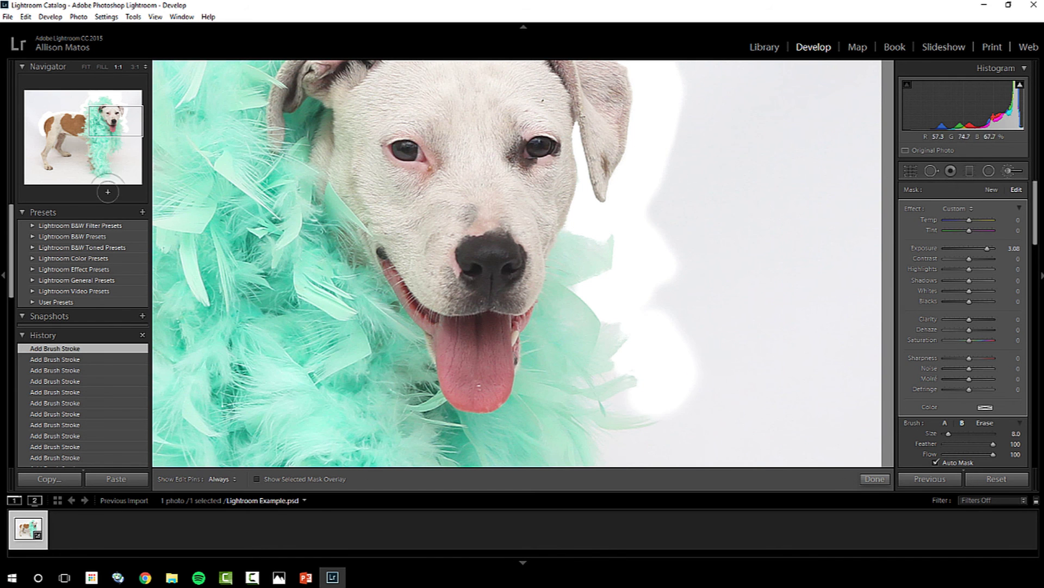
Continue whitening the background down the right side of the boa to where it narrows above the floor.
{"action": "left_click", "coordinate": [101, 67]}
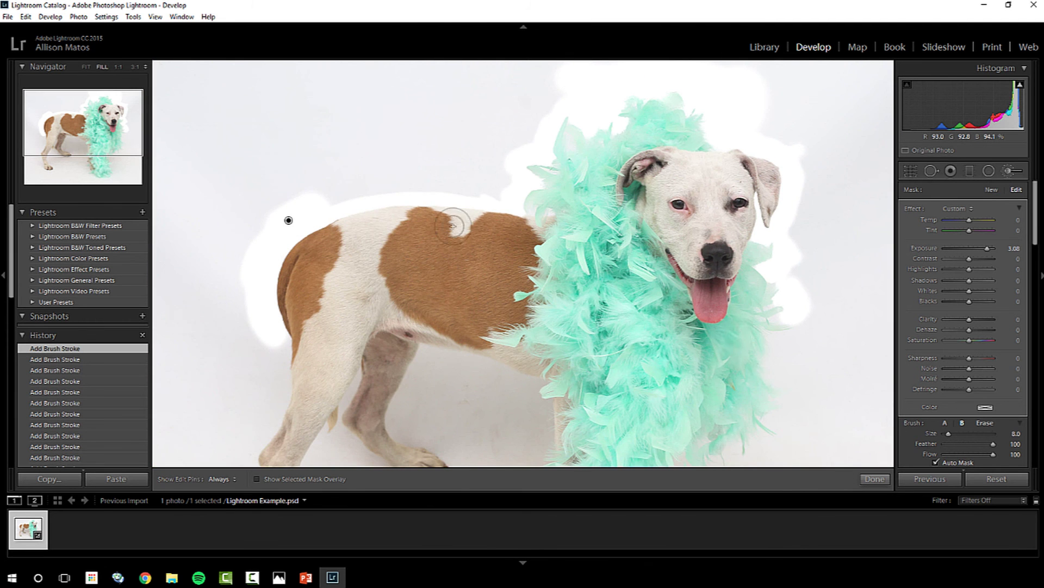
{"action": "key", "text": "h"}
{"action": "mouse_move", "coordinate": [797, 272]}
{"action": "left_mouse_down"}
{"action": "mouse_move", "coordinate": [794, 295]}
{"action": "mouse_move", "coordinate": [783, 289]}
{"action": "mouse_move", "coordinate": [792, 344]}
{"action": "mouse_move", "coordinate": [810, 354]}
{"action": "mouse_move", "coordinate": [780, 369]}
{"action": "mouse_move", "coordinate": [764, 360]}
{"action": "mouse_move", "coordinate": [770, 384]}
{"action": "mouse_move", "coordinate": [752, 373]}
{"action": "mouse_move", "coordinate": [754, 405]}
{"action": "mouse_move", "coordinate": [737, 376]}
{"action": "mouse_move", "coordinate": [713, 410]}
{"action": "mouse_move", "coordinate": [695, 400]}
{"action": "mouse_move", "coordinate": [719, 416]}
{"action": "mouse_move", "coordinate": [729, 462]}
{"action": "left_mouse_up"}
{"action": "key", "text": "h"}
{"action": "left_click_drag", "start_coordinate": [806, 403], "coordinate": [832, 292]}
{"action": "key", "text": "h"}
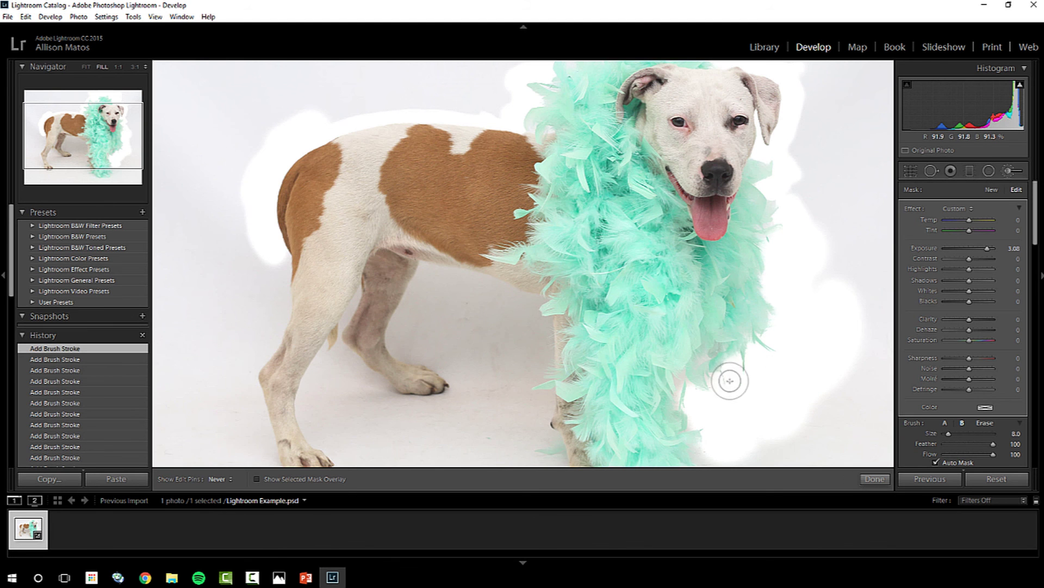
Whiten the floor around the boa's lower end and across the front of the photo.
{"action": "key", "text": "h"}
{"action": "mouse_move", "coordinate": [805, 401]}
{"action": "left_mouse_down"}
{"action": "mouse_move", "coordinate": [809, 216]}
{"action": "mouse_move", "coordinate": [750, 363]}
{"action": "mouse_move", "coordinate": [718, 357]}
{"action": "mouse_move", "coordinate": [765, 399]}
{"action": "left_mouse_up"}
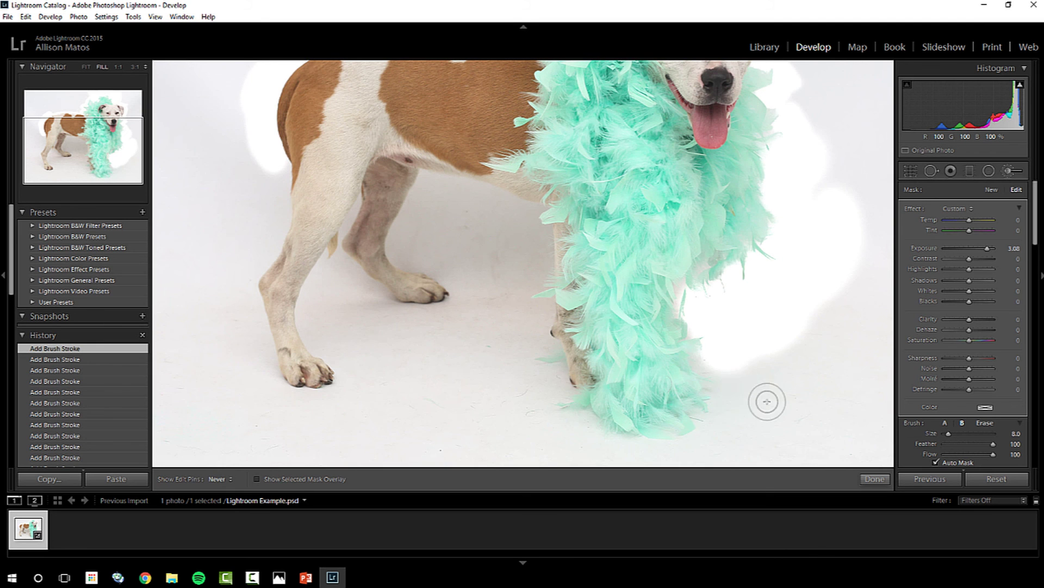
{"action": "key", "text": "h"}
{"action": "mouse_move", "coordinate": [711, 451]}
{"action": "left_mouse_down"}
{"action": "mouse_move", "coordinate": [554, 446]}
{"action": "mouse_move", "coordinate": [536, 428]}
{"action": "mouse_move", "coordinate": [597, 445]}
{"action": "mouse_move", "coordinate": [496, 431]}
{"action": "mouse_move", "coordinate": [348, 440]}
{"action": "mouse_move", "coordinate": [517, 460]}
{"action": "mouse_move", "coordinate": [201, 443]}
{"action": "mouse_move", "coordinate": [220, 456]}
{"action": "mouse_move", "coordinate": [185, 432]}
{"action": "left_mouse_up"}
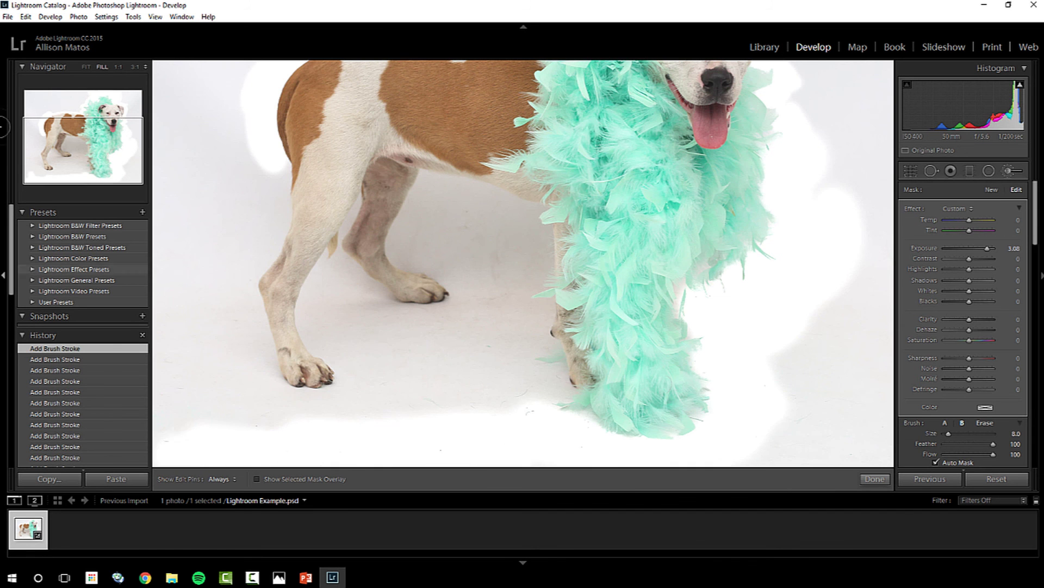
Brush the rest of the photo's right side and the background above the boa pure white.
{"action": "left_click", "coordinate": [86, 66]}
{"action": "key", "text": "h"}
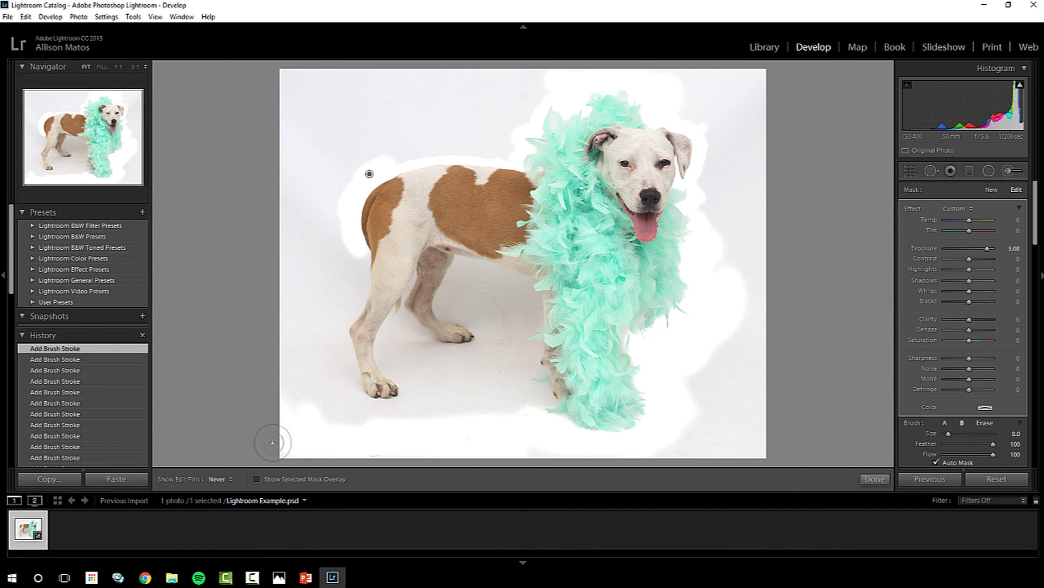
{"action": "mouse_move", "coordinate": [743, 453]}
{"action": "left_mouse_down"}
{"action": "mouse_move", "coordinate": [722, 452]}
{"action": "mouse_move", "coordinate": [724, 371]}
{"action": "mouse_move", "coordinate": [701, 432]}
{"action": "mouse_move", "coordinate": [704, 368]}
{"action": "mouse_move", "coordinate": [753, 437]}
{"action": "mouse_move", "coordinate": [753, 303]}
{"action": "mouse_move", "coordinate": [757, 395]}
{"action": "mouse_move", "coordinate": [743, 391]}
{"action": "mouse_move", "coordinate": [708, 167]}
{"action": "mouse_move", "coordinate": [718, 205]}
{"action": "mouse_move", "coordinate": [740, 189]}
{"action": "mouse_move", "coordinate": [723, 204]}
{"action": "mouse_move", "coordinate": [710, 198]}
{"action": "mouse_move", "coordinate": [754, 221]}
{"action": "mouse_move", "coordinate": [765, 80]}
{"action": "mouse_move", "coordinate": [765, 145]}
{"action": "mouse_move", "coordinate": [729, 150]}
{"action": "mouse_move", "coordinate": [712, 101]}
{"action": "mouse_move", "coordinate": [689, 97]}
{"action": "left_mouse_up"}
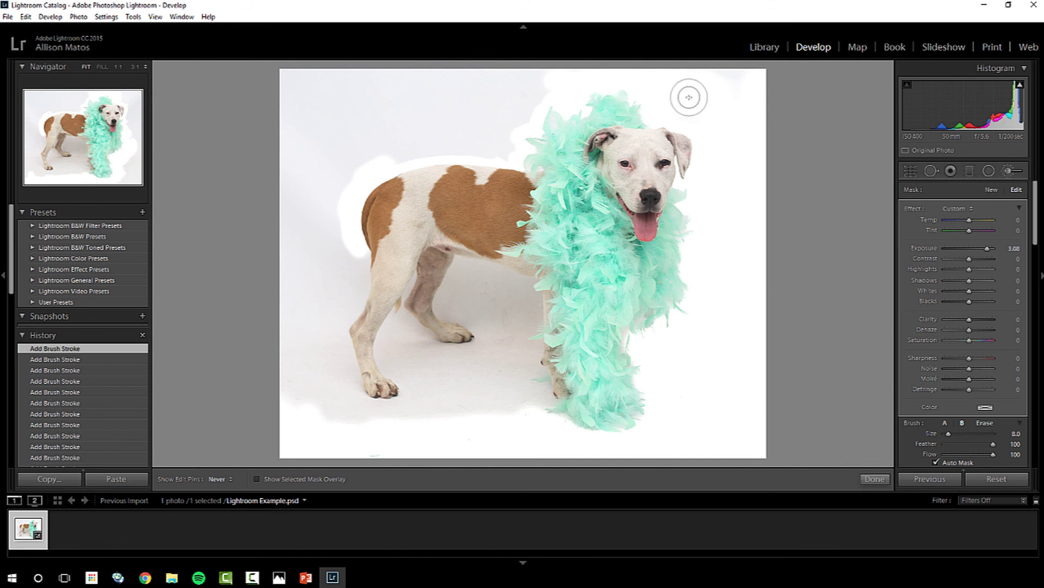
{"action": "mouse_move", "coordinate": [593, 63]}
{"action": "left_mouse_down"}
{"action": "mouse_move", "coordinate": [537, 63]}
{"action": "mouse_move", "coordinate": [571, 67]}
{"action": "mouse_move", "coordinate": [500, 82]}
{"action": "mouse_move", "coordinate": [539, 79]}
{"action": "mouse_move", "coordinate": [502, 94]}
{"action": "left_mouse_up"}
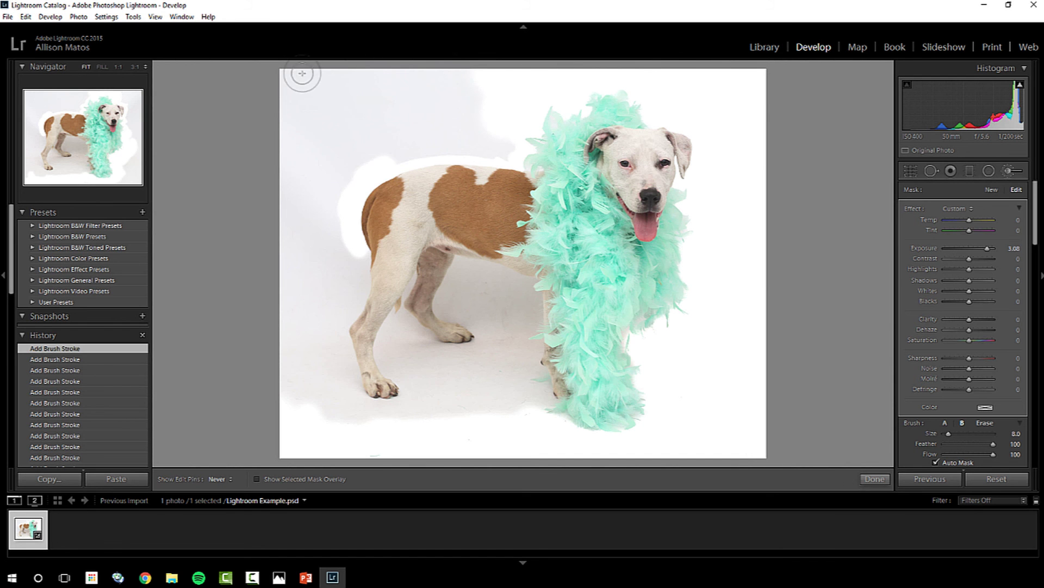
Whiten the upper-left background behind the dog, and undo the last stroke that reaches under its belly.
{"action": "left_click_drag", "start_coordinate": [302, 73], "coordinate": [269, 82]}
{"action": "mouse_move", "coordinate": [367, 105]}
{"action": "left_mouse_down"}
{"action": "mouse_move", "coordinate": [262, 123]}
{"action": "mouse_move", "coordinate": [468, 112]}
{"action": "mouse_move", "coordinate": [506, 142]}
{"action": "mouse_move", "coordinate": [398, 147]}
{"action": "mouse_move", "coordinate": [315, 150]}
{"action": "left_mouse_up"}
{"action": "mouse_move", "coordinate": [274, 218]}
{"action": "left_mouse_down"}
{"action": "mouse_move", "coordinate": [307, 216]}
{"action": "mouse_move", "coordinate": [335, 172]}
{"action": "mouse_move", "coordinate": [329, 237]}
{"action": "mouse_move", "coordinate": [290, 265]}
{"action": "mouse_move", "coordinate": [304, 296]}
{"action": "mouse_move", "coordinate": [291, 286]}
{"action": "mouse_move", "coordinate": [295, 402]}
{"action": "mouse_move", "coordinate": [307, 379]}
{"action": "mouse_move", "coordinate": [329, 414]}
{"action": "mouse_move", "coordinate": [335, 387]}
{"action": "mouse_move", "coordinate": [294, 281]}
{"action": "mouse_move", "coordinate": [322, 317]}
{"action": "mouse_move", "coordinate": [304, 278]}
{"action": "mouse_move", "coordinate": [319, 276]}
{"action": "mouse_move", "coordinate": [323, 290]}
{"action": "mouse_move", "coordinate": [337, 253]}
{"action": "mouse_move", "coordinate": [342, 279]}
{"action": "mouse_move", "coordinate": [334, 294]}
{"action": "mouse_move", "coordinate": [341, 261]}
{"action": "mouse_move", "coordinate": [313, 331]}
{"action": "mouse_move", "coordinate": [327, 393]}
{"action": "mouse_move", "coordinate": [370, 455]}
{"action": "mouse_move", "coordinate": [346, 437]}
{"action": "mouse_move", "coordinate": [466, 428]}
{"action": "mouse_move", "coordinate": [482, 419]}
{"action": "mouse_move", "coordinate": [463, 412]}
{"action": "mouse_move", "coordinate": [461, 381]}
{"action": "mouse_move", "coordinate": [503, 377]}
{"action": "mouse_move", "coordinate": [442, 378]}
{"action": "mouse_move", "coordinate": [477, 413]}
{"action": "mouse_move", "coordinate": [510, 415]}
{"action": "mouse_move", "coordinate": [509, 398]}
{"action": "mouse_move", "coordinate": [525, 427]}
{"action": "mouse_move", "coordinate": [492, 343]}
{"action": "mouse_move", "coordinate": [508, 328]}
{"action": "mouse_move", "coordinate": [520, 305]}
{"action": "left_mouse_up"}
{"action": "key", "text": "h"}
{"action": "key", "text": "h"}
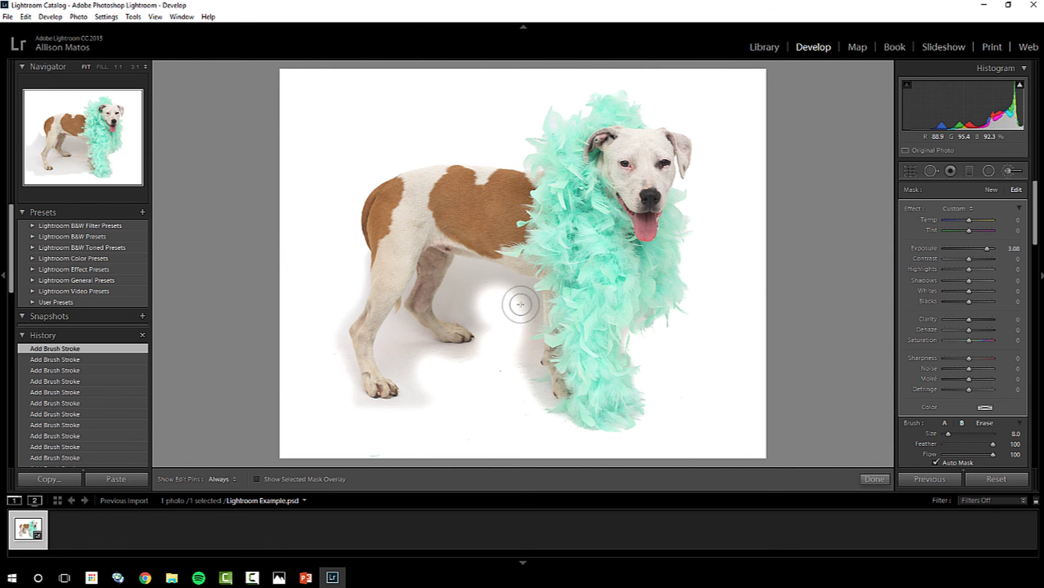
{"action": "key", "text": "h"}
{"action": "key", "text": "ctrl+z"}
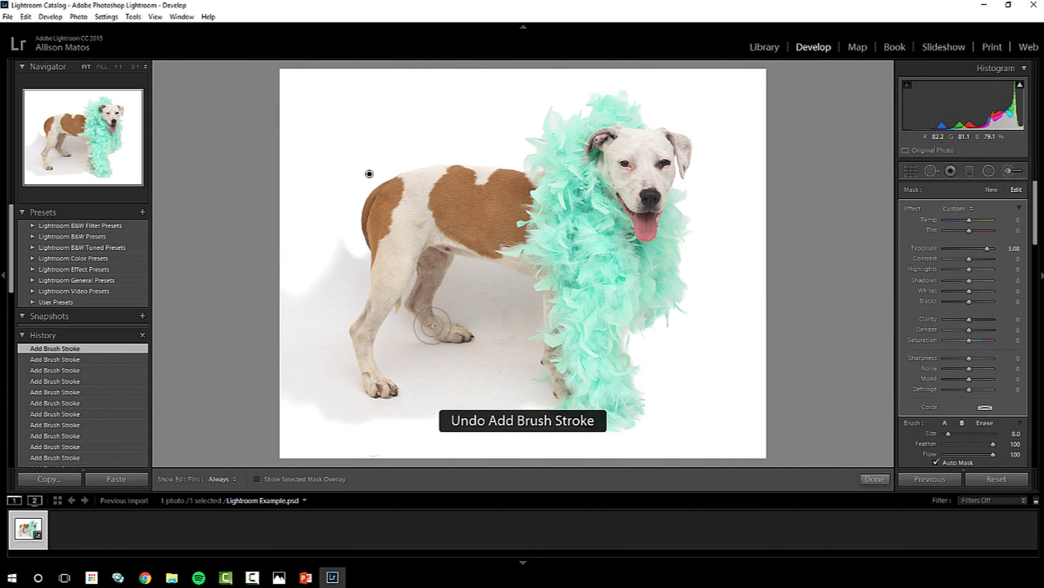
Brush away the grey floor behind the hind leg and in front of the dog's paws.
{"action": "key", "text": "h"}
{"action": "mouse_move", "coordinate": [286, 306]}
{"action": "left_mouse_down"}
{"action": "mouse_move", "coordinate": [291, 426]}
{"action": "mouse_move", "coordinate": [321, 422]}
{"action": "mouse_move", "coordinate": [334, 262]}
{"action": "mouse_move", "coordinate": [315, 310]}
{"action": "mouse_move", "coordinate": [368, 448]}
{"action": "mouse_move", "coordinate": [481, 390]}
{"action": "mouse_move", "coordinate": [477, 419]}
{"action": "mouse_move", "coordinate": [410, 433]}
{"action": "left_mouse_up"}
{"action": "key", "text": "h"}
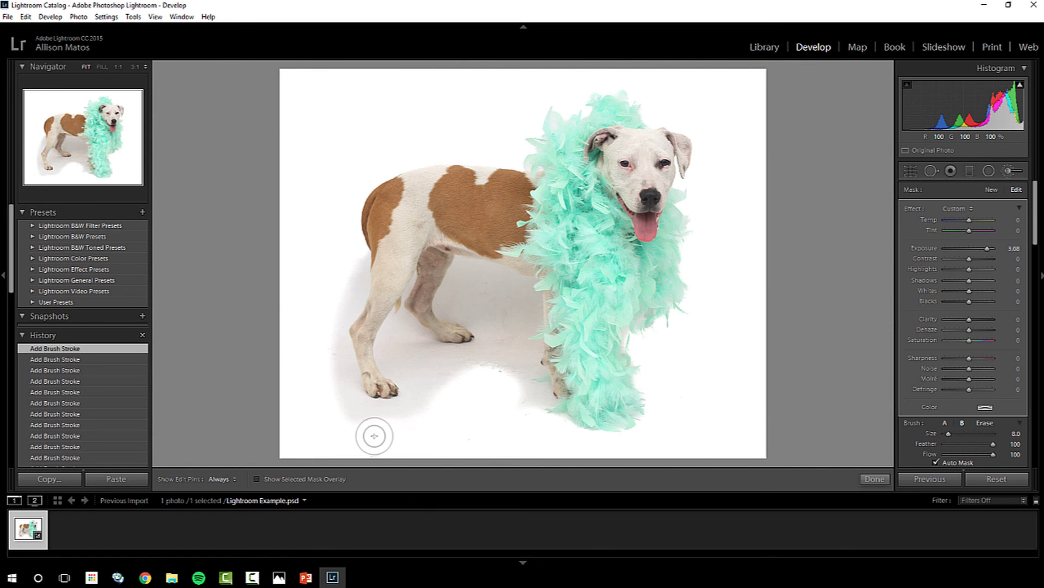
{"action": "key", "text": "h"}
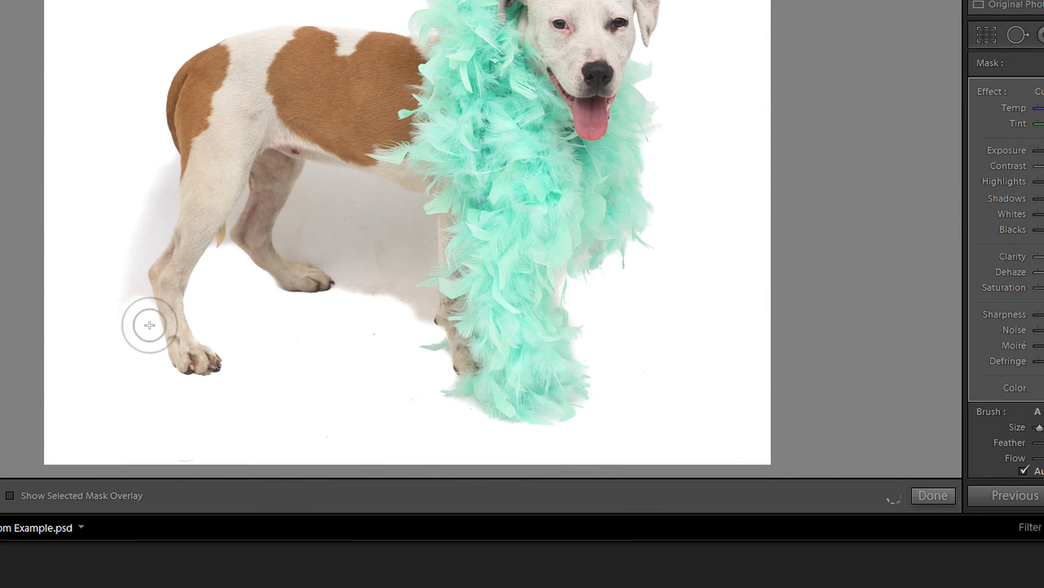
{"action": "mouse_move", "coordinate": [150, 325]}
{"action": "left_mouse_down"}
{"action": "mouse_move", "coordinate": [111, 286]}
{"action": "mouse_move", "coordinate": [135, 297]}
{"action": "mouse_move", "coordinate": [140, 237]}
{"action": "mouse_move", "coordinate": [150, 251]}
{"action": "mouse_move", "coordinate": [145, 174]}
{"action": "mouse_move", "coordinate": [160, 161]}
{"action": "mouse_move", "coordinate": [154, 240]}
{"action": "left_mouse_up"}
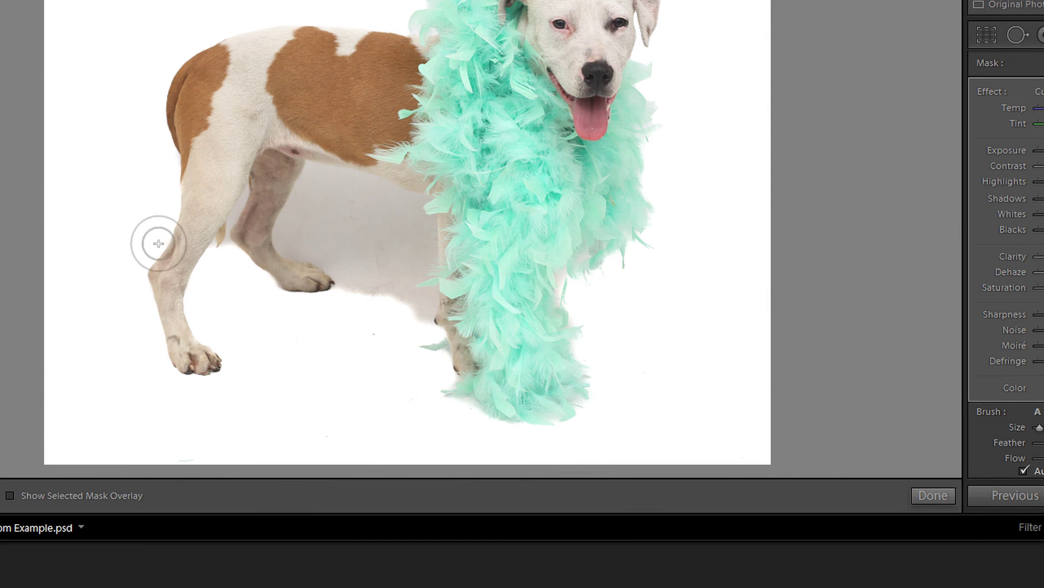
Whiten the shadowed background under the belly and between the hind and front legs, working close to their edges.
{"action": "key", "text": "z"}
{"action": "mouse_move", "coordinate": [187, 165]}
{"action": "left_mouse_down"}
{"action": "mouse_move", "coordinate": [183, 250]}
{"action": "mouse_move", "coordinate": [128, 237]}
{"action": "mouse_move", "coordinate": [193, 163]}
{"action": "mouse_move", "coordinate": [252, 51]}
{"action": "left_mouse_up"}
{"action": "mouse_move", "coordinate": [443, 268]}
{"action": "left_mouse_down"}
{"action": "mouse_move", "coordinate": [338, 233]}
{"action": "mouse_move", "coordinate": [343, 202]}
{"action": "mouse_move", "coordinate": [370, 262]}
{"action": "mouse_move", "coordinate": [353, 246]}
{"action": "mouse_move", "coordinate": [430, 40]}
{"action": "mouse_move", "coordinate": [588, 13]}
{"action": "mouse_move", "coordinate": [821, 91]}
{"action": "mouse_move", "coordinate": [793, 102]}
{"action": "mouse_move", "coordinate": [545, 40]}
{"action": "mouse_move", "coordinate": [427, 145]}
{"action": "mouse_move", "coordinate": [415, 269]}
{"action": "mouse_move", "coordinate": [577, 400]}
{"action": "mouse_move", "coordinate": [558, 295]}
{"action": "mouse_move", "coordinate": [659, 407]}
{"action": "mouse_move", "coordinate": [684, 387]}
{"action": "mouse_move", "coordinate": [472, 181]}
{"action": "mouse_move", "coordinate": [606, 150]}
{"action": "mouse_move", "coordinate": [753, 146]}
{"action": "mouse_move", "coordinate": [590, 211]}
{"action": "mouse_move", "coordinate": [655, 215]}
{"action": "mouse_move", "coordinate": [742, 381]}
{"action": "mouse_move", "coordinate": [688, 276]}
{"action": "mouse_move", "coordinate": [751, 250]}
{"action": "mouse_move", "coordinate": [790, 159]}
{"action": "mouse_move", "coordinate": [861, 184]}
{"action": "mouse_move", "coordinate": [851, 280]}
{"action": "mouse_move", "coordinate": [819, 335]}
{"action": "mouse_move", "coordinate": [786, 345]}
{"action": "mouse_move", "coordinate": [798, 253]}
{"action": "mouse_move", "coordinate": [753, 406]}
{"action": "left_mouse_up"}
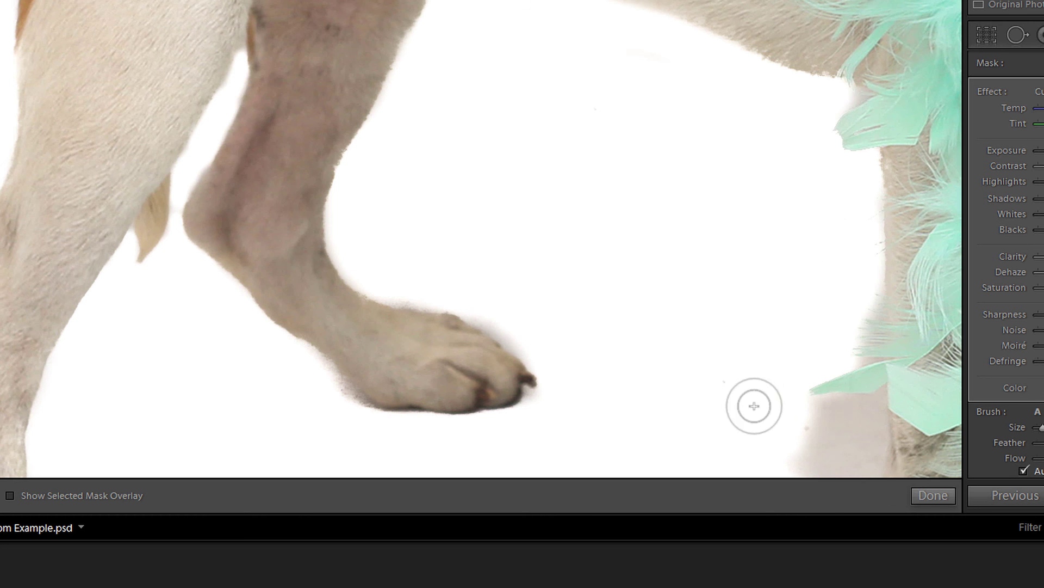
{"action": "mouse_move", "coordinate": [756, 444]}
{"action": "left_mouse_down"}
{"action": "mouse_move", "coordinate": [478, 163]}
{"action": "mouse_move", "coordinate": [530, 241]}
{"action": "left_mouse_up"}
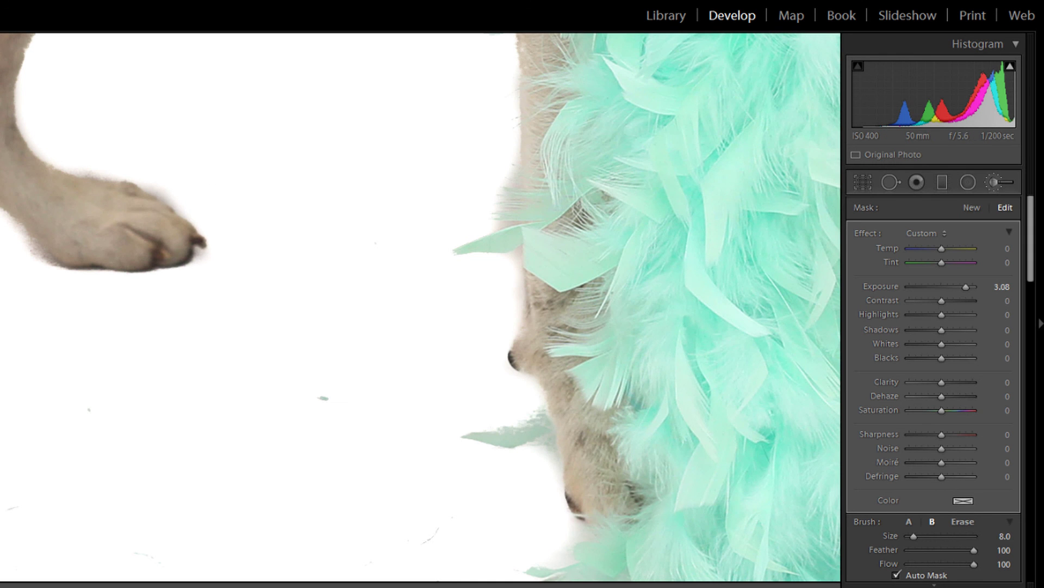
{"action": "key", "text": "z"}
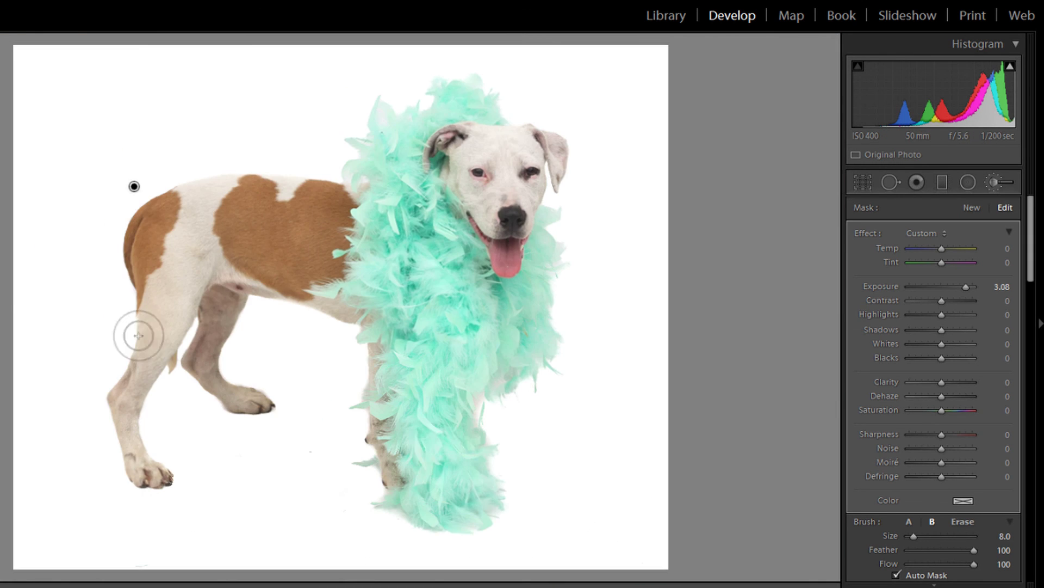
Undo the last brush stroke.
{"action": "key", "text": "h"}
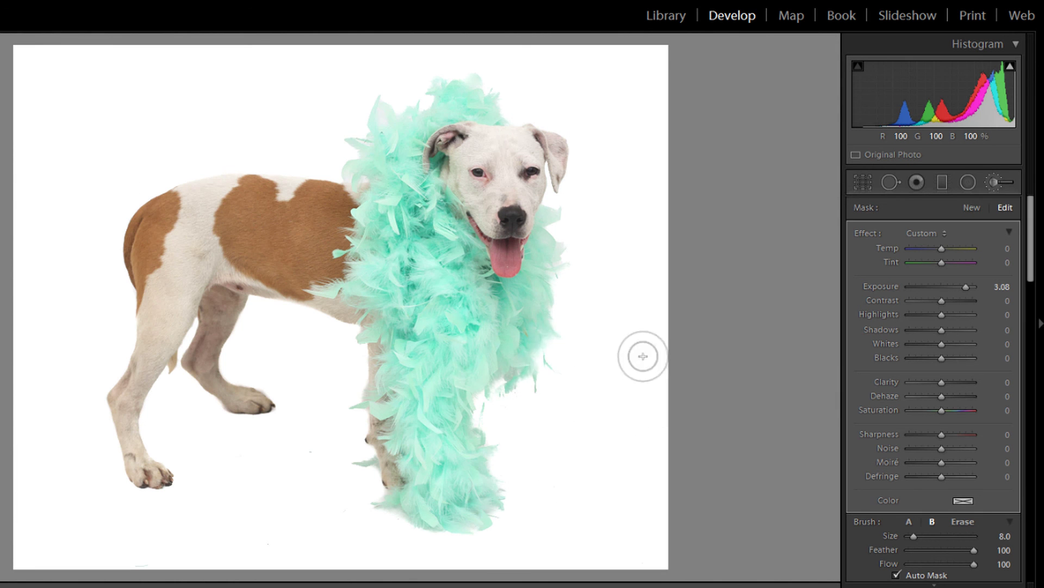
{"action": "key", "text": "ctrl"}
{"action": "key", "text": "ctrl+z"}
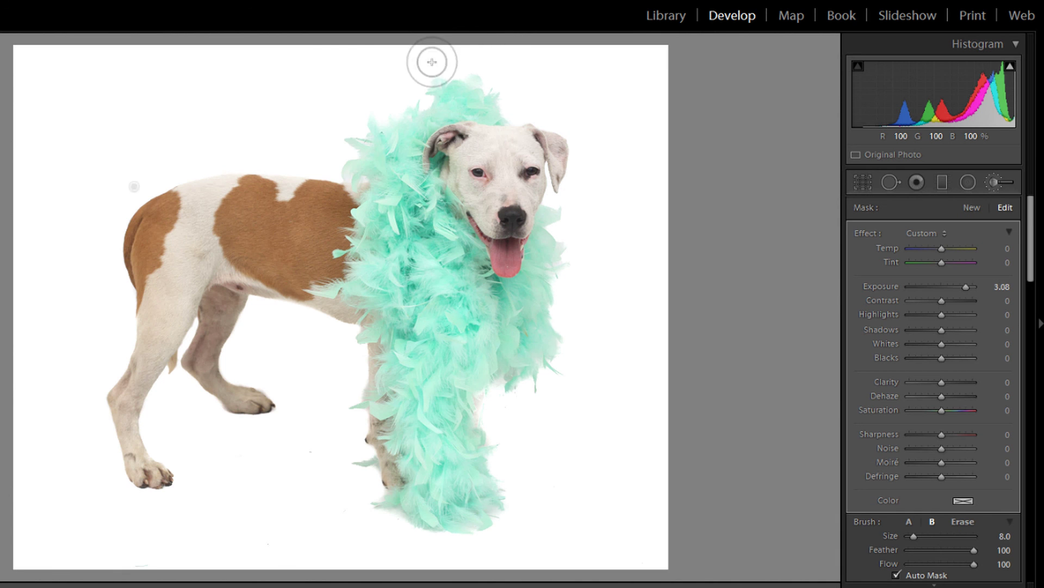
Undo one more brush stroke on the white background.
{"action": "key", "text": "ctrl"}
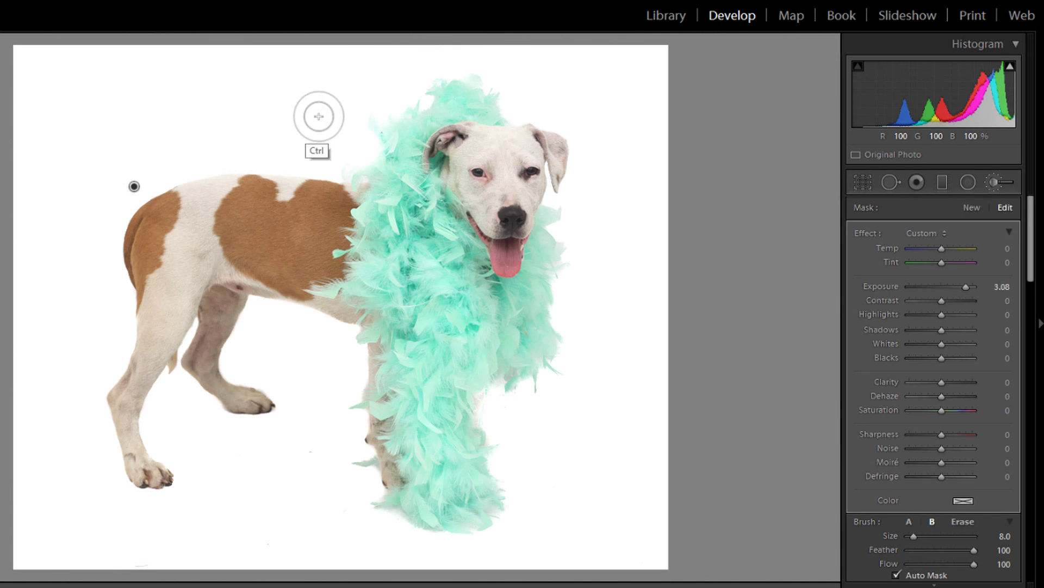
{"action": "key", "text": "ctrl+z"}
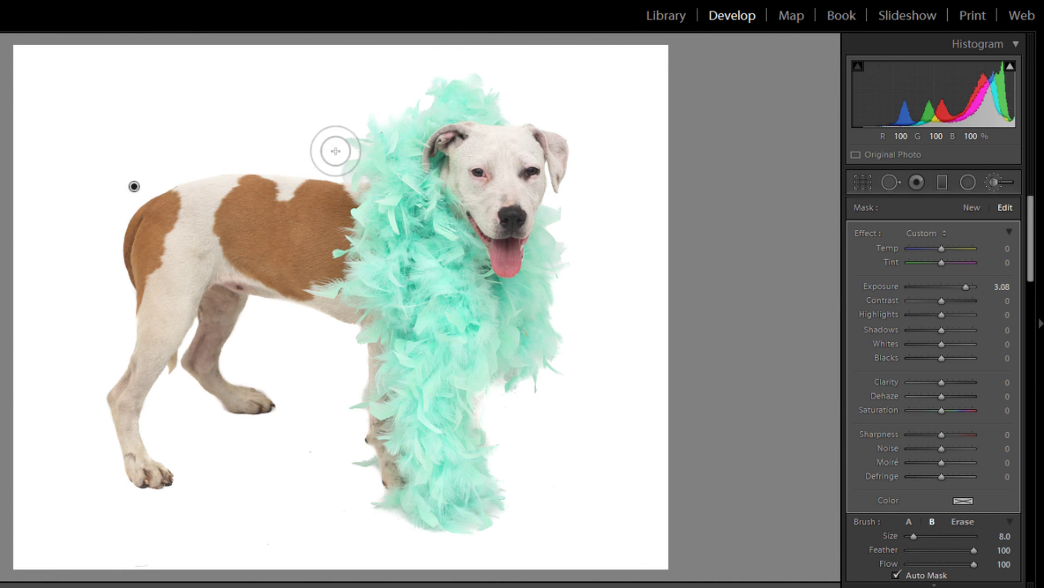
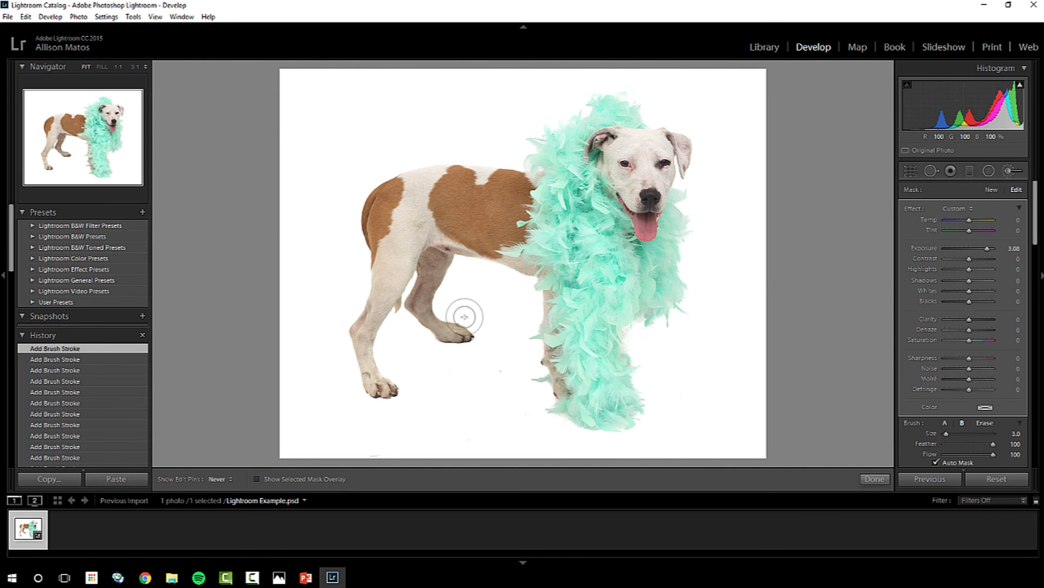
Erase the mask with a feathered brush to bring back the natural floor shadow between the dog's hind and front paws.
{"action": "key", "text": "h"}
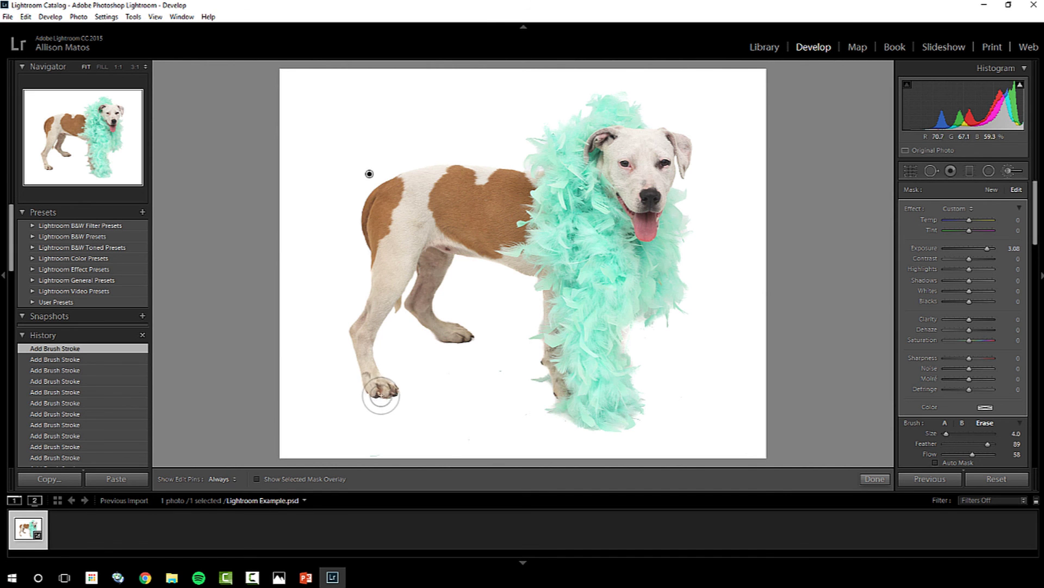
{"action": "key", "text": "h"}
{"action": "mouse_move", "coordinate": [470, 393]}
{"action": "left_mouse_down"}
{"action": "mouse_move", "coordinate": [405, 391]}
{"action": "mouse_move", "coordinate": [573, 409]}
{"action": "mouse_move", "coordinate": [447, 391]}
{"action": "mouse_move", "coordinate": [552, 403]}
{"action": "mouse_move", "coordinate": [490, 394]}
{"action": "mouse_move", "coordinate": [560, 401]}
{"action": "mouse_move", "coordinate": [516, 388]}
{"action": "mouse_move", "coordinate": [569, 392]}
{"action": "mouse_move", "coordinate": [559, 373]}
{"action": "mouse_move", "coordinate": [469, 341]}
{"action": "mouse_move", "coordinate": [430, 350]}
{"action": "mouse_move", "coordinate": [385, 389]}
{"action": "mouse_move", "coordinate": [512, 393]}
{"action": "mouse_move", "coordinate": [574, 407]}
{"action": "mouse_move", "coordinate": [464, 390]}
{"action": "left_mouse_up"}
{"action": "key", "text": "h"}
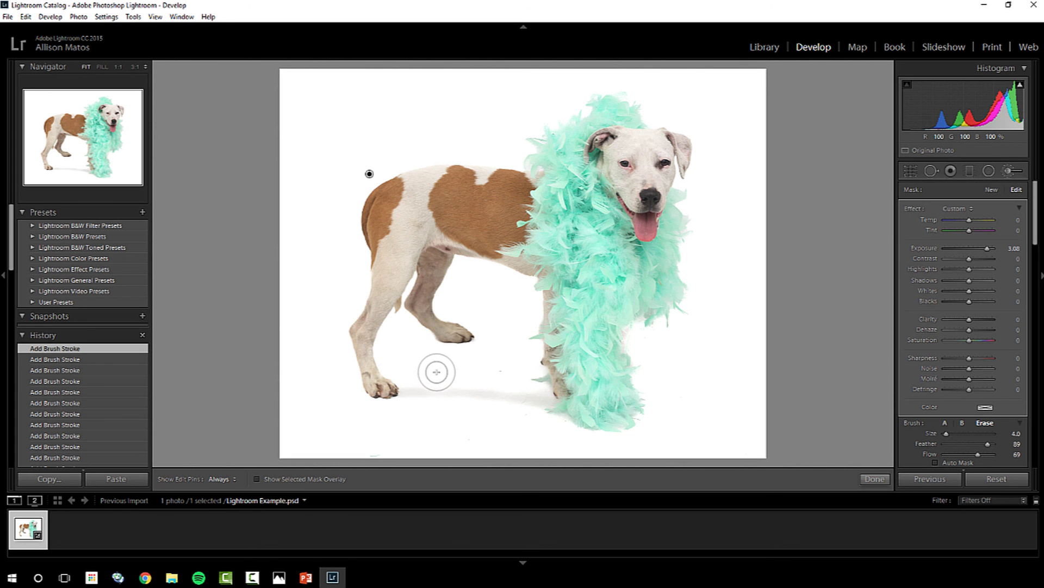
{"action": "key", "text": "h"}
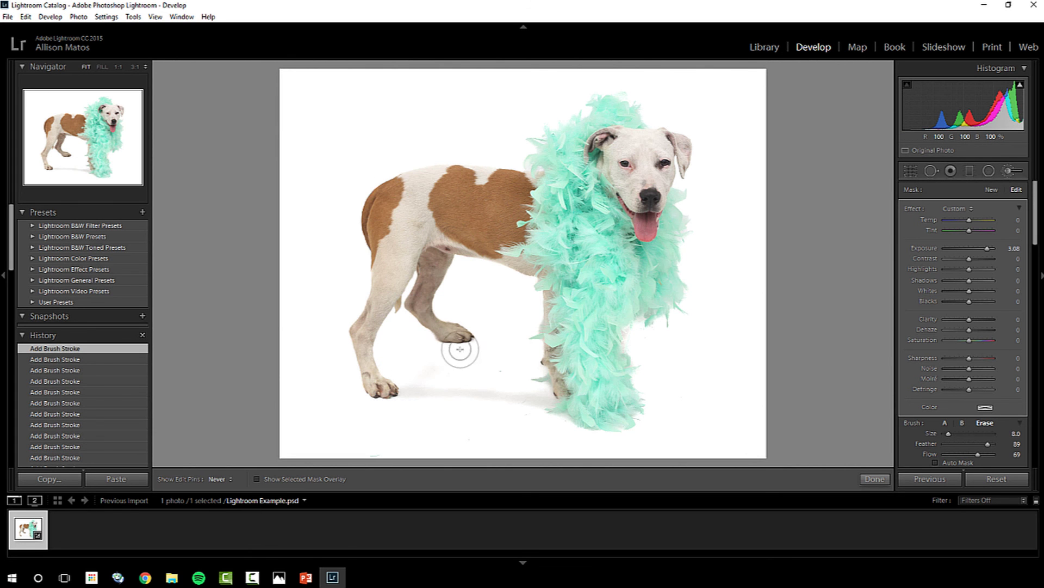
{"action": "mouse_move", "coordinate": [548, 387]}
{"action": "left_mouse_down"}
{"action": "mouse_move", "coordinate": [462, 373]}
{"action": "mouse_move", "coordinate": [472, 375]}
{"action": "mouse_move", "coordinate": [460, 354]}
{"action": "left_mouse_up"}
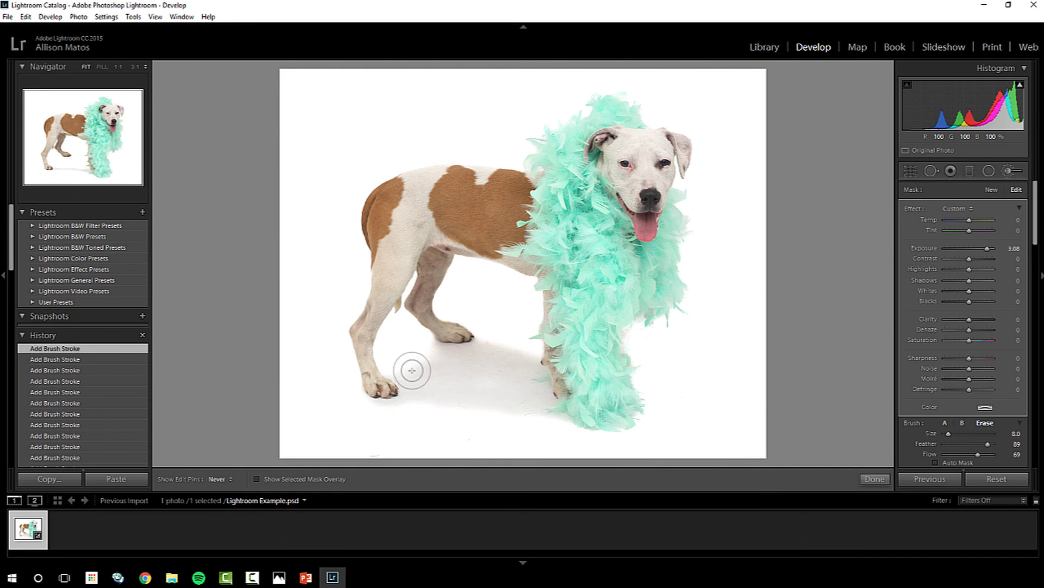
{"action": "left_click_drag", "start_coordinate": [628, 420], "coordinate": [634, 423]}
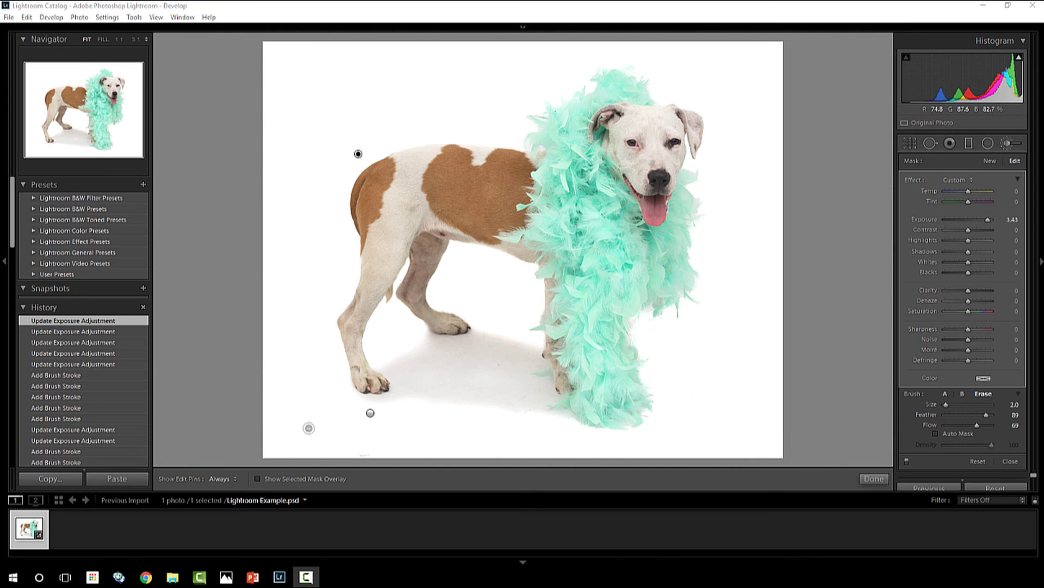
{"action": "left_click", "coordinate": [440, 398]}
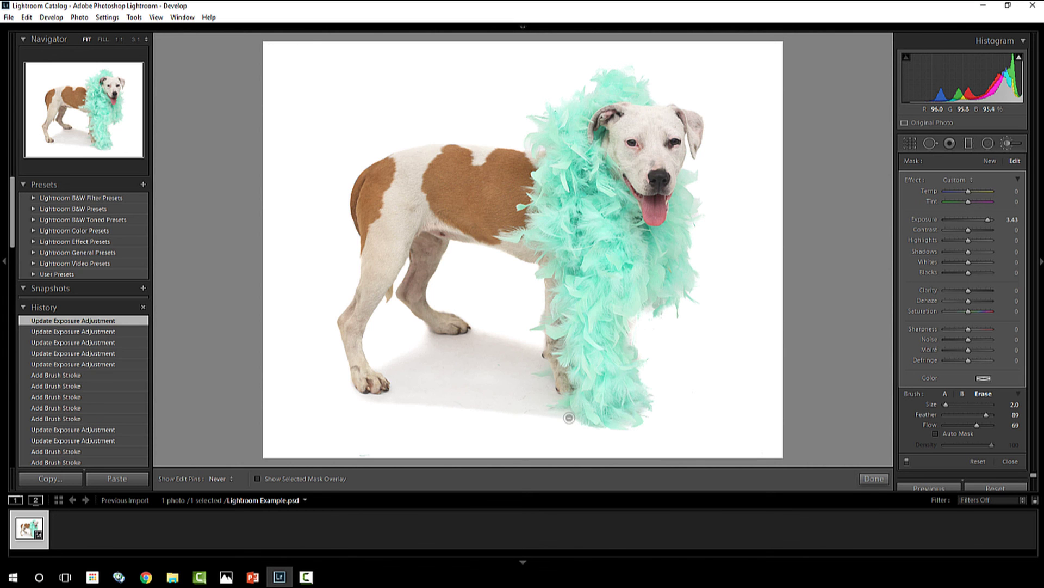
{"action": "left_click", "coordinate": [479, 395]}
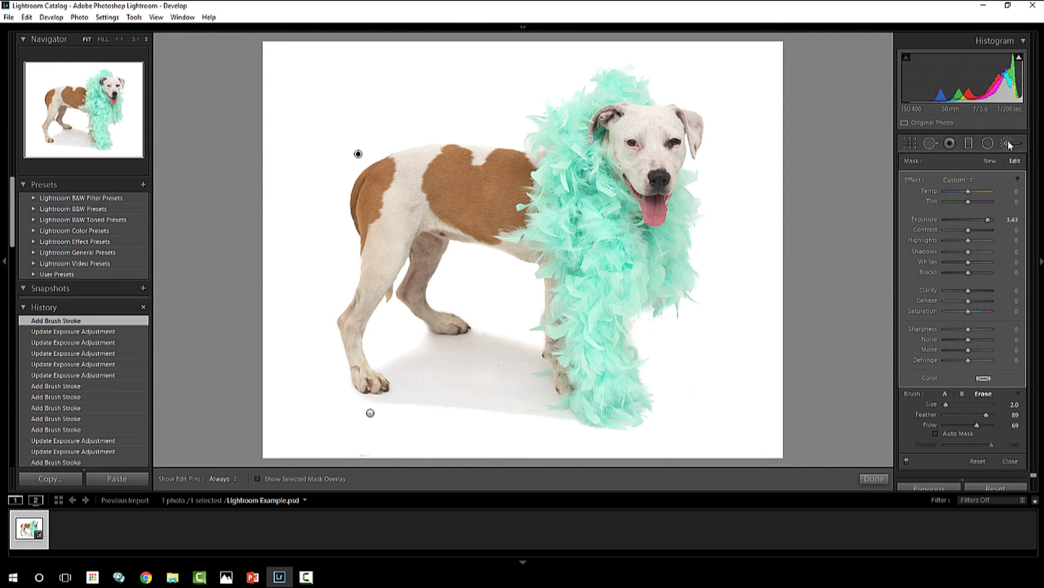
Start a new brush mask with exposure 1.33 and whites 59, and paint over the floor shadow around the paws.
{"action": "left_click", "coordinate": [991, 162]}
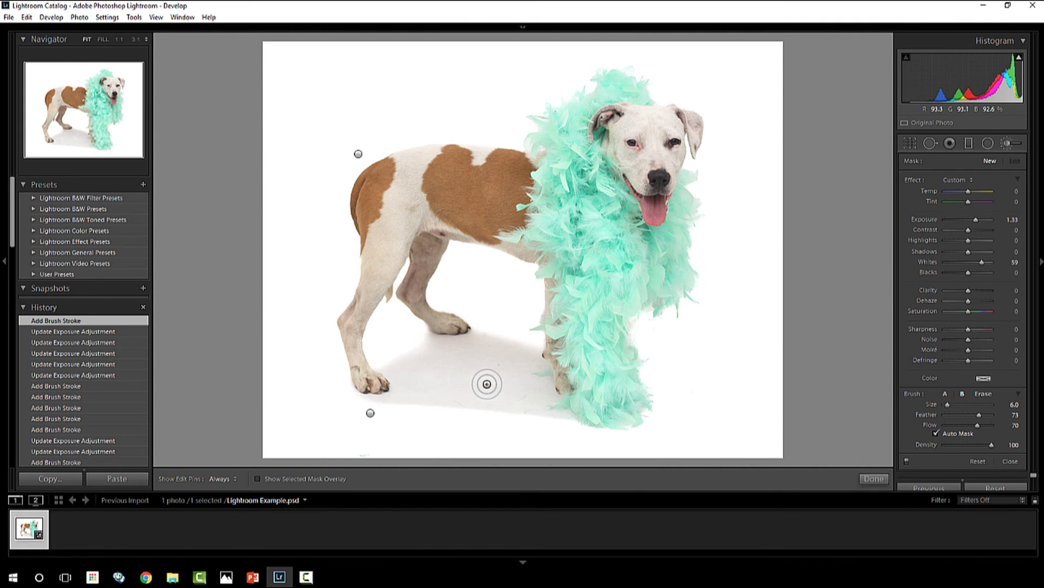
{"action": "key", "text": "h"}
{"action": "mouse_move", "coordinate": [413, 389]}
{"action": "left_mouse_down"}
{"action": "mouse_move", "coordinate": [379, 396]}
{"action": "mouse_move", "coordinate": [415, 384]}
{"action": "mouse_move", "coordinate": [389, 363]}
{"action": "mouse_move", "coordinate": [420, 357]}
{"action": "mouse_move", "coordinate": [427, 385]}
{"action": "mouse_move", "coordinate": [498, 399]}
{"action": "mouse_move", "coordinate": [417, 369]}
{"action": "mouse_move", "coordinate": [481, 348]}
{"action": "mouse_move", "coordinate": [440, 342]}
{"action": "mouse_move", "coordinate": [508, 347]}
{"action": "mouse_move", "coordinate": [481, 338]}
{"action": "mouse_move", "coordinate": [540, 354]}
{"action": "mouse_move", "coordinate": [498, 365]}
{"action": "mouse_move", "coordinate": [528, 382]}
{"action": "mouse_move", "coordinate": [499, 385]}
{"action": "mouse_move", "coordinate": [548, 387]}
{"action": "mouse_move", "coordinate": [528, 383]}
{"action": "mouse_move", "coordinate": [504, 402]}
{"action": "mouse_move", "coordinate": [573, 423]}
{"action": "mouse_move", "coordinate": [522, 414]}
{"action": "mouse_move", "coordinate": [544, 390]}
{"action": "mouse_move", "coordinate": [516, 367]}
{"action": "left_mouse_up"}
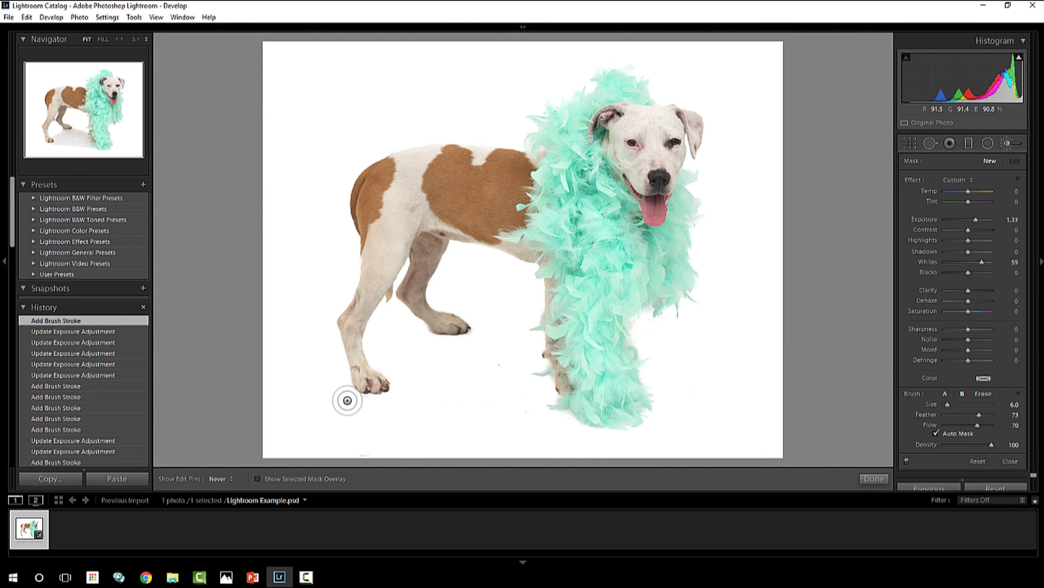
{"action": "mouse_move", "coordinate": [395, 363]}
{"action": "left_mouse_down"}
{"action": "mouse_move", "coordinate": [424, 361]}
{"action": "mouse_move", "coordinate": [415, 361]}
{"action": "mouse_move", "coordinate": [446, 389]}
{"action": "left_mouse_up"}
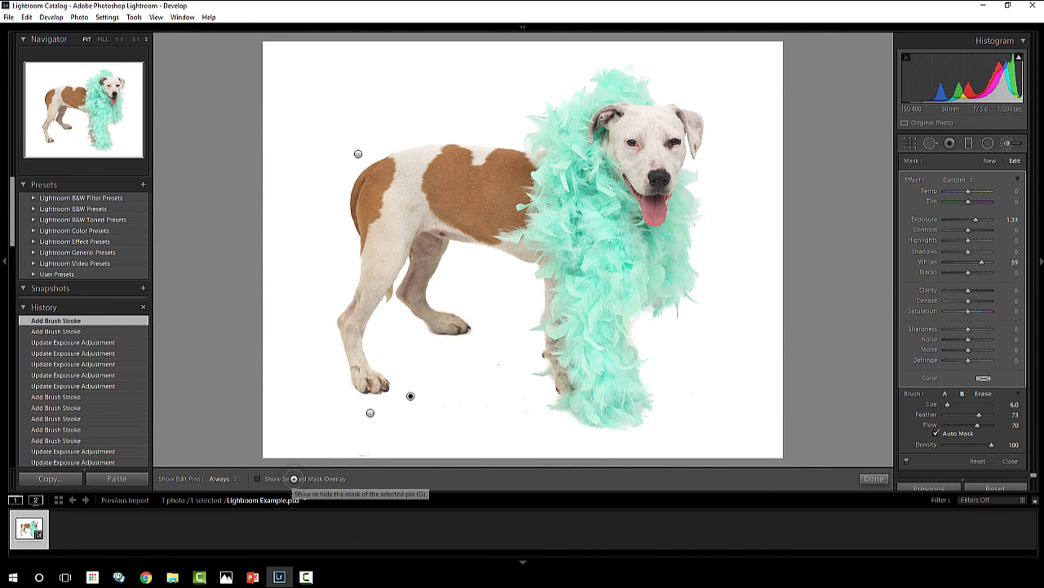
Show the selected mask overlay, brush over the remaining floor shadow near the paws, and hide the overlay.
{"action": "left_click", "coordinate": [300, 480]}
{"action": "key", "text": "h"}
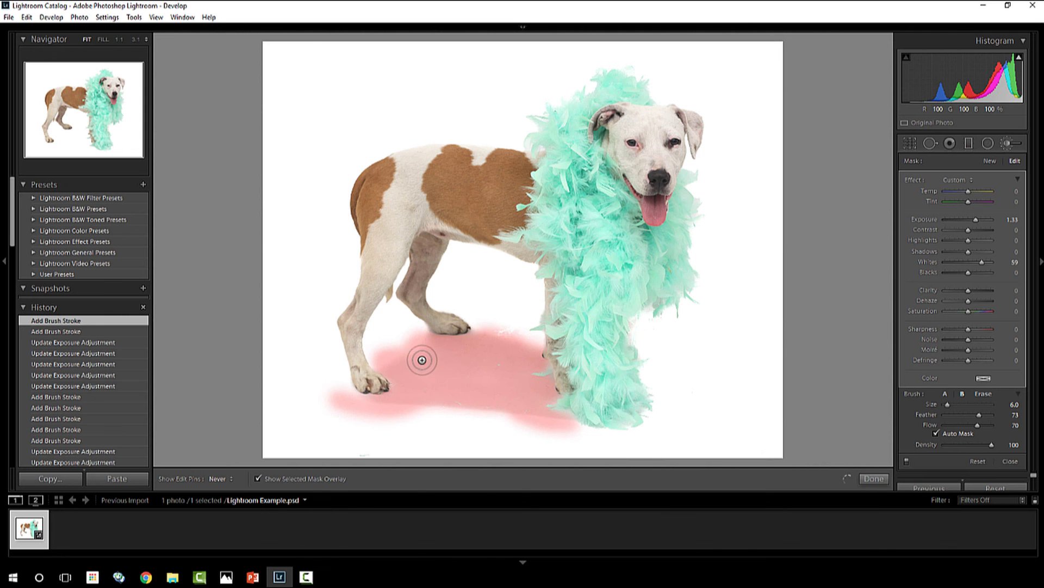
{"action": "left_click_drag", "start_coordinate": [471, 381], "coordinate": [347, 414]}
{"action": "key", "text": "h"}
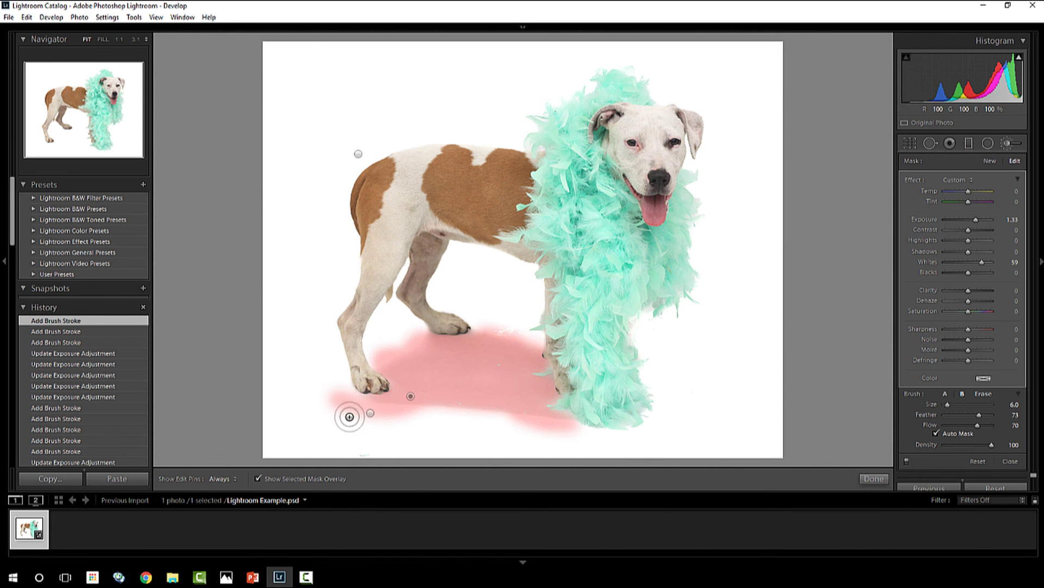
{"action": "left_click", "coordinate": [257, 478]}
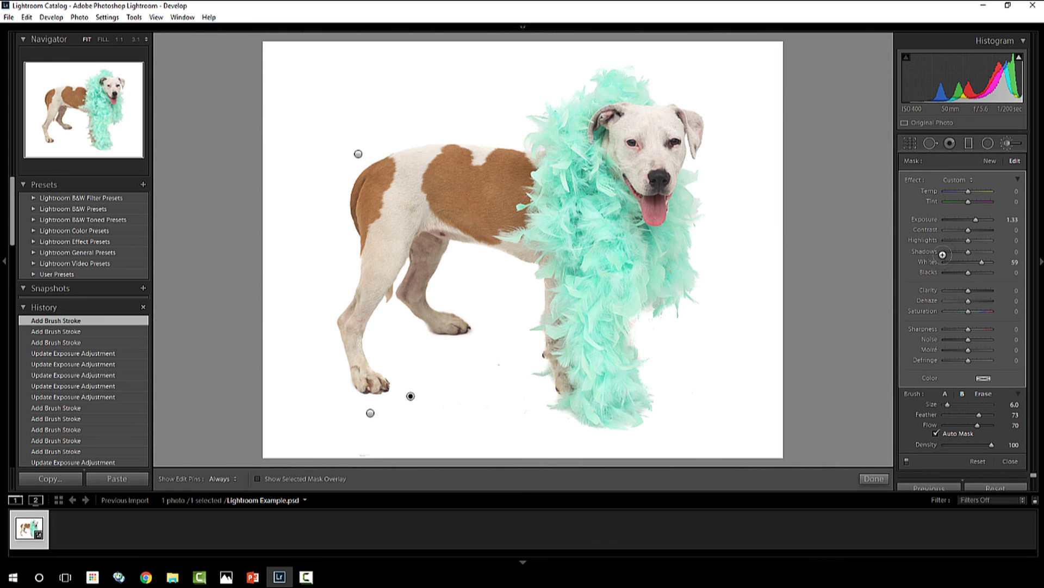
Reset the floor shadow mask's exposure and whites to 0.
{"action": "left_click", "coordinate": [967, 219]}
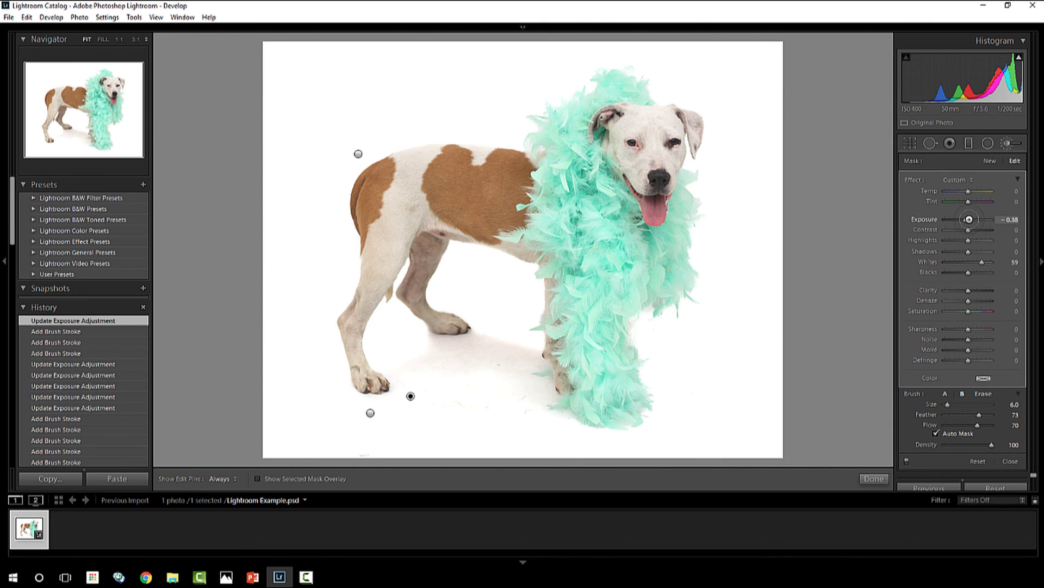
{"action": "double_click", "coordinate": [969, 219]}
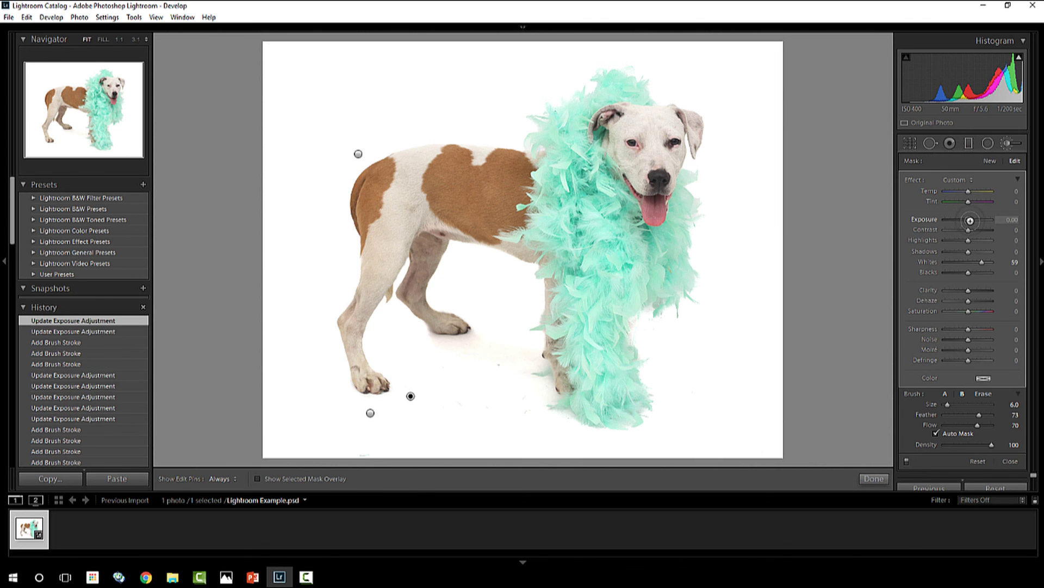
{"action": "left_click", "coordinate": [967, 262]}
{"action": "double_click", "coordinate": [969, 262]}
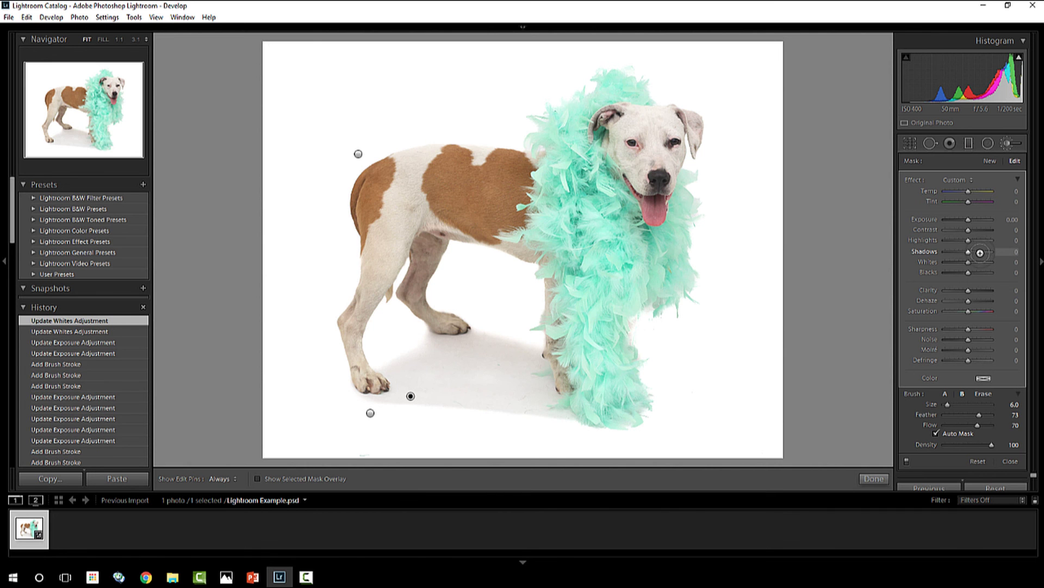
Set the floor shadow mask's shadows to 75, highlights to 54 and blacks to 43.
{"action": "left_click", "coordinate": [980, 252]}
{"action": "left_click_drag", "start_coordinate": [984, 252], "coordinate": [988, 251]}
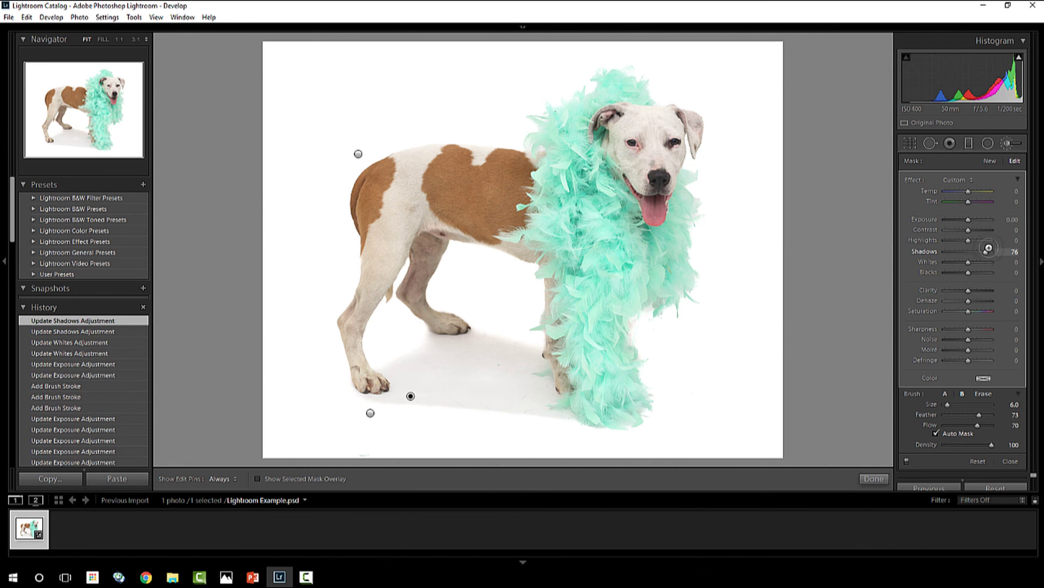
{"action": "left_click", "coordinate": [982, 240]}
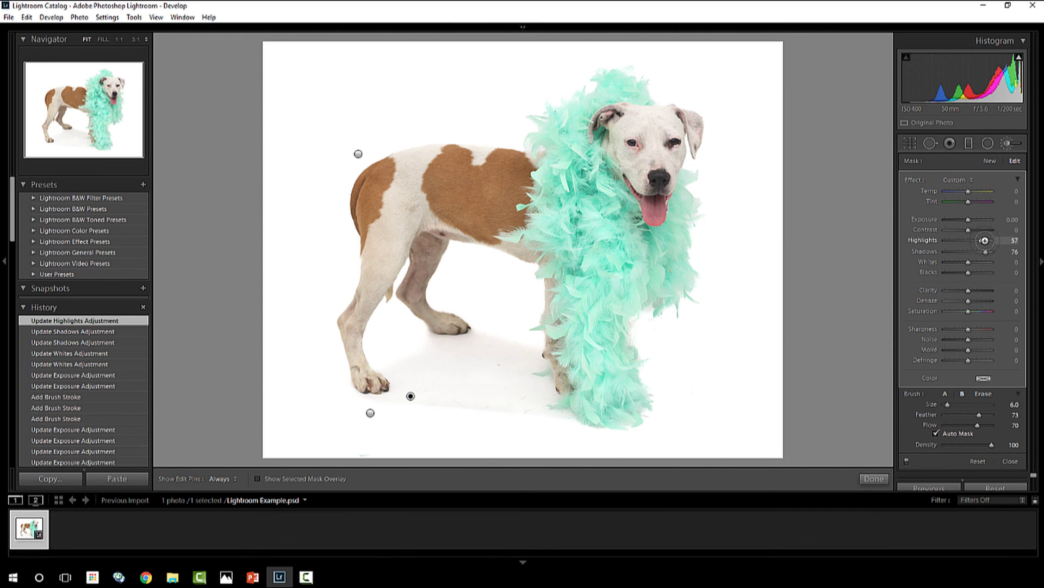
{"action": "left_click_drag", "start_coordinate": [988, 240], "coordinate": [979, 240]}
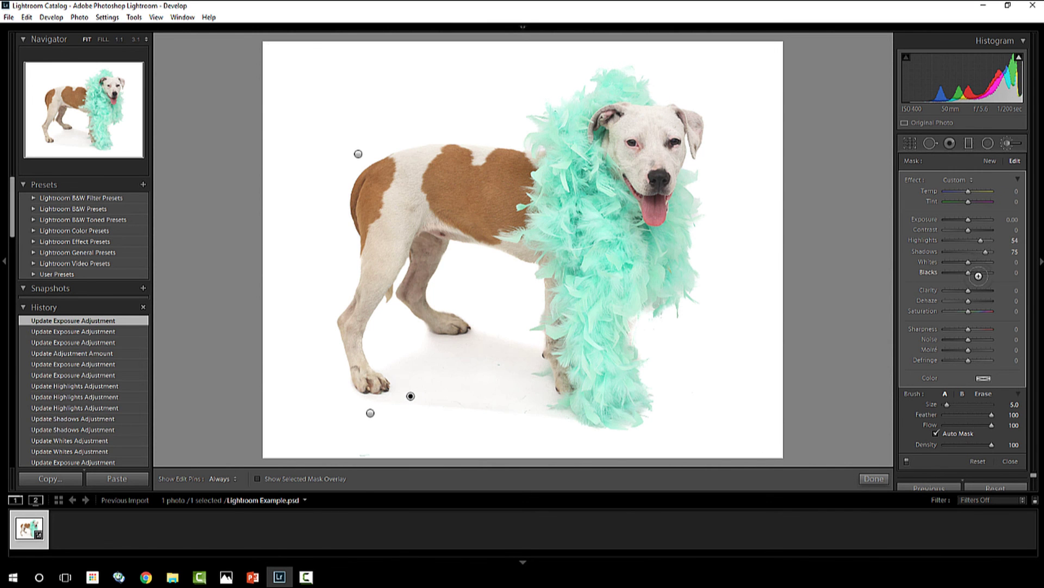
{"action": "left_click", "coordinate": [977, 272]}
Extend the floor shadow mask with strokes beneath the boa and in front of the front leg.
{"action": "key", "text": "h"}
{"action": "left_click_drag", "start_coordinate": [541, 415], "coordinate": [618, 427]}
{"action": "key", "text": "h"}
{"action": "left_click_drag", "start_coordinate": [495, 326], "coordinate": [541, 326]}
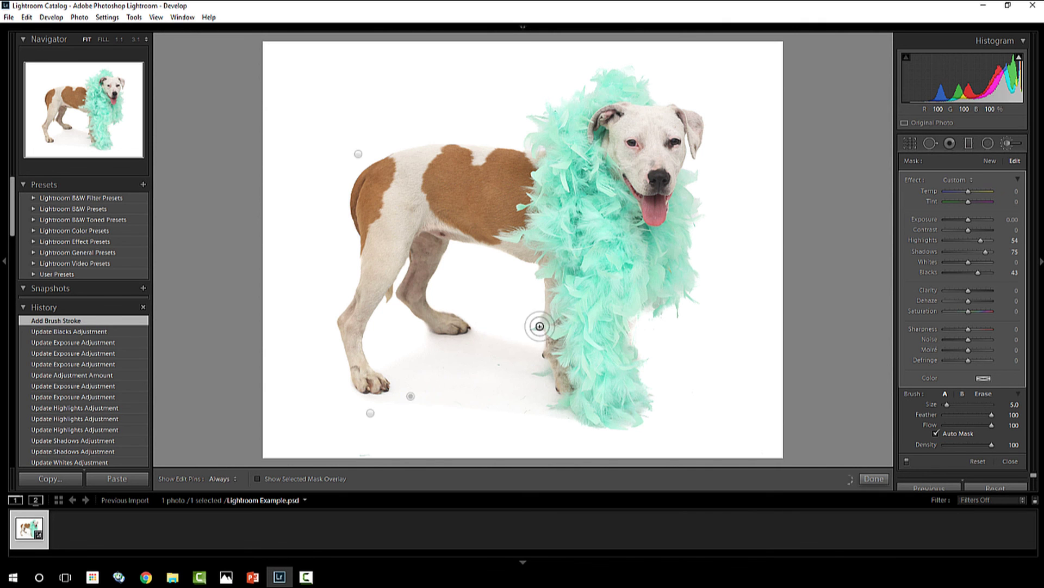
{"action": "left_click", "coordinate": [771, 339]}
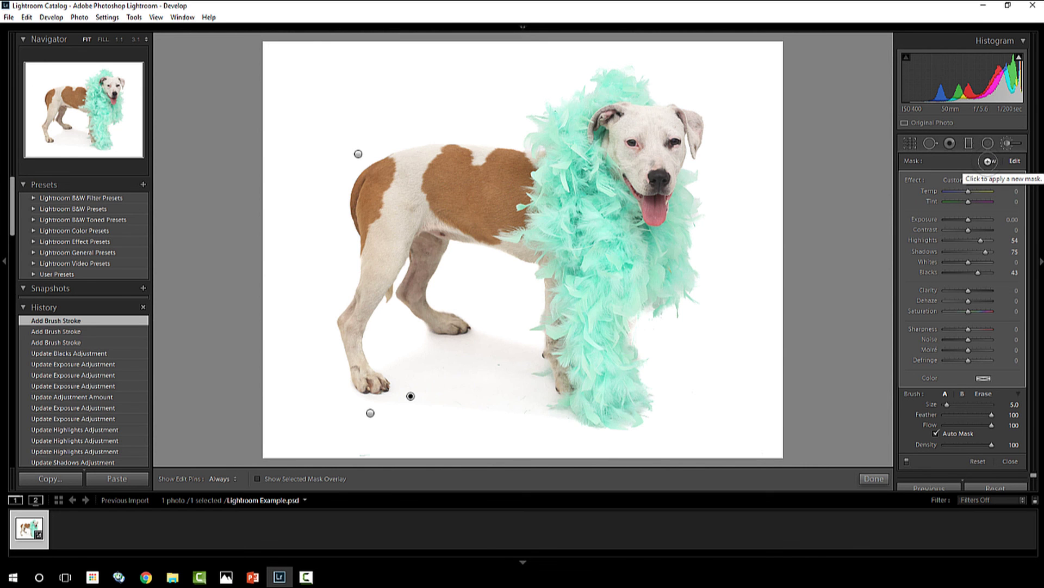
Start a new brush mask with exposure 0.38, whites 17 and flow 68, and paint over the dog's head and white body fur.
{"action": "left_click", "coordinate": [988, 161]}
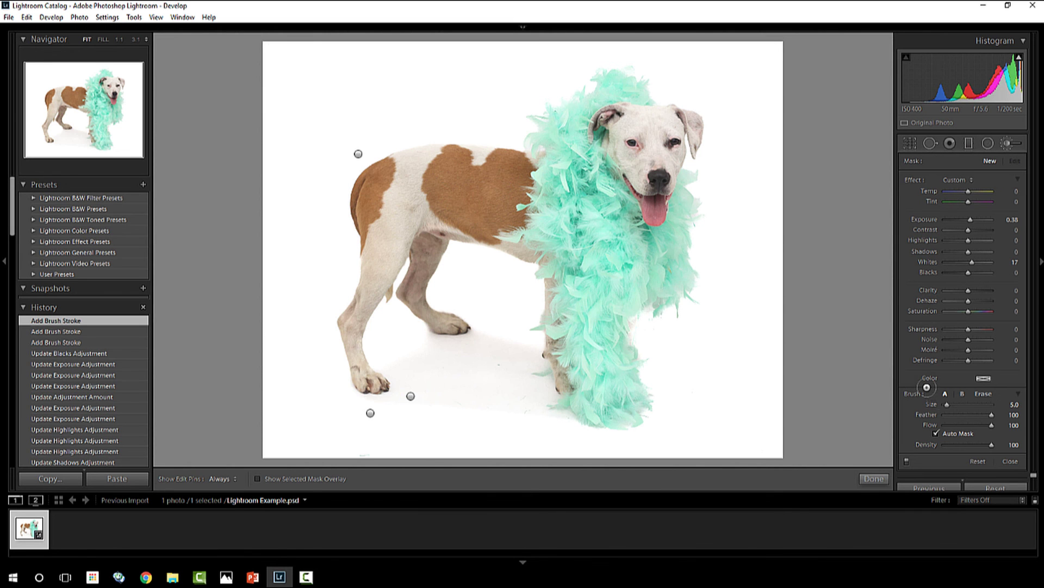
{"action": "left_click", "coordinate": [976, 425]}
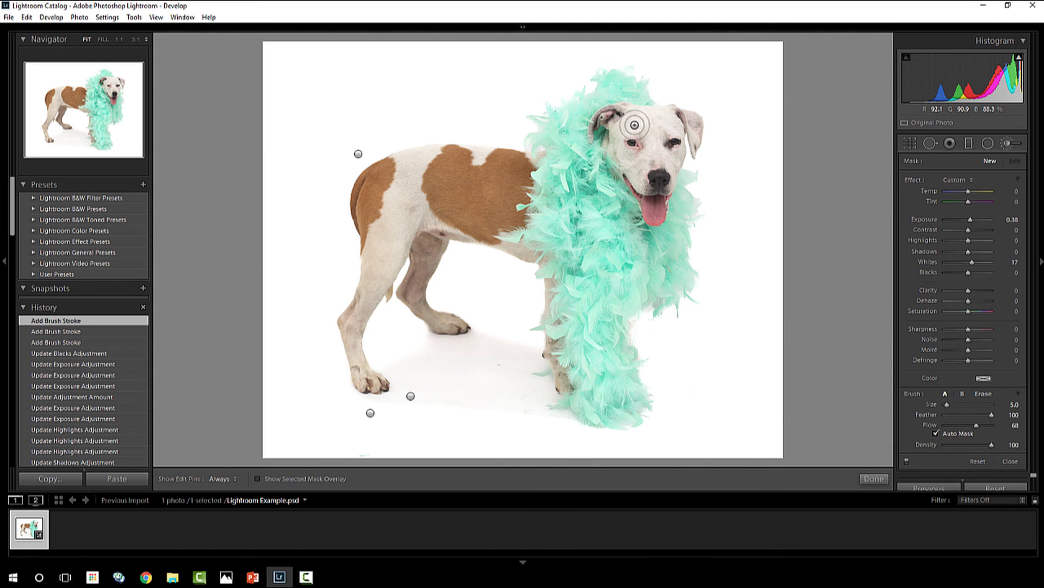
{"action": "key", "text": "h"}
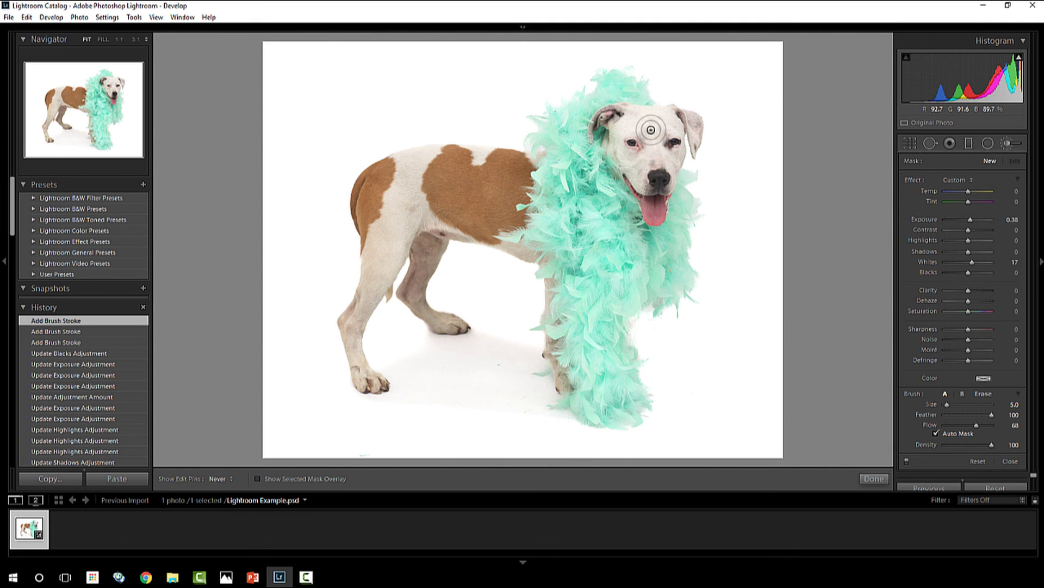
{"action": "left_click_drag", "start_coordinate": [688, 121], "coordinate": [696, 136]}
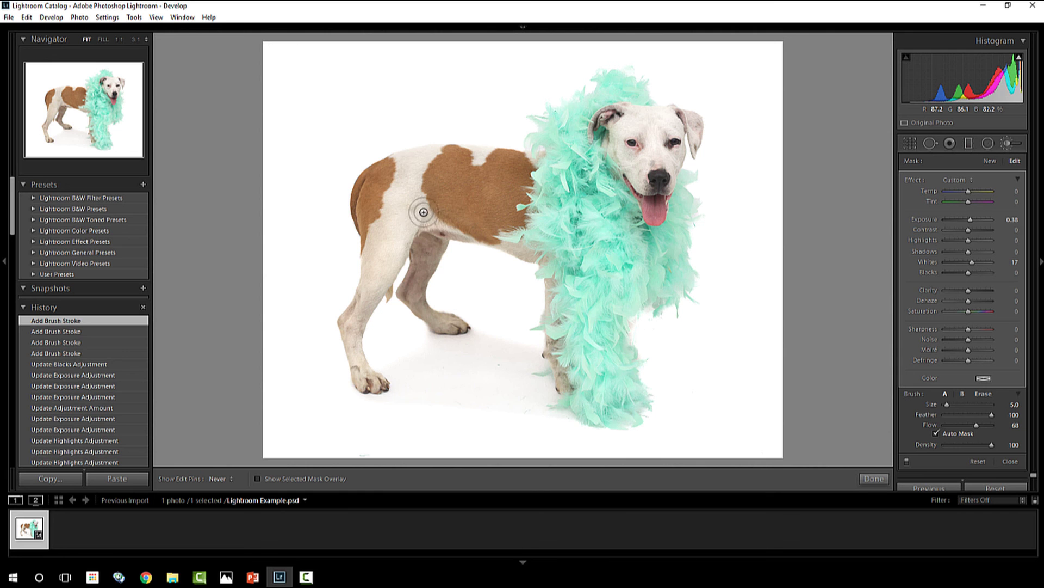
{"action": "mouse_move", "coordinate": [438, 162]}
{"action": "left_mouse_down"}
{"action": "mouse_move", "coordinate": [427, 152]}
{"action": "mouse_move", "coordinate": [479, 148]}
{"action": "left_mouse_up"}
{"action": "left_click", "coordinate": [482, 151]}
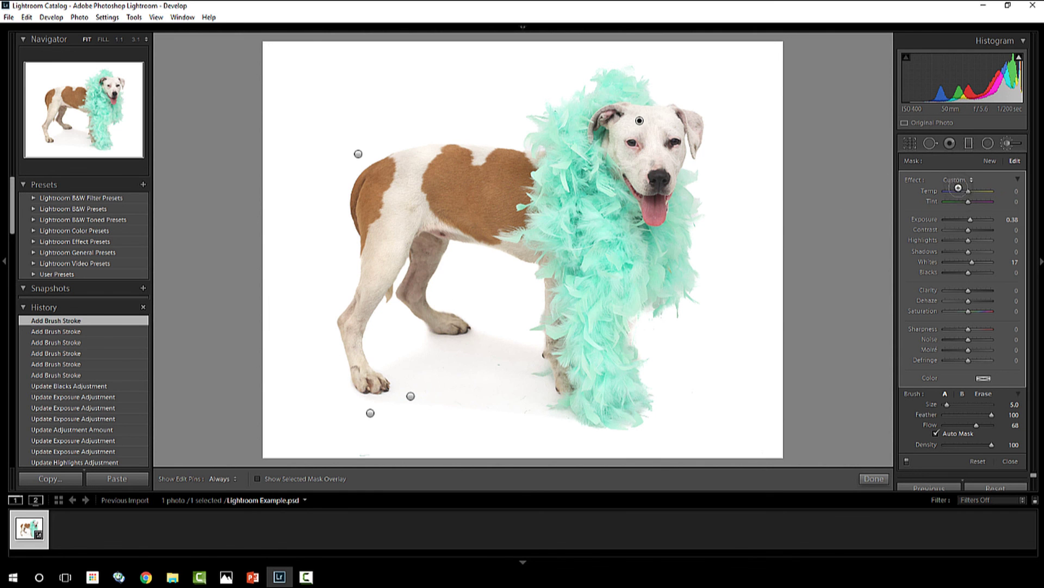
Set the white fur mask's whites to 10 and reset its exposure to 0.
{"action": "left_click_drag", "start_coordinate": [972, 259], "coordinate": [971, 263]}
{"action": "left_click", "coordinate": [970, 262]}
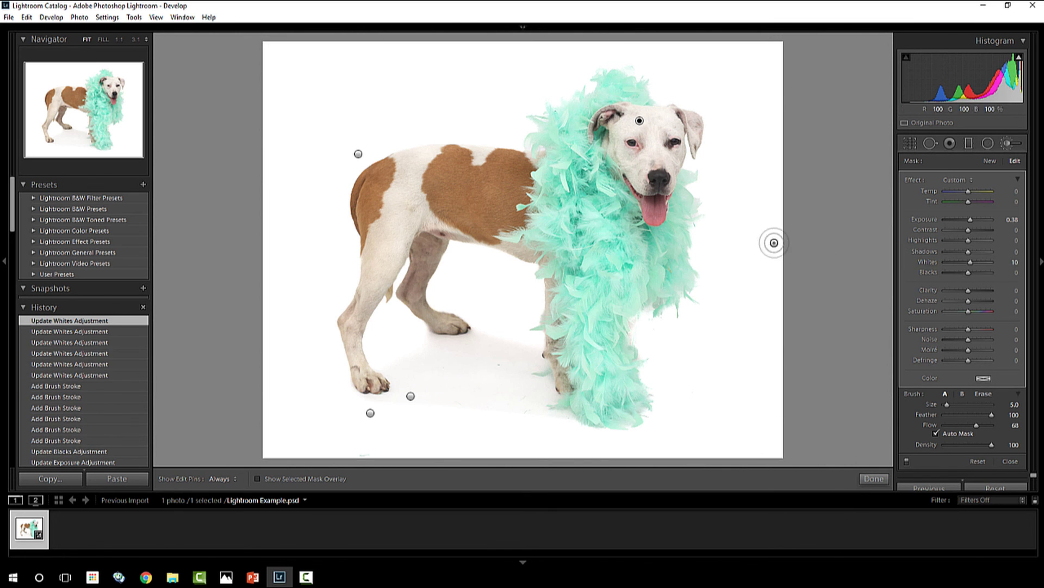
{"action": "double_click", "coordinate": [967, 220]}
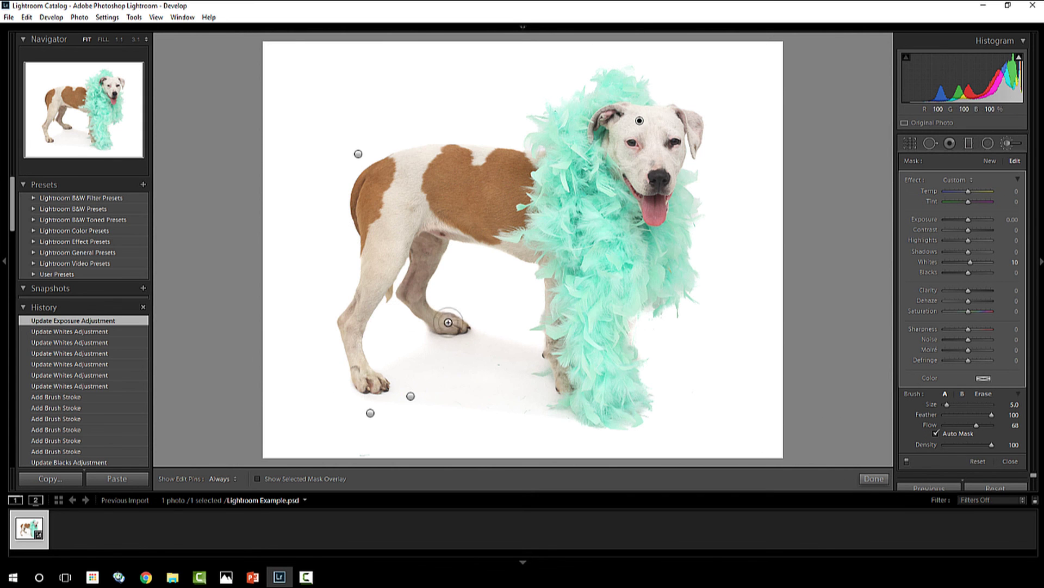
Brighten both of the dog's eyes at 1:1 with a new size 1 brush mask, using whites 17 and exposure 2.67.
{"action": "left_click", "coordinate": [104, 94]}
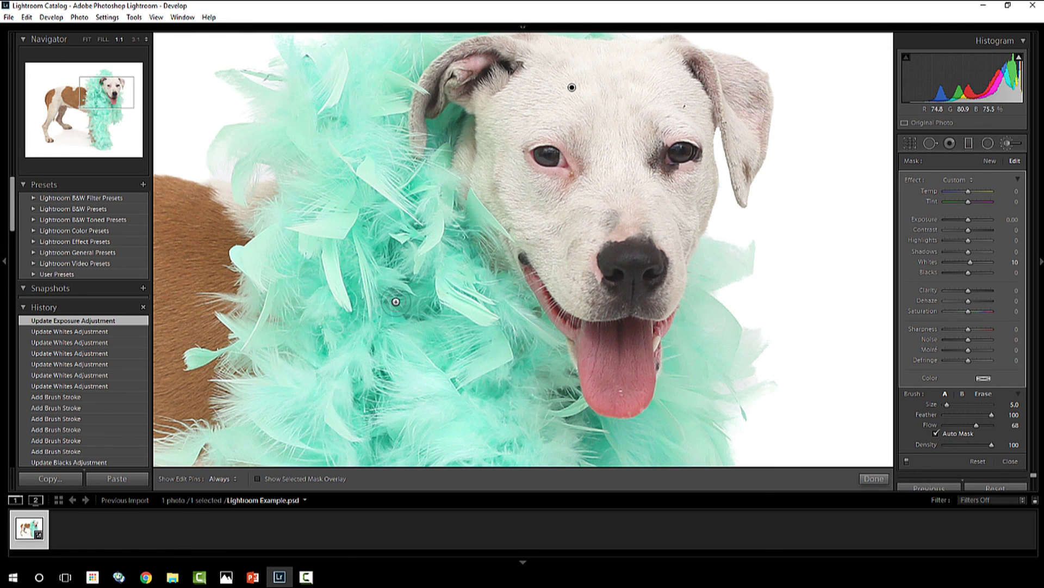
{"action": "left_click", "coordinate": [988, 161]}
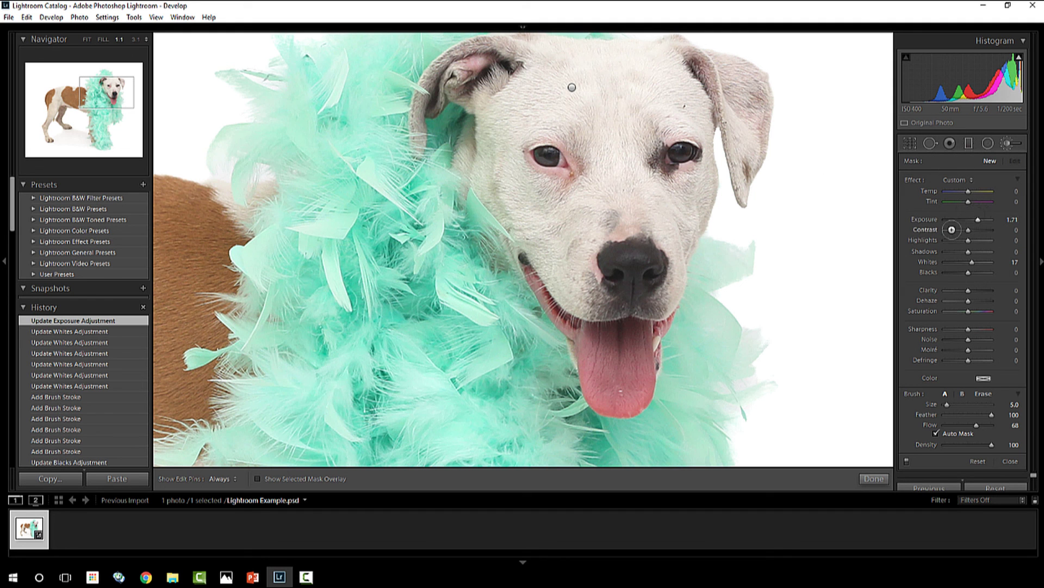
{"action": "key", "text": "h"}
{"action": "left_click", "coordinate": [789, 173]}
{"action": "scroll", "coordinate": [550, 151], "scroll_direction": "down", "scroll_amount": 2}
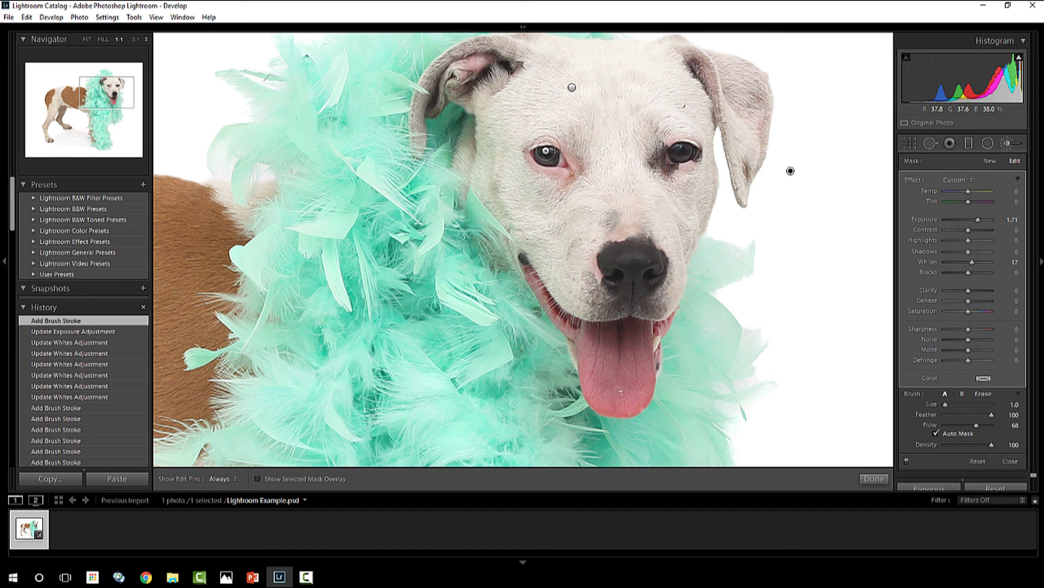
{"action": "left_click", "coordinate": [550, 150]}
{"action": "left_click", "coordinate": [676, 147]}
{"action": "left_click", "coordinate": [983, 219]}
{"action": "left_click", "coordinate": [682, 148]}
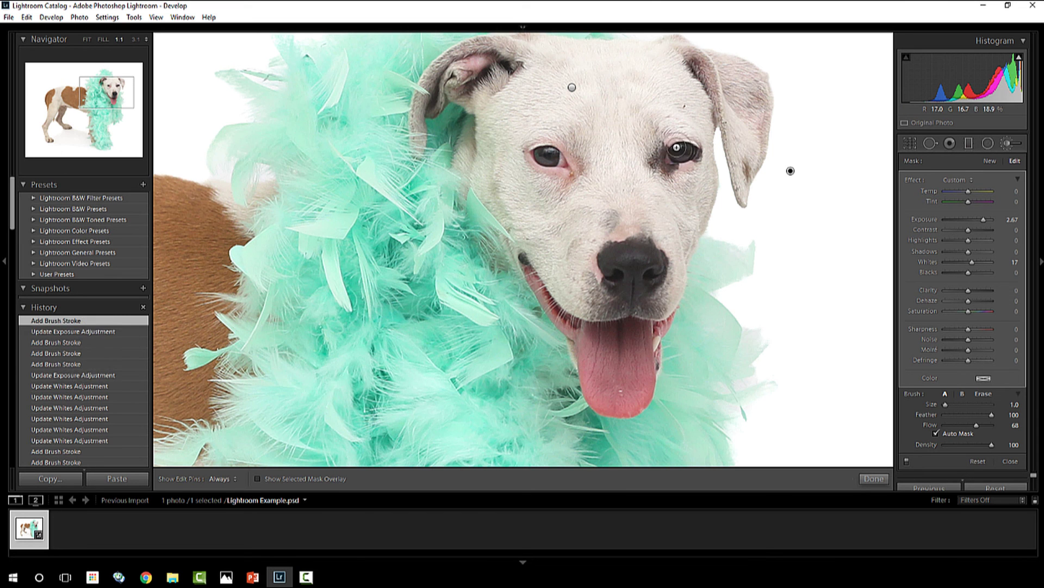
Paint additional brightening strokes over both of the dog's eyes with the current brush mask.
{"action": "left_click", "coordinate": [687, 149]}
{"action": "left_click", "coordinate": [700, 153]}
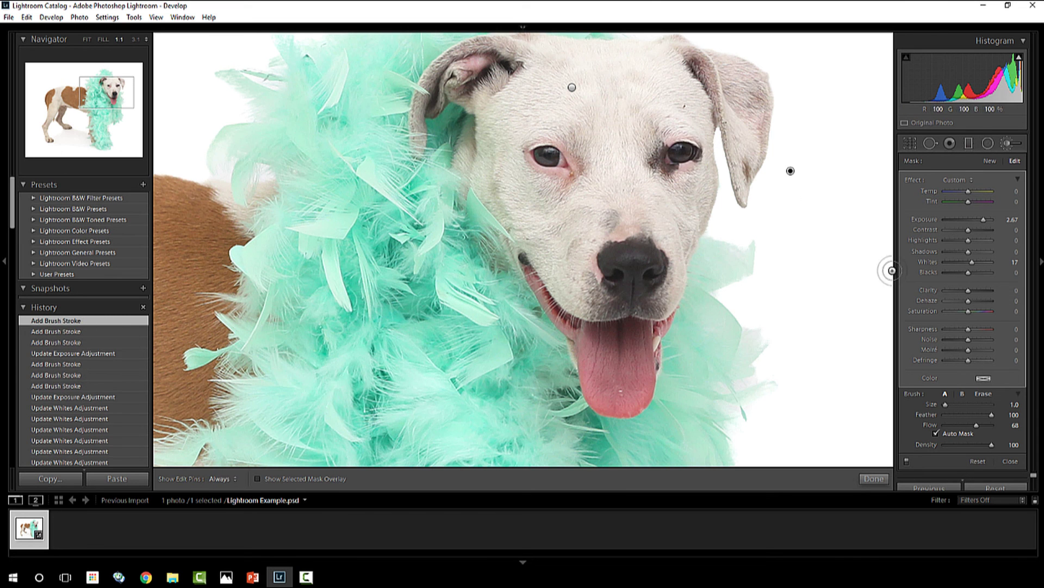
{"action": "left_click", "coordinate": [686, 147]}
{"action": "left_click", "coordinate": [707, 154]}
{"action": "key", "text": "h"}
{"action": "left_click", "coordinate": [549, 151]}
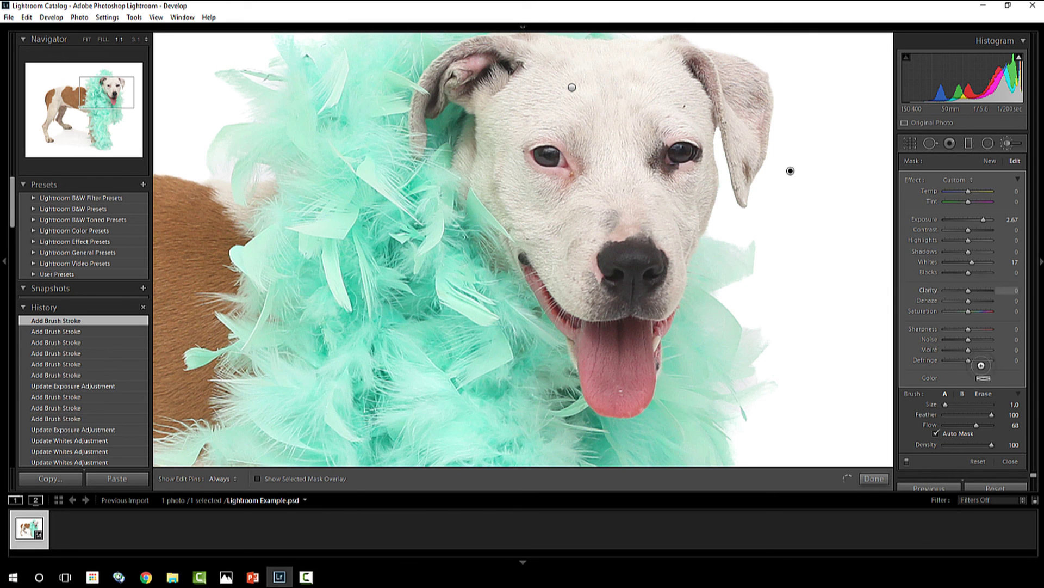
Set the eye mask's sharpness to 69 and brush over both eyes again.
{"action": "left_click_drag", "start_coordinate": [981, 329], "coordinate": [983, 329]}
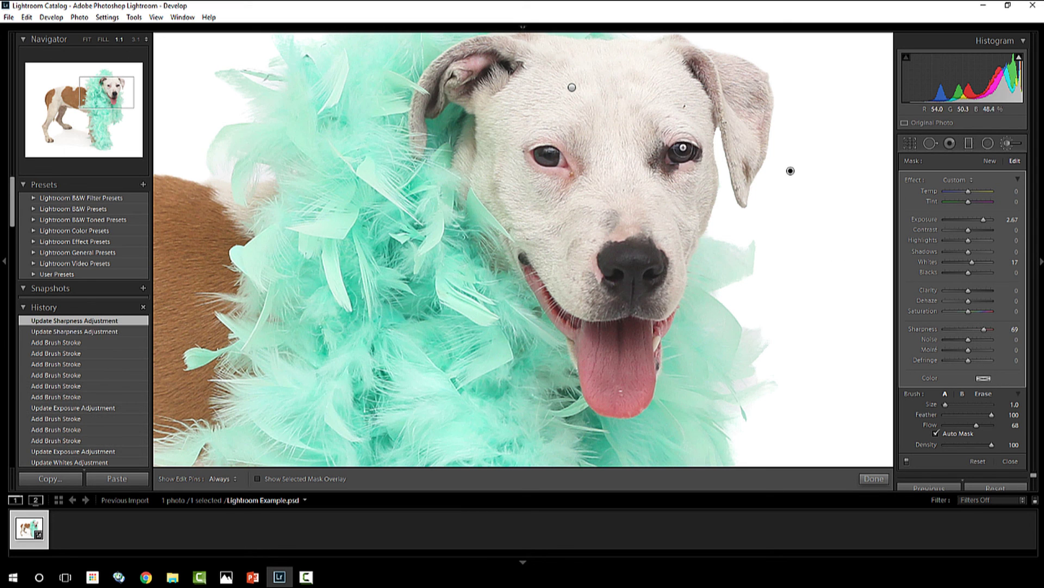
{"action": "left_click", "coordinate": [683, 149]}
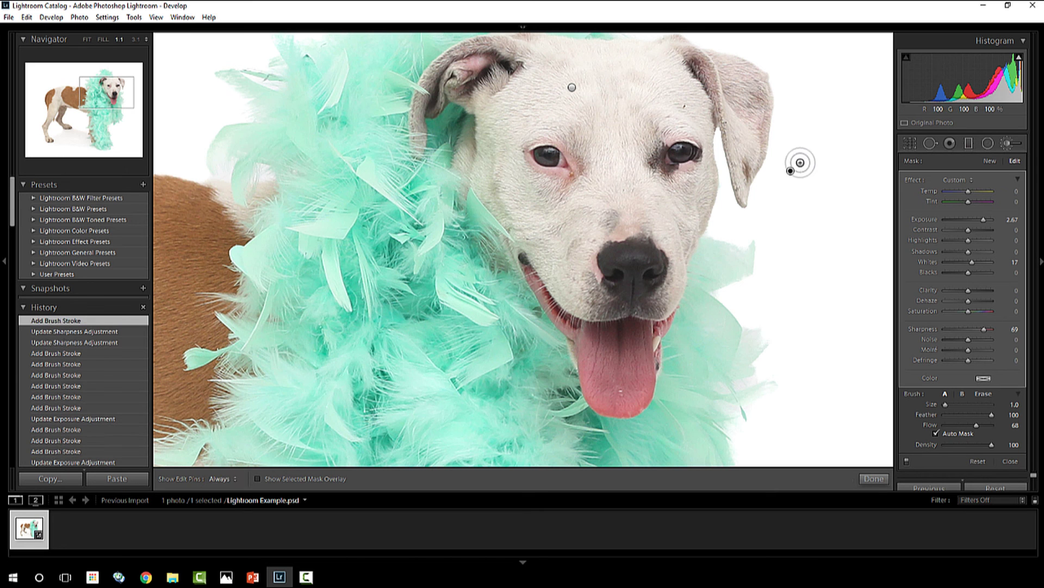
{"action": "left_click", "coordinate": [563, 150]}
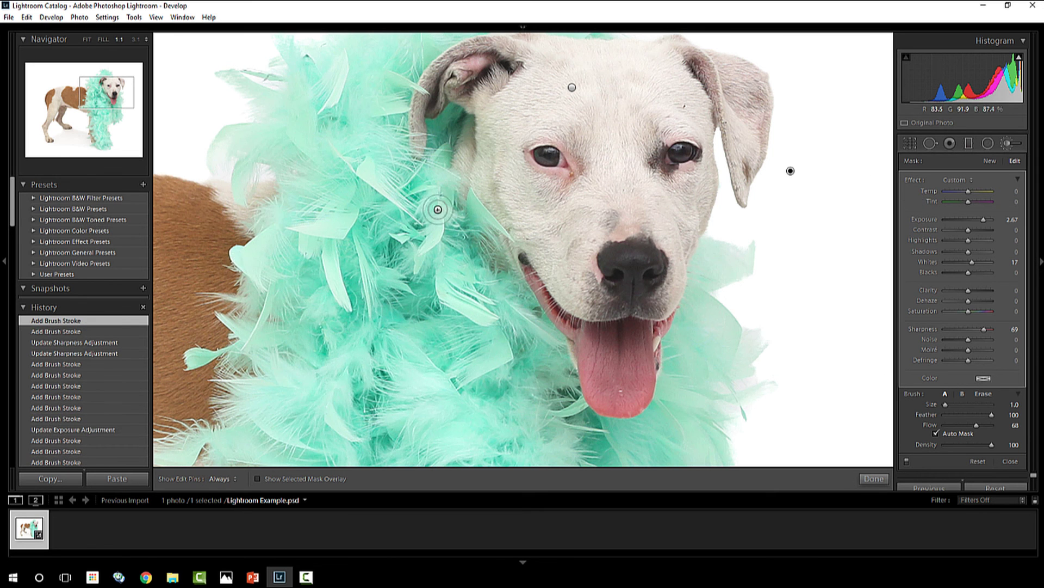
{"action": "left_click", "coordinate": [553, 150]}
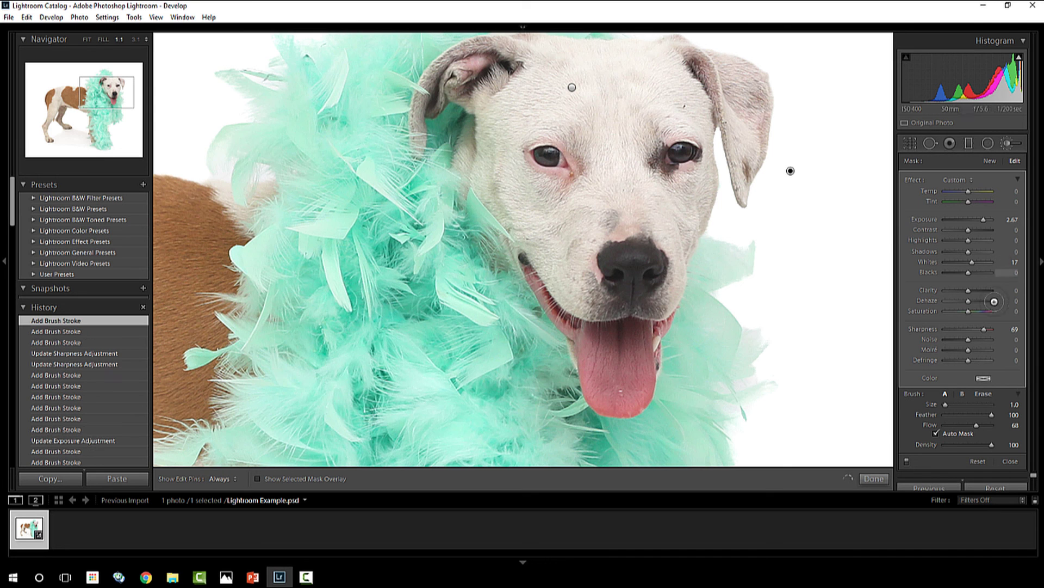
Raise the eye mask's shadows to 43 and leave the adjustment brush with the whole photo in view.
{"action": "left_click", "coordinate": [980, 252]}
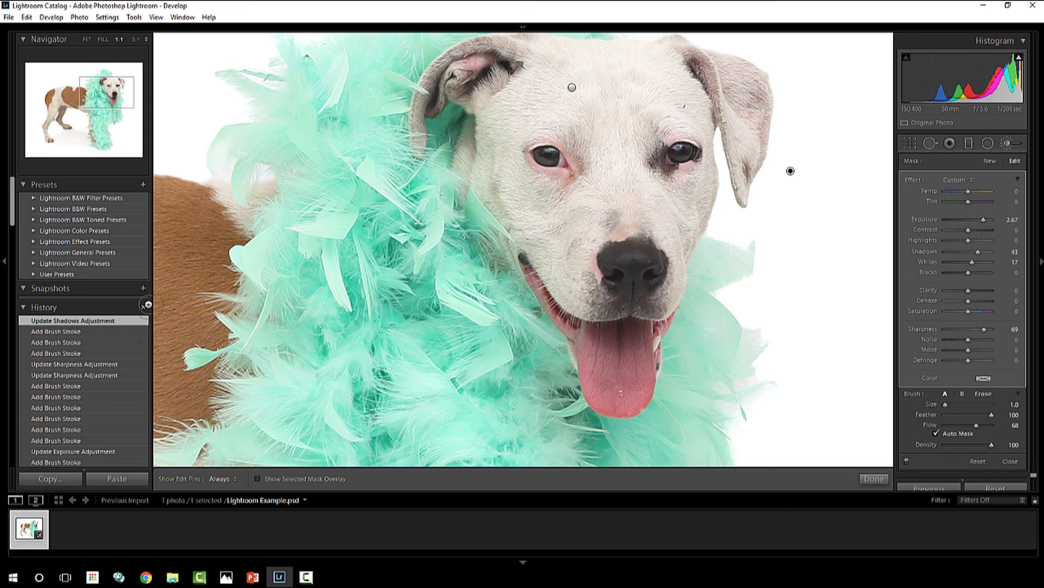
{"action": "left_click", "coordinate": [87, 39]}
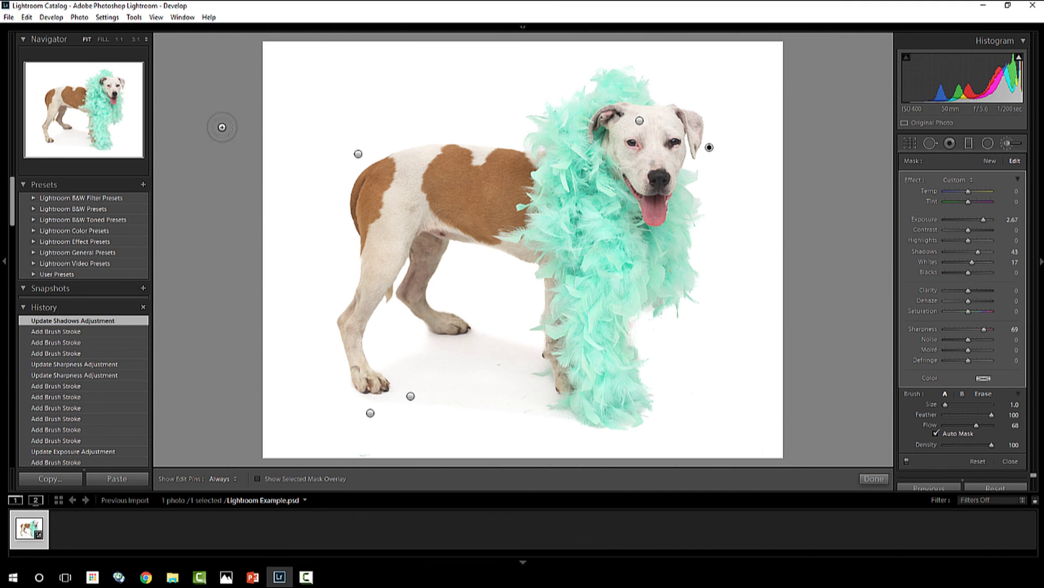
{"action": "key", "text": "k"}
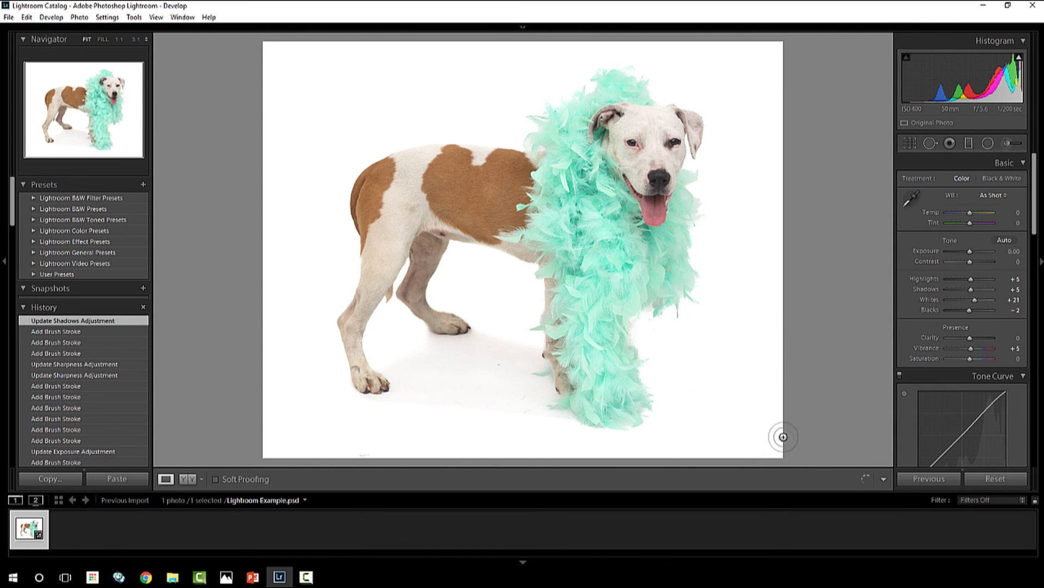
Compare the edited photo with the original by resetting all develop settings and undoing the reset.
{"action": "left_click", "coordinate": [1019, 473]}
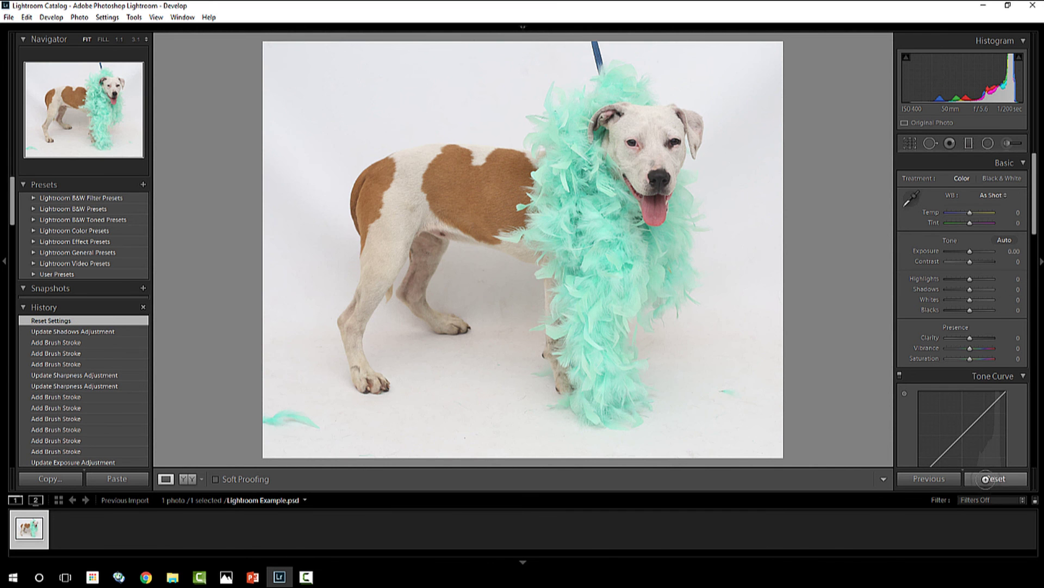
{"action": "key", "text": "ctrl+z"}
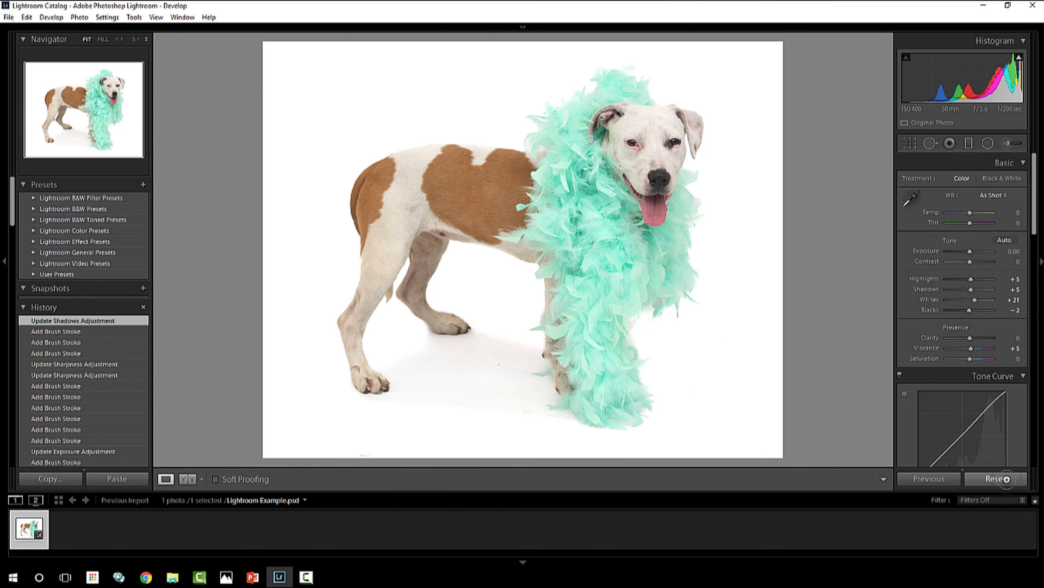
{"action": "left_click", "coordinate": [1006, 478]}
{"action": "key", "text": "ctrl+z"}
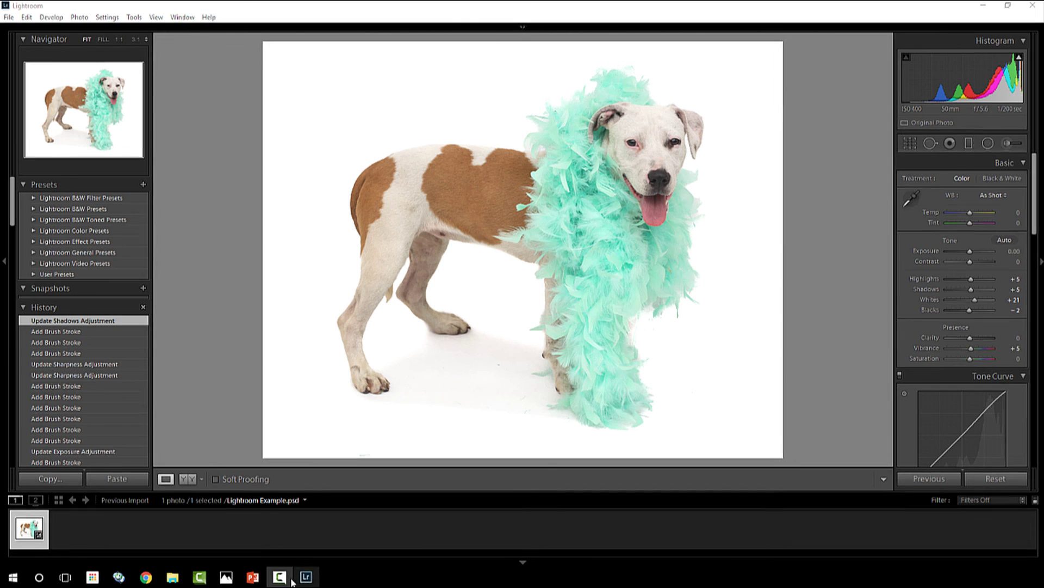
Switch to the Photos app and open the brown dog photo 0J5A1733.JPG in Photoshop from there.
{"action": "mouse_move", "coordinate": [245, 564]}
{"action": "left_click", "coordinate": [281, 541]}
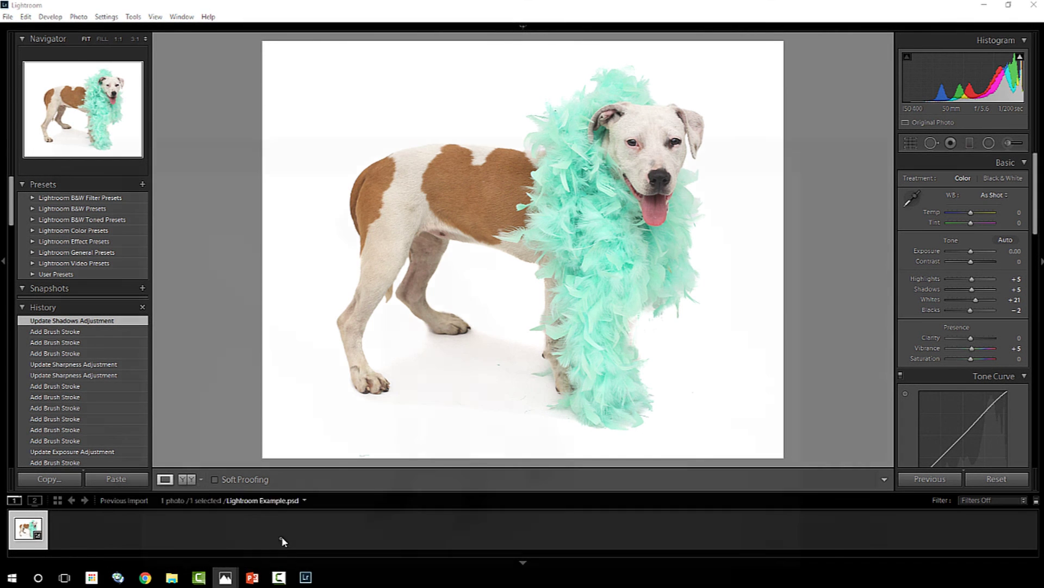
{"action": "right_click", "coordinate": [283, 541]}
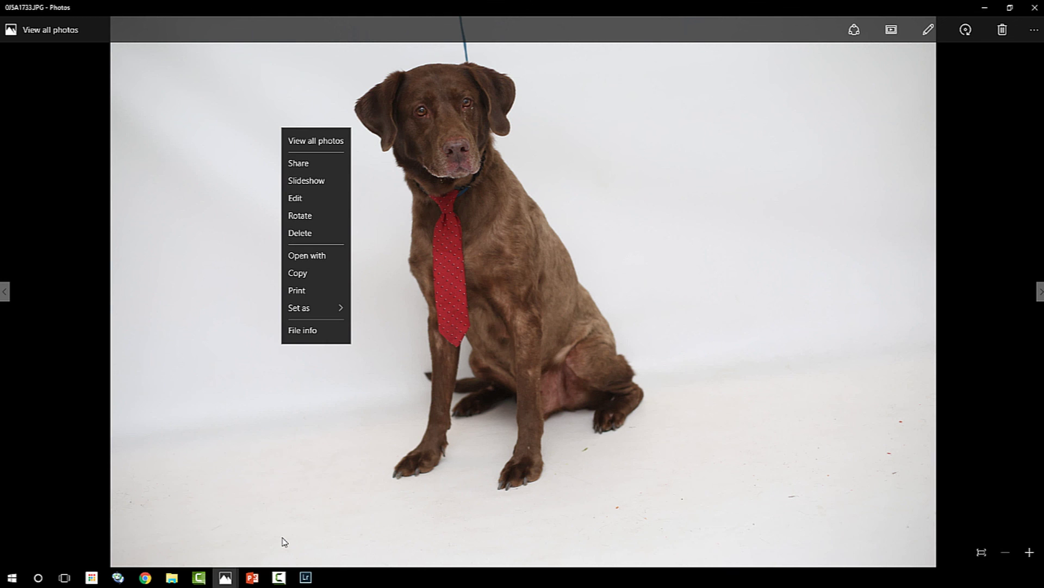
{"action": "key", "text": "Down"}
{"action": "key", "text": "Down"}
{"action": "key", "text": "Down"}
{"action": "key", "text": "Down"}
{"action": "key", "text": "Down"}
{"action": "key", "text": "Down"}
{"action": "key", "text": "Down"}
{"action": "key", "text": "Return"}
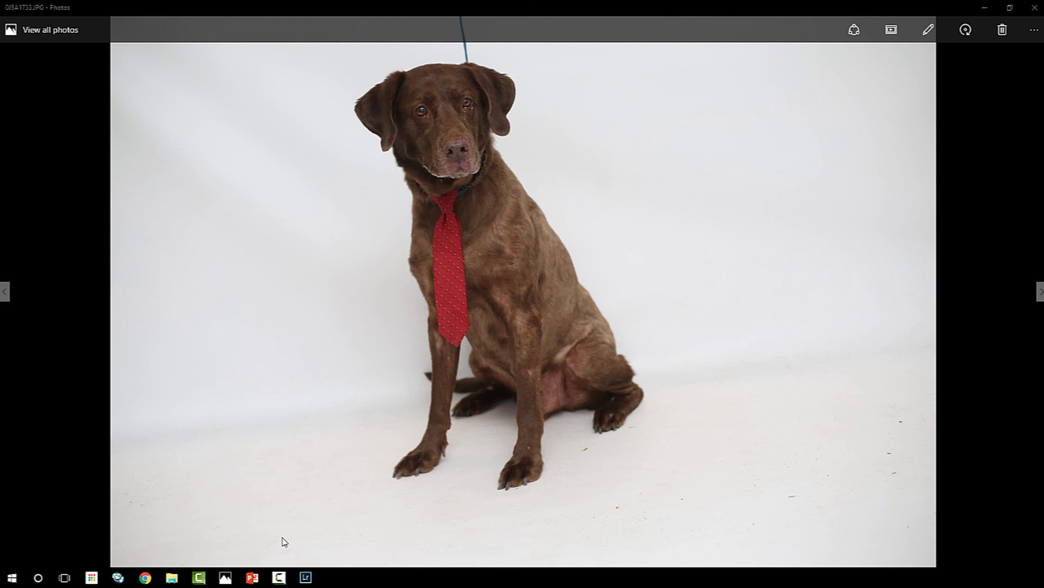
{"action": "left_click", "coordinate": [73, 221]}
{"action": "key", "text": "Return"}
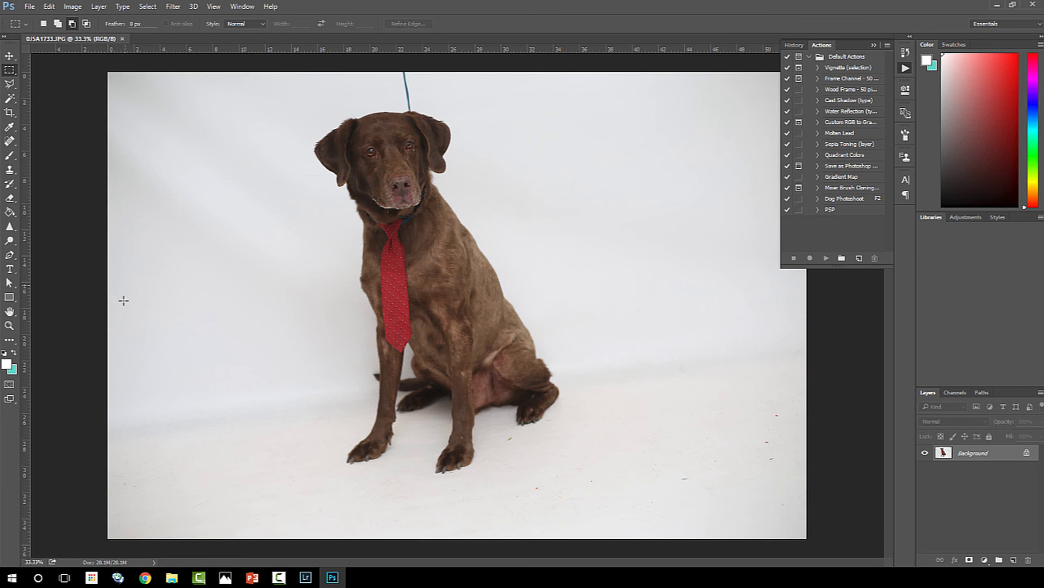
Duplicate the Background layer of the brown dog photo for retouching the face.
{"action": "left_click", "coordinate": [9, 325]}
{"action": "left_click", "coordinate": [405, 145]}
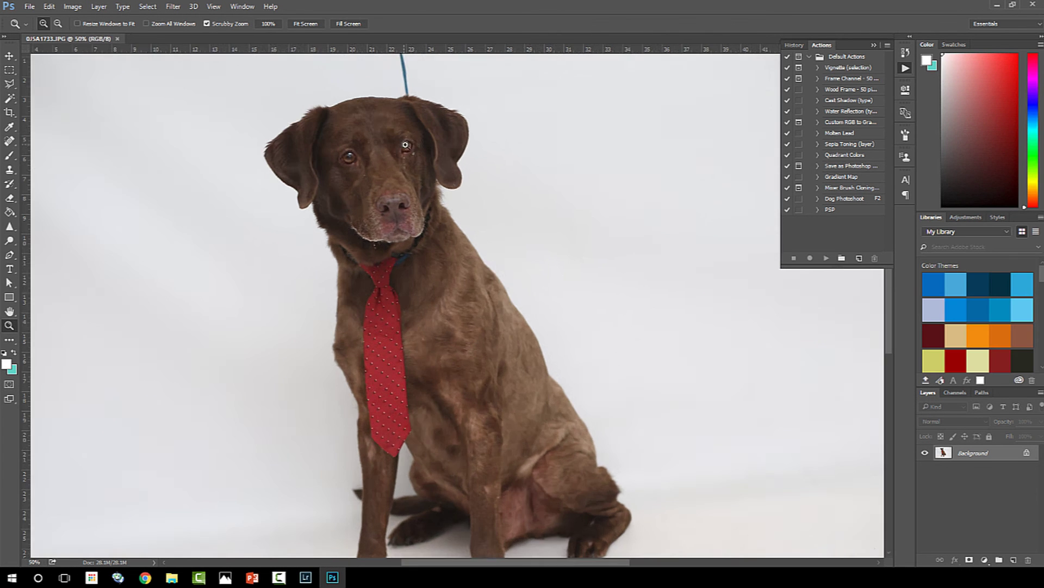
{"action": "left_click", "coordinate": [405, 145]}
{"action": "left_click", "coordinate": [414, 158]}
{"action": "left_click", "coordinate": [414, 158]}
{"action": "left_click", "coordinate": [423, 184], "text": "alt"}
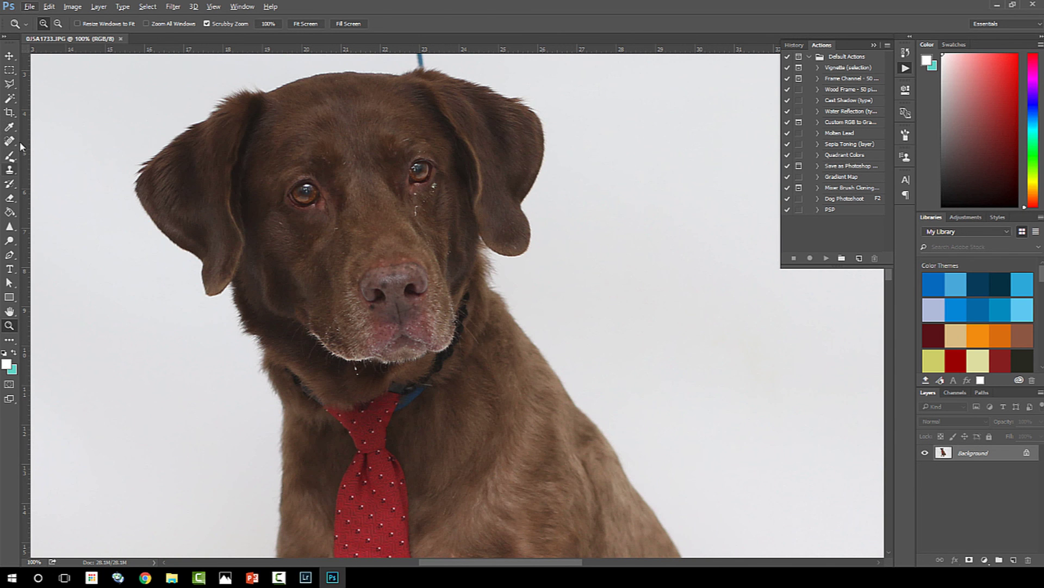
{"action": "left_click", "coordinate": [15, 171]}
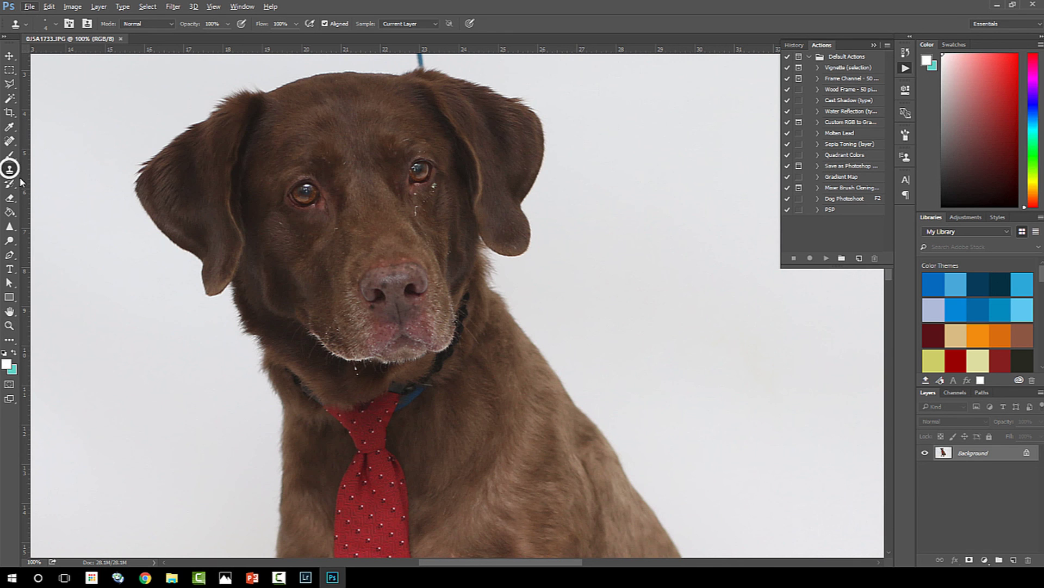
{"action": "left_click", "coordinate": [20, 177]}
{"action": "left_click_drag", "start_coordinate": [974, 453], "coordinate": [1013, 560]}
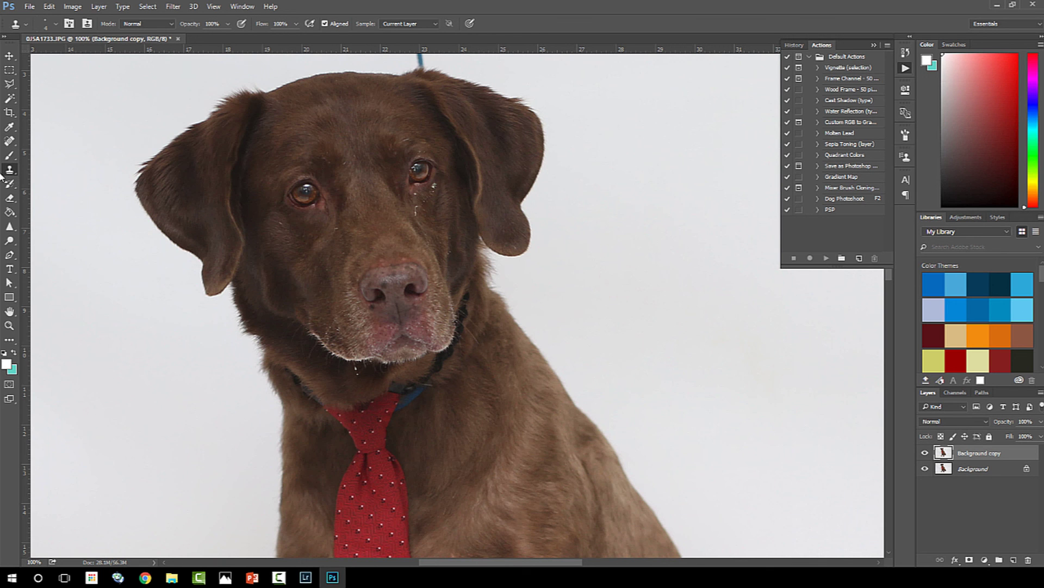
Set up the Clone Stamp tool with a soft 9 px brush and 80% opacity.
{"action": "left_click", "coordinate": [9, 169]}
{"action": "left_click", "coordinate": [43, 169]}
{"action": "left_click", "coordinate": [53, 24]}
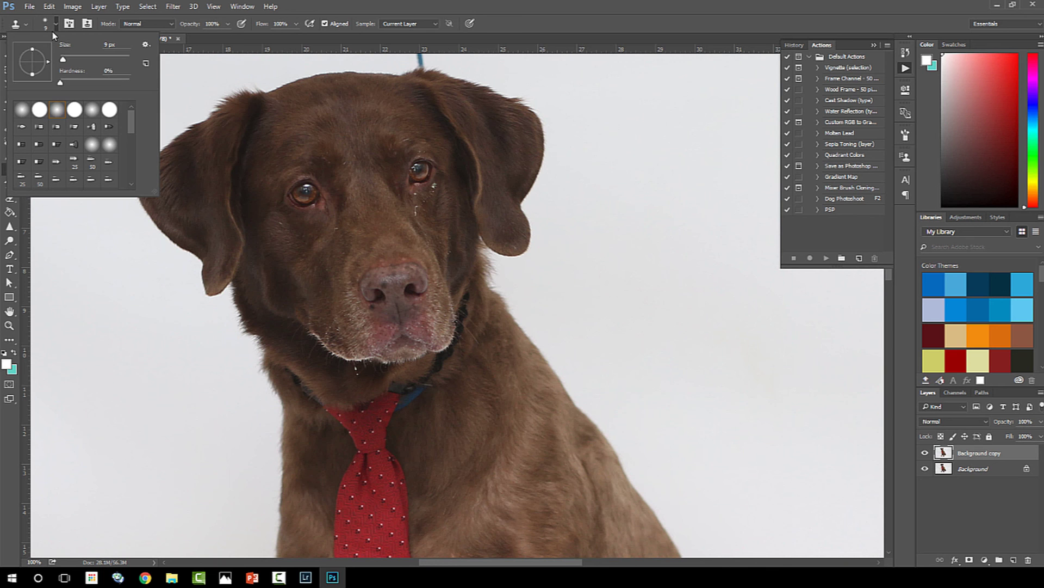
{"action": "left_click", "coordinate": [228, 23]}
{"action": "left_click", "coordinate": [228, 23]}
{"action": "left_click_drag", "start_coordinate": [228, 38], "coordinate": [217, 38]}
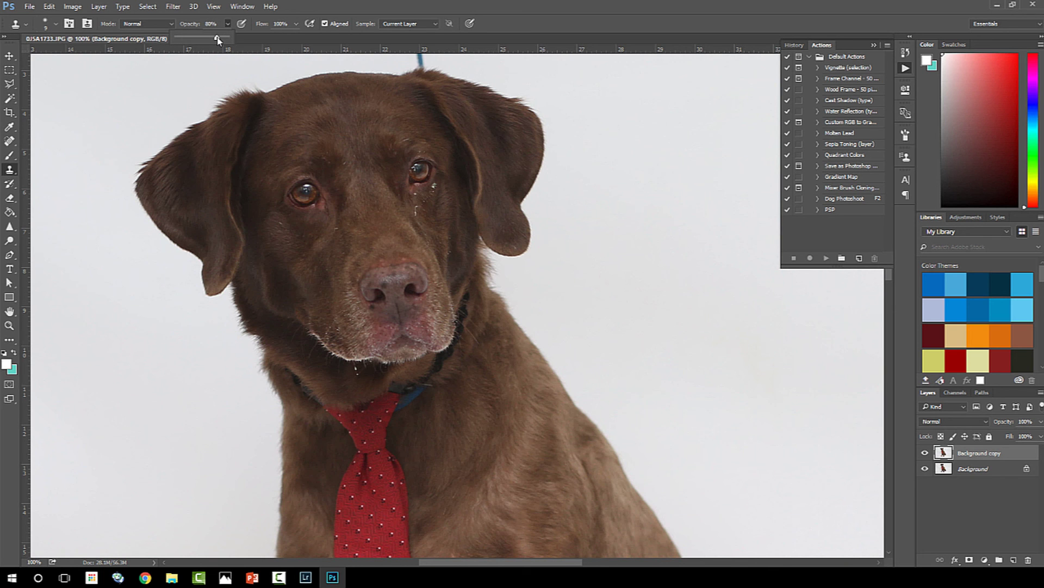
Clone fur over the light discharge specks beneath the dog's eye on the tie-collar side, enlarging the brush to 20 px.
{"action": "left_click", "coordinate": [414, 195]}
{"action": "key", "text": "alt"}
{"action": "left_click", "coordinate": [427, 212], "text": "alt"}
{"action": "key", "text": "alt"}
{"action": "left_click", "coordinate": [409, 212], "text": "alt"}
{"action": "key", "text": "bracketright"}
{"action": "key", "text": "bracketright"}
{"action": "left_click", "coordinate": [417, 214]}
{"action": "left_click", "coordinate": [434, 205], "text": "alt"}
{"action": "left_click", "coordinate": [438, 219], "text": "alt"}
{"action": "left_click", "coordinate": [434, 186]}
{"action": "left_click", "coordinate": [430, 211], "text": "alt"}
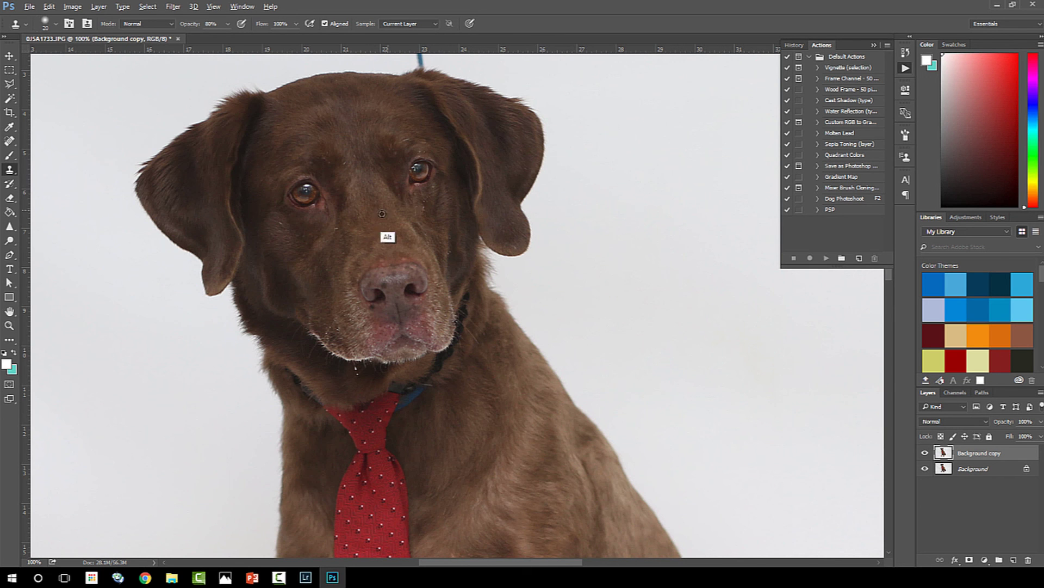
{"action": "left_click", "coordinate": [423, 210], "text": "alt"}
Clone out the light drool specks under the dog's chin and resample fur beside the nose bridge.
{"action": "left_click_drag", "start_coordinate": [318, 371], "coordinate": [355, 373]}
{"action": "key", "text": "alt"}
{"action": "left_click", "coordinate": [352, 232], "text": "alt"}
{"action": "key", "text": "alt"}
{"action": "key", "text": "alt"}
{"action": "key", "text": "alt"}
Compare the face before and after retouching by hiding and showing the Background copy layer.
{"action": "left_click", "coordinate": [9, 325]}
{"action": "left_click", "coordinate": [334, 310], "text": "alt"}
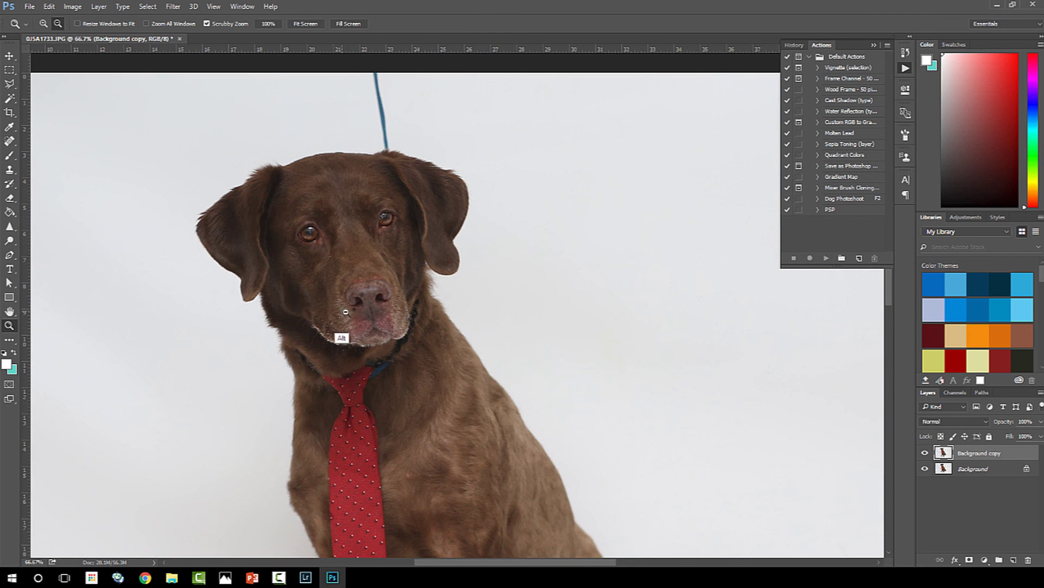
{"action": "left_click", "coordinate": [926, 454]}
{"action": "left_click", "coordinate": [926, 454]}
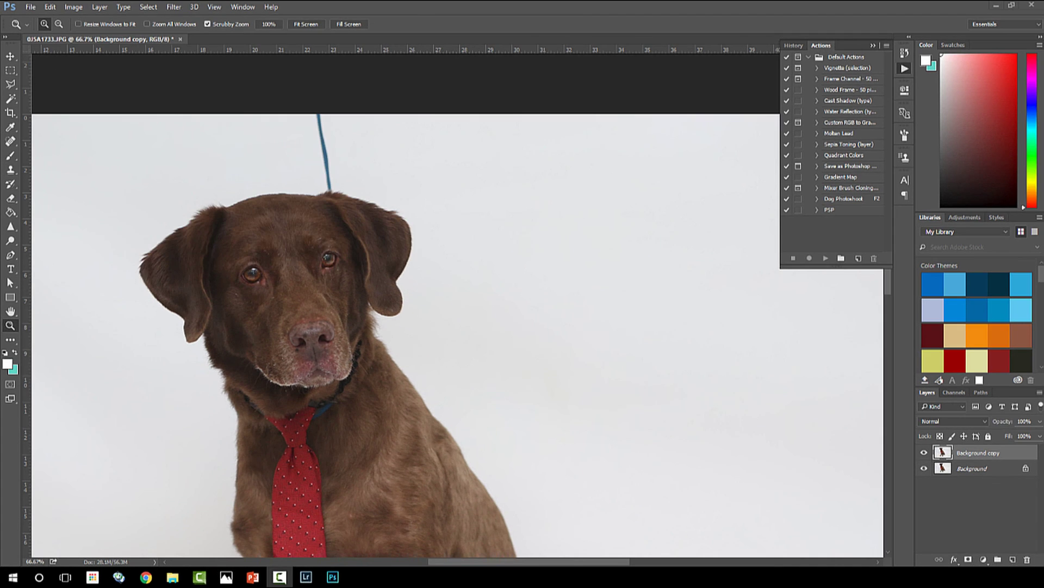